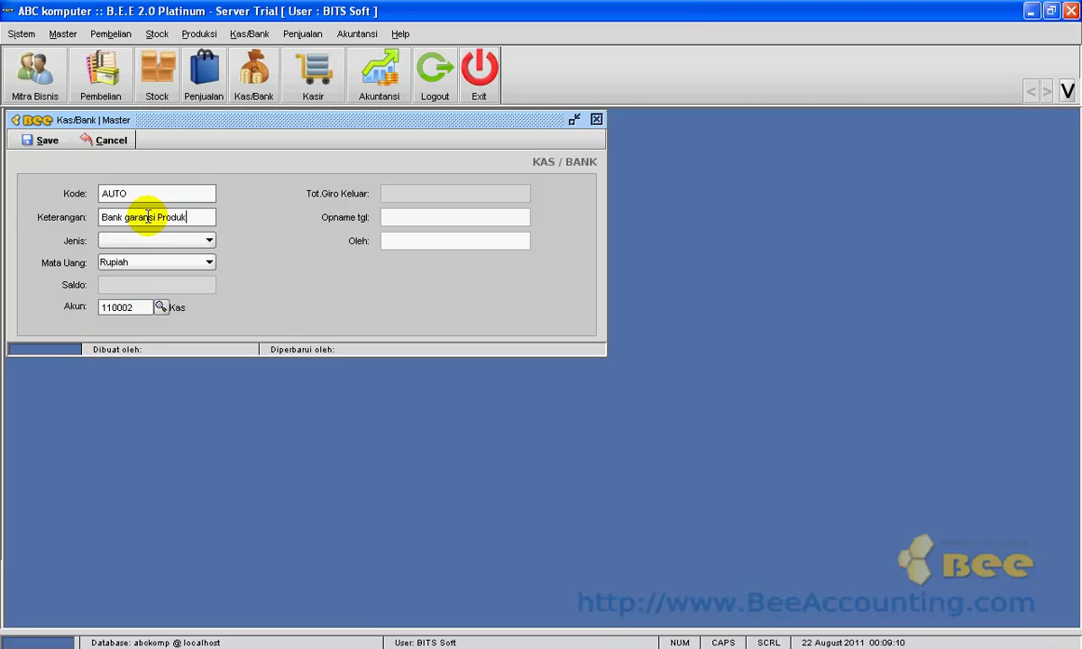
# Complete the new cash/bank record "Bank garansi ProdukX" as type Bank, link it to the Bank HSBC ledger account, and save it
pyautogui.press('Tab')
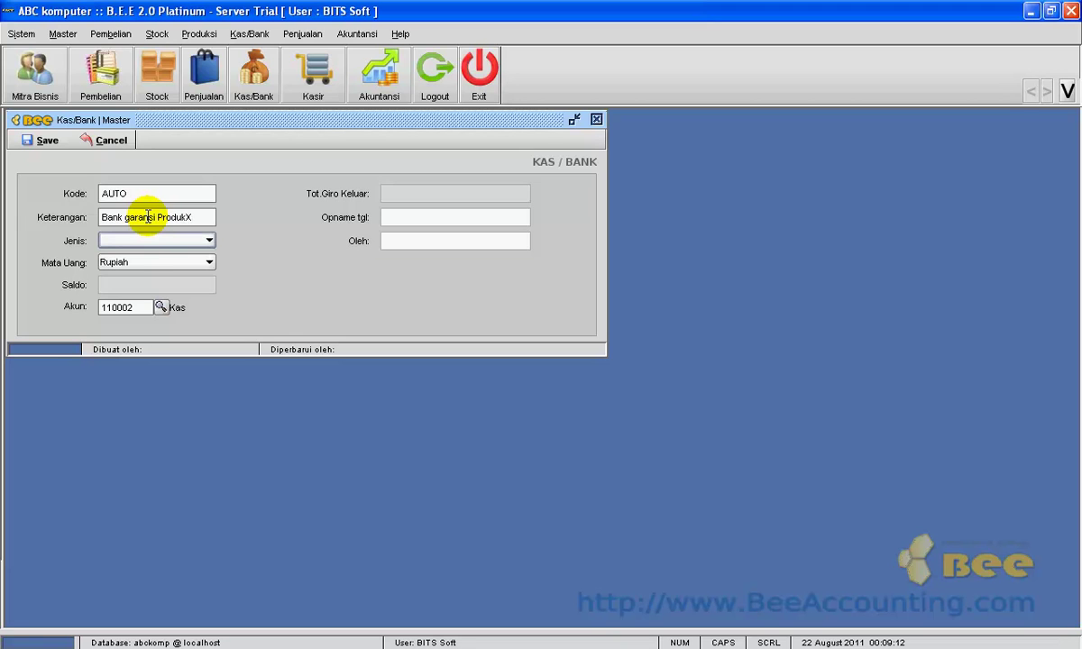
pyautogui.click(145, 240)
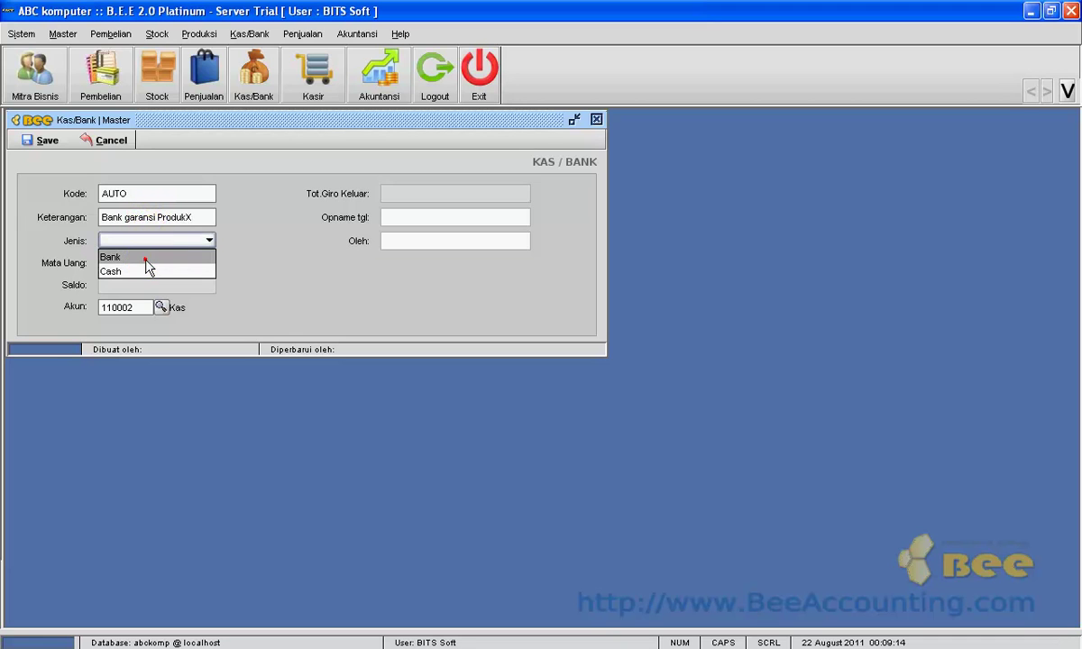
pyautogui.click(147, 258)
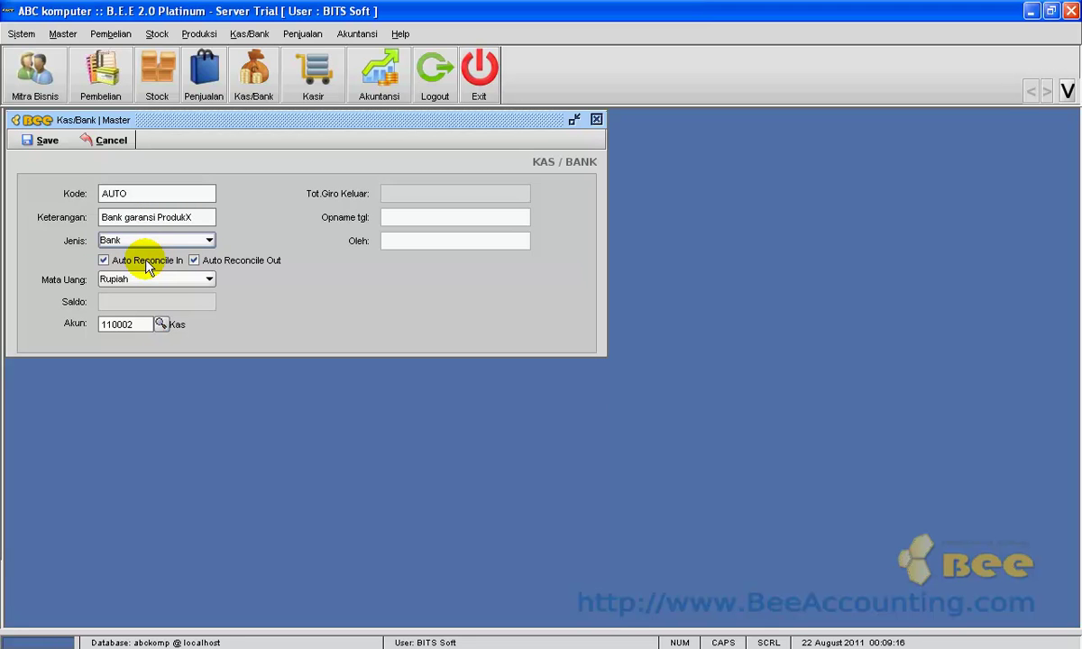
pyautogui.click(161, 324)
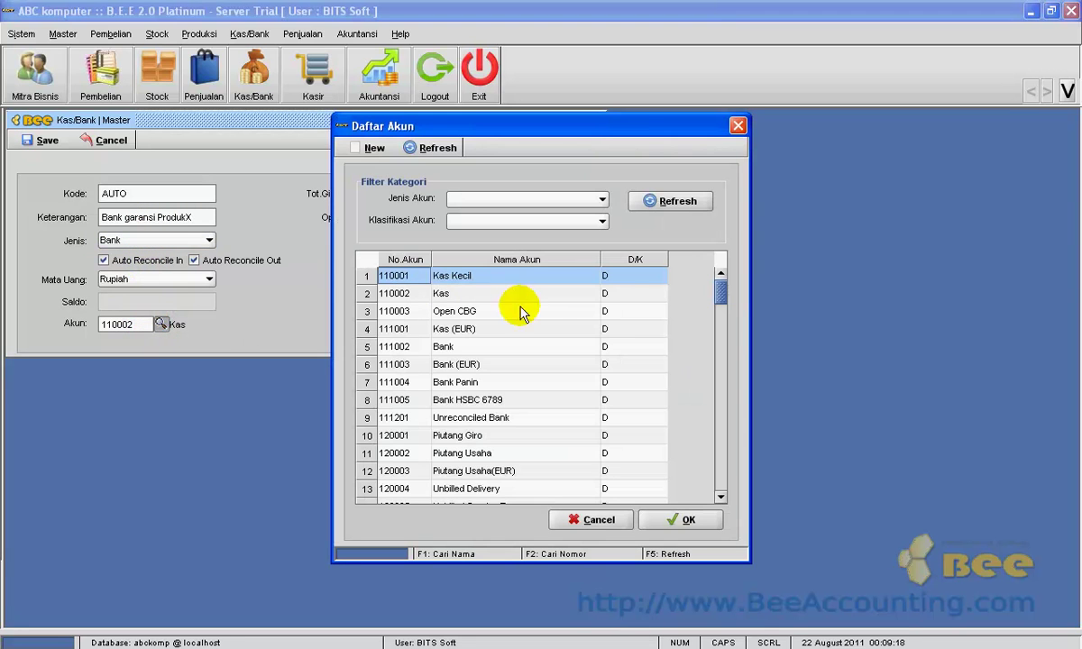
pyautogui.doubleClick(491, 407)
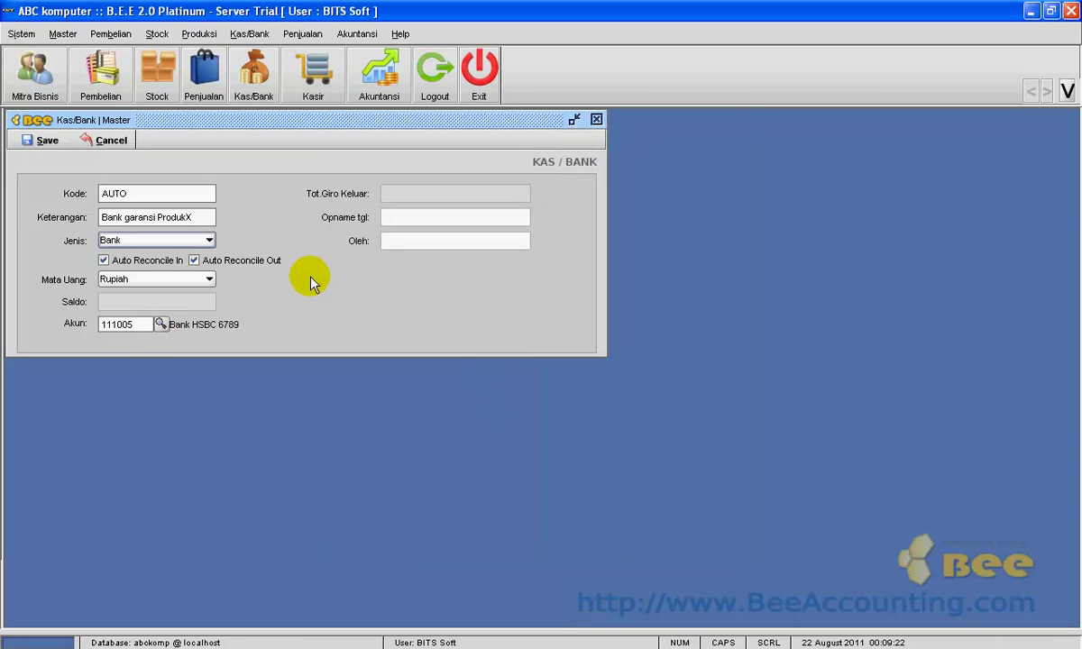
pyautogui.click(28, 140)
pyautogui.click(515, 358)
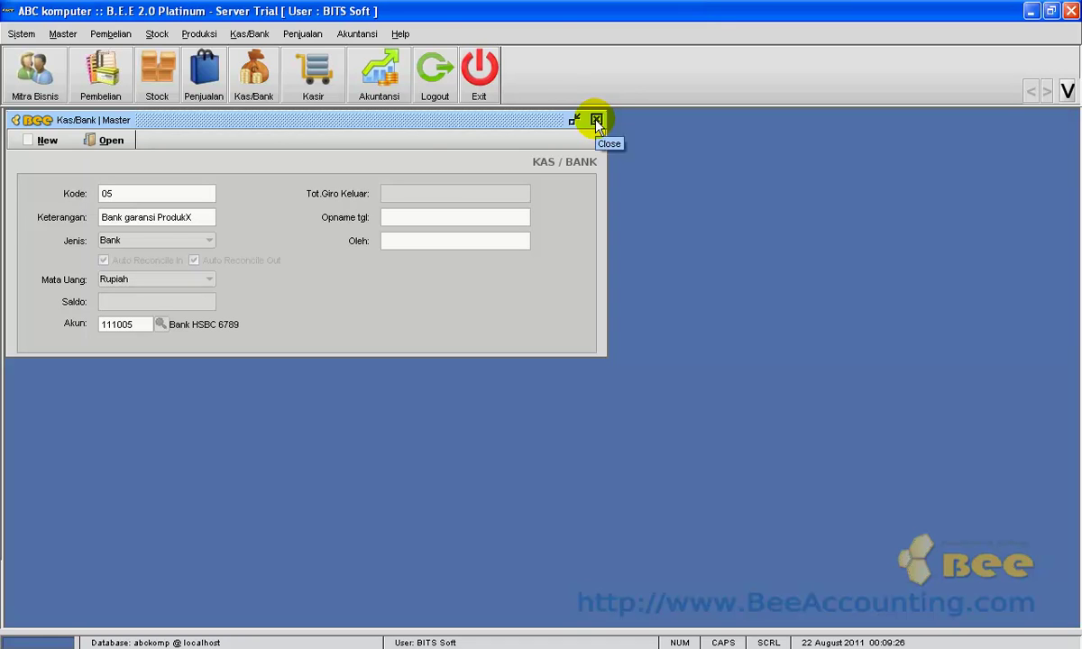
# Start a new ledger account in the chart of accounts with number 111006 and name "Bank Garansi ProdukX di BCA"
pyautogui.click(357, 33)
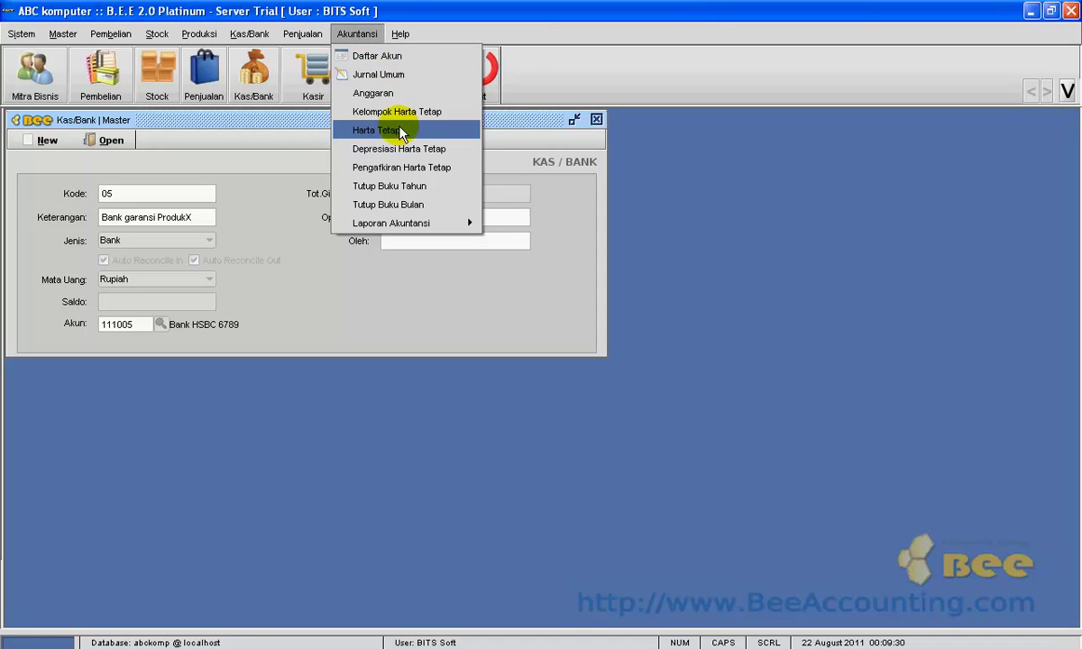
pyautogui.click(377, 55)
pyautogui.moveTo(261, 123); pyautogui.dragTo(684, 126)
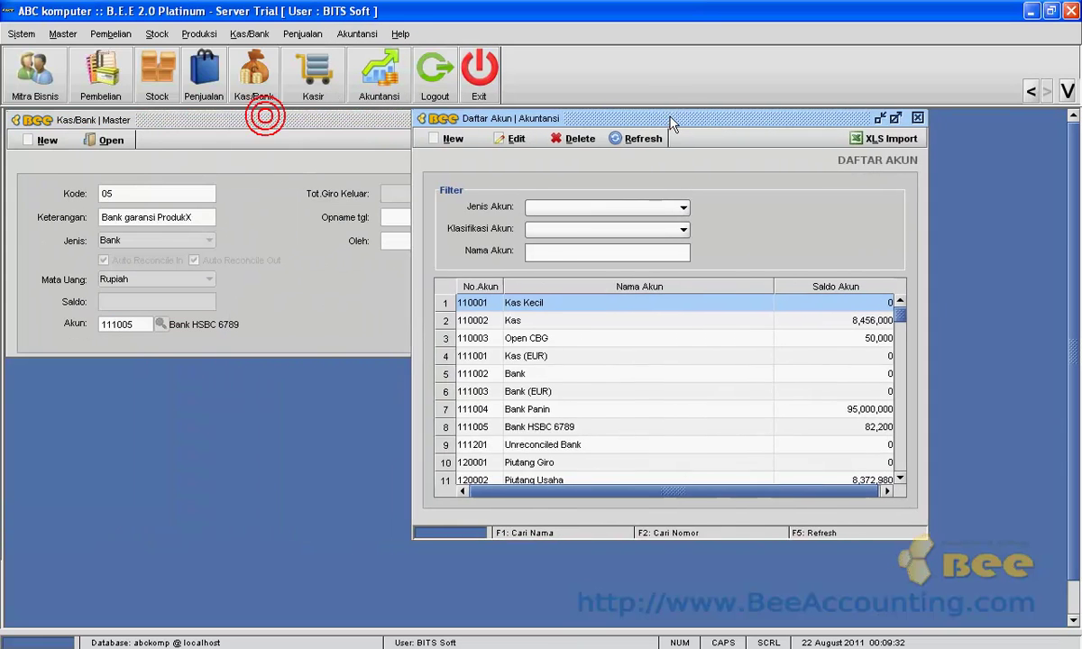
pyautogui.click(469, 143)
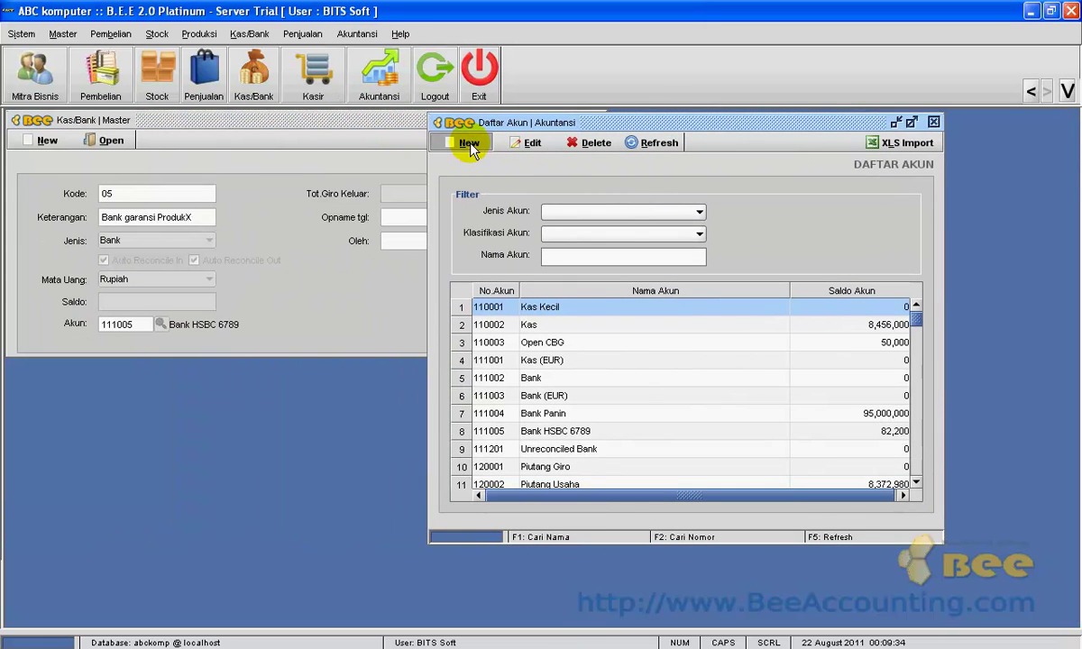
pyautogui.click(522, 297)
pyautogui.write('111006')
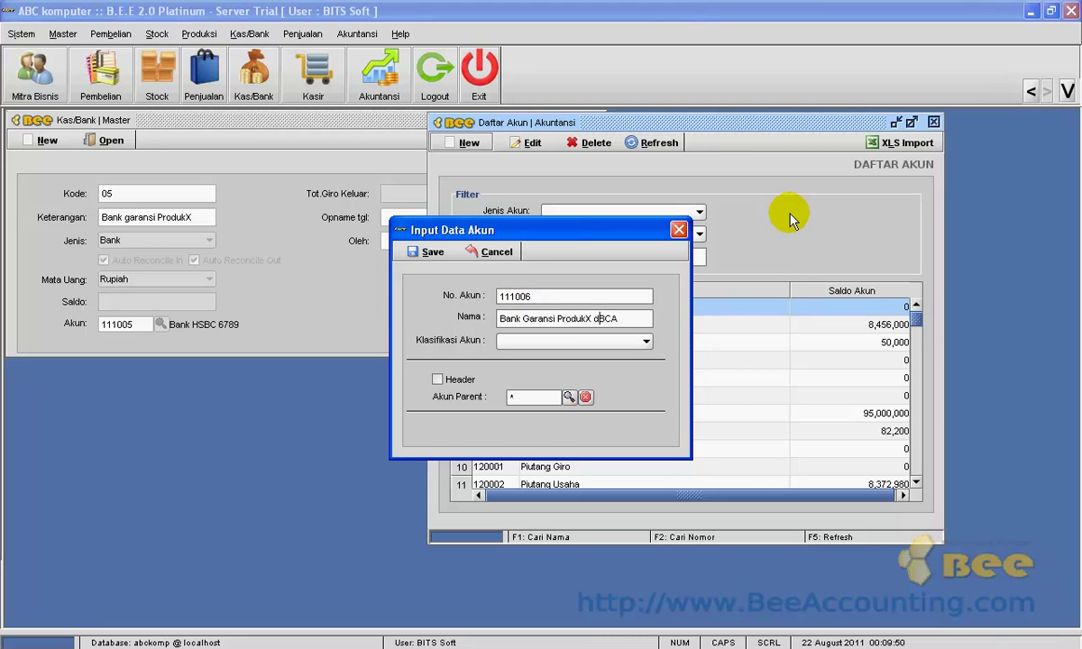
# Classify the new ledger account as Bank, save it, then refresh and close the account list
pyautogui.press('Tab')
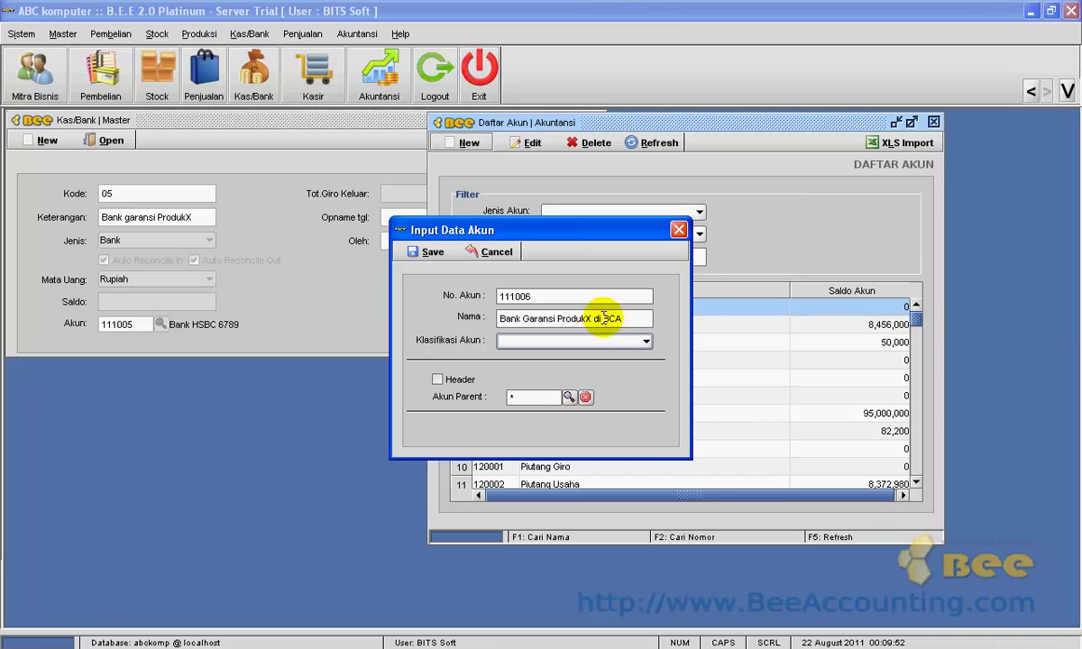
pyautogui.hotkey('alt', 'Down')
pyautogui.click(566, 370)
pyautogui.click(427, 252)
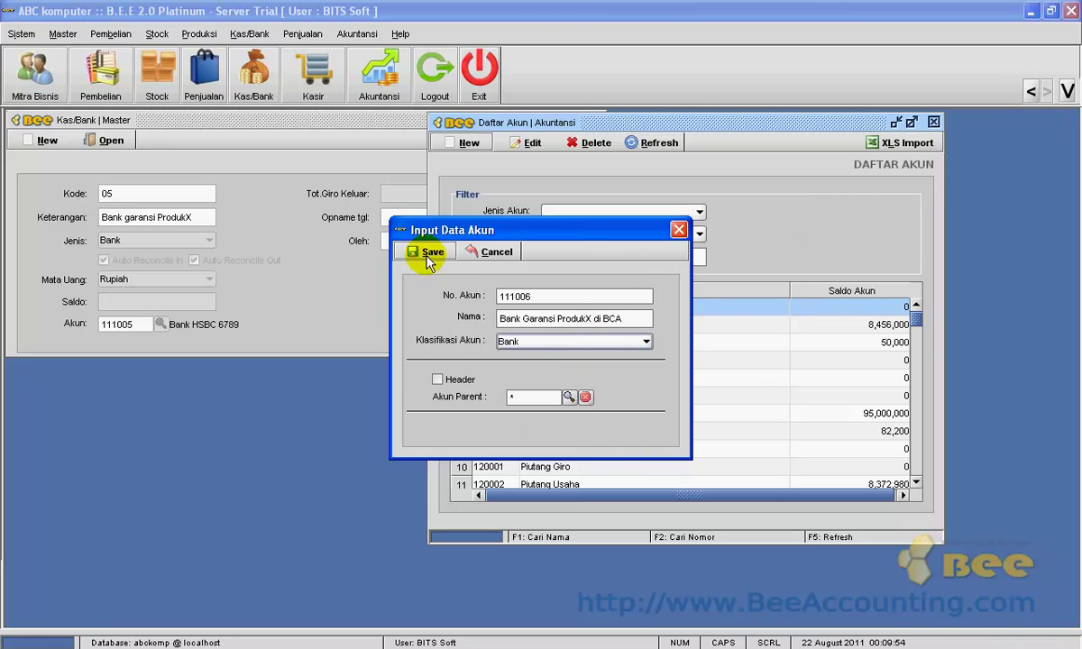
pyautogui.press('Return')
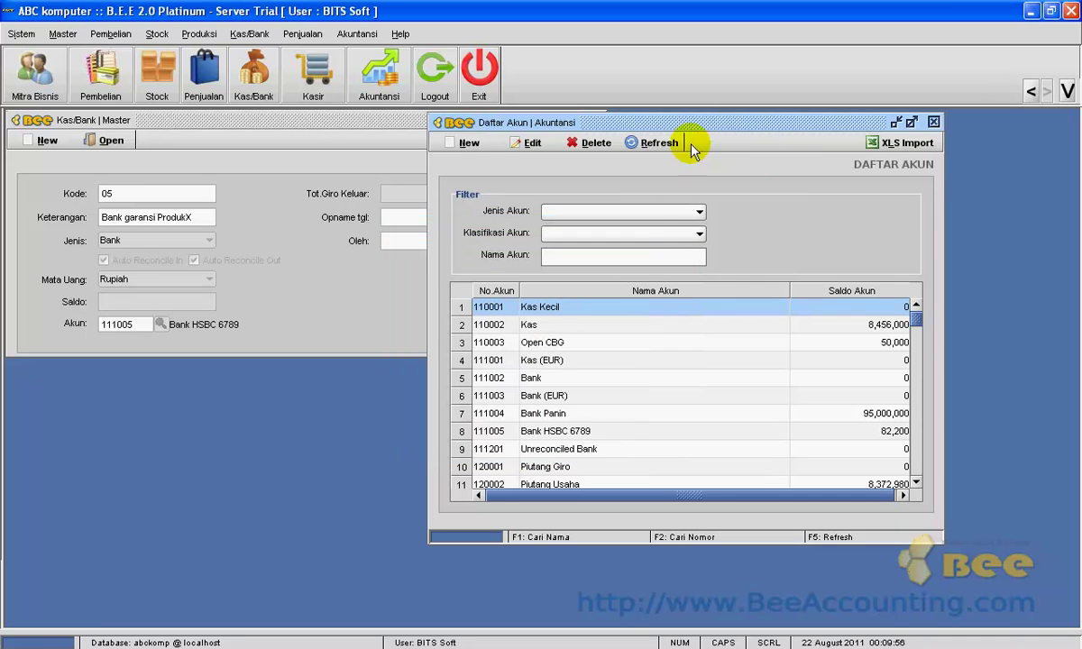
pyautogui.click(652, 142)
pyautogui.click(934, 121)
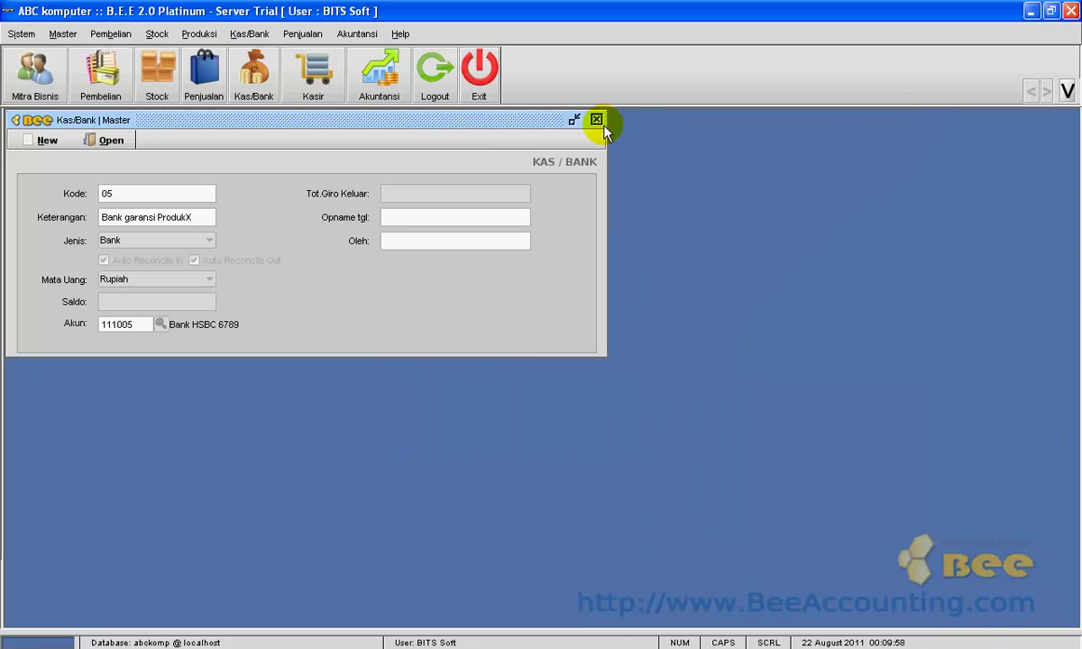
# Open the saved cash/bank record "Bank garansi ProdukX" and delete it
pyautogui.click(104, 139)
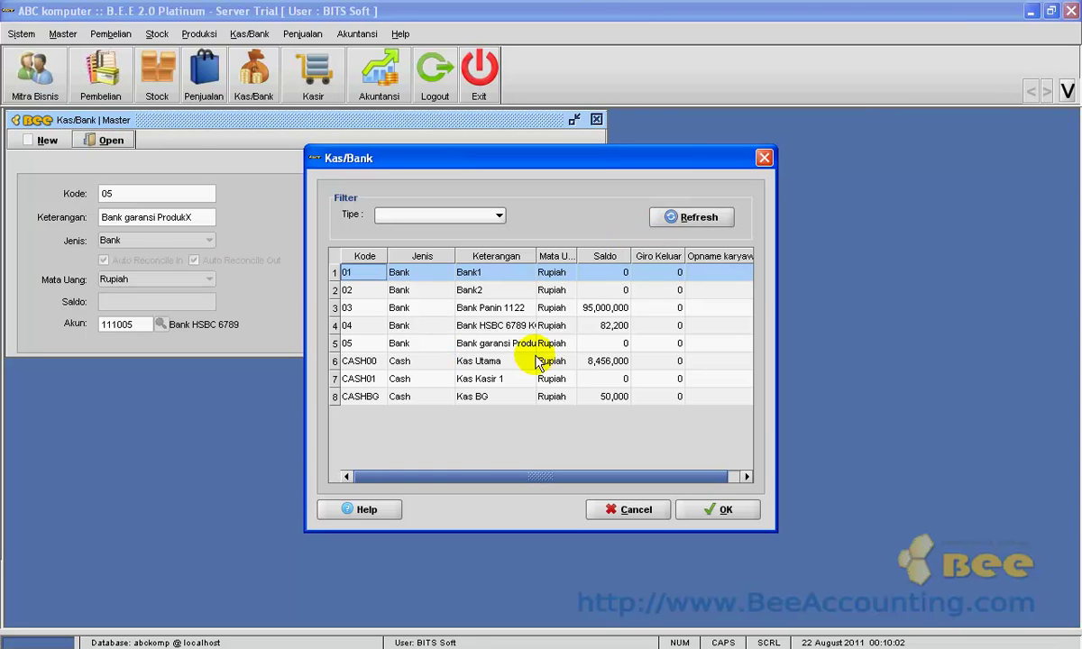
pyautogui.doubleClick(502, 344)
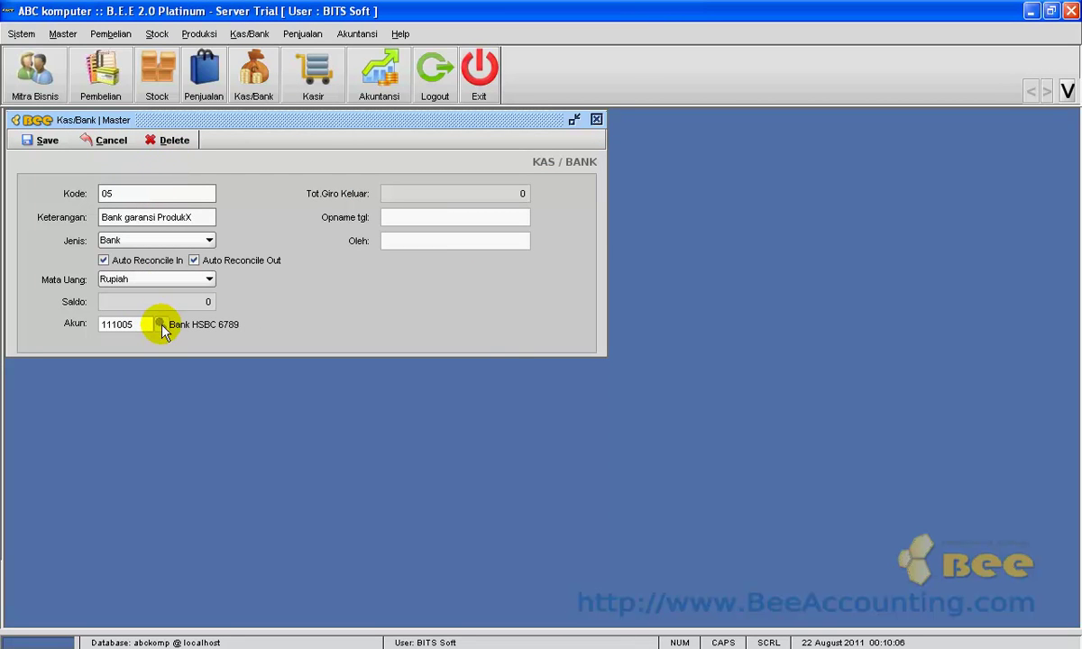
pyautogui.click(177, 146)
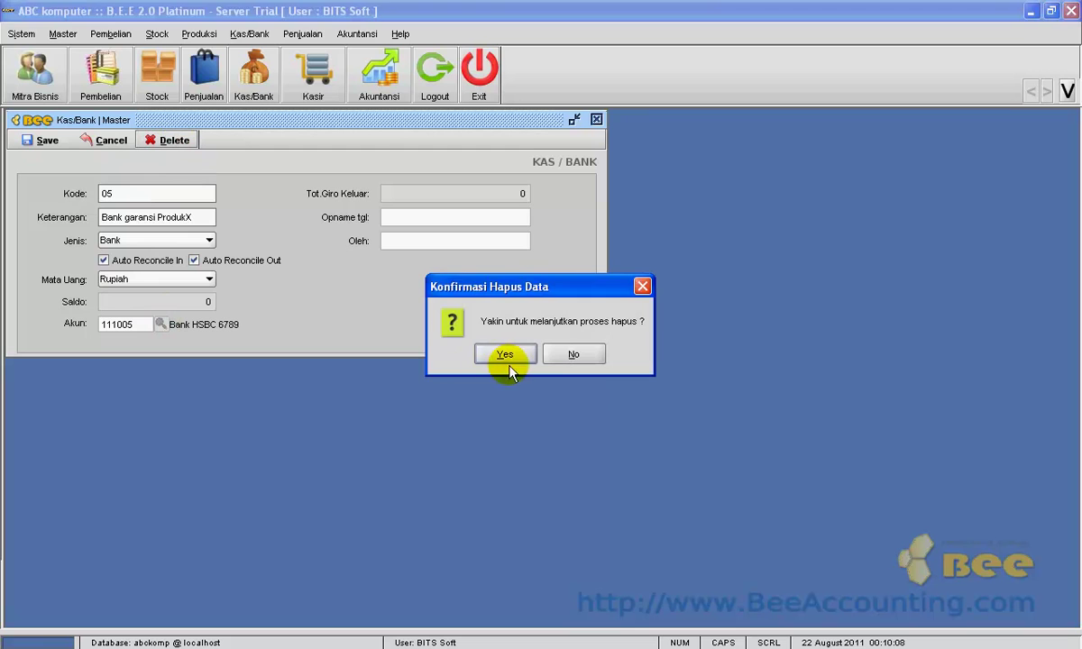
pyautogui.click(501, 357)
pyautogui.click(519, 354)
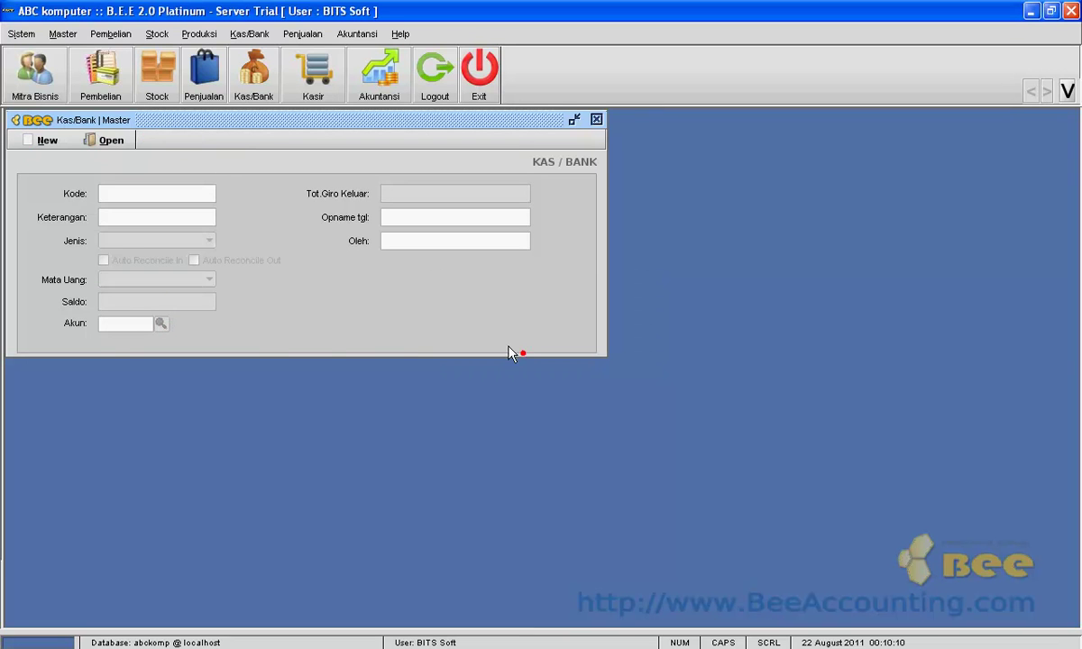
# Start a new cash/bank record with description "Bank Garansi ProdukX" and type Bank
pyautogui.click(50, 145)
pyautogui.click(163, 220)
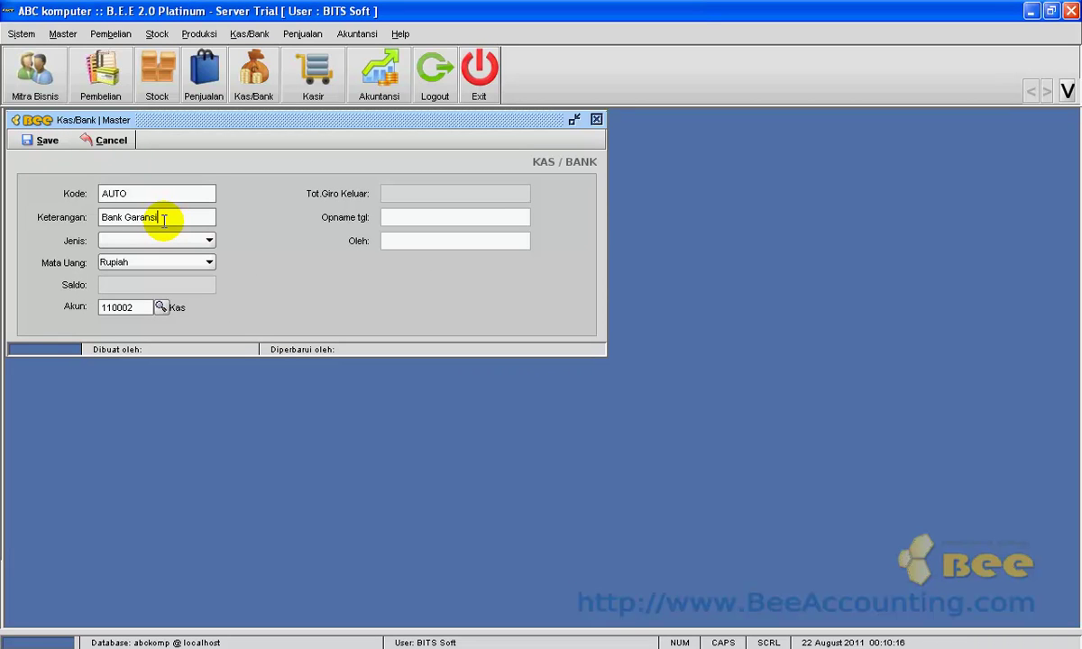
pyautogui.write('Bank Garansi ProdukX')
pyautogui.press('Tab')
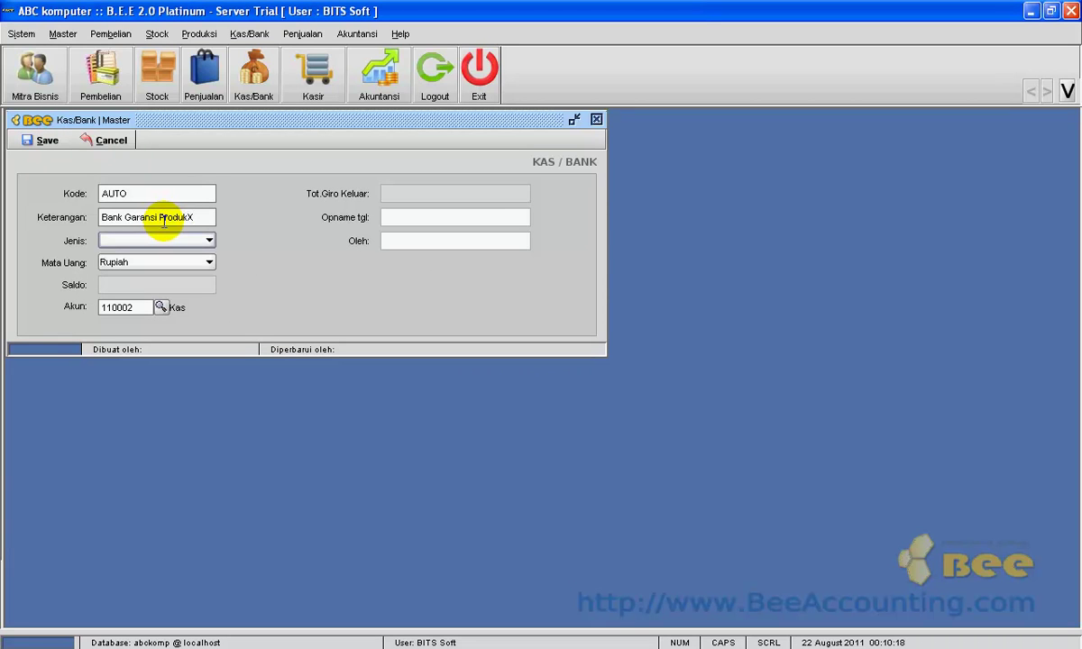
pyautogui.click(162, 240)
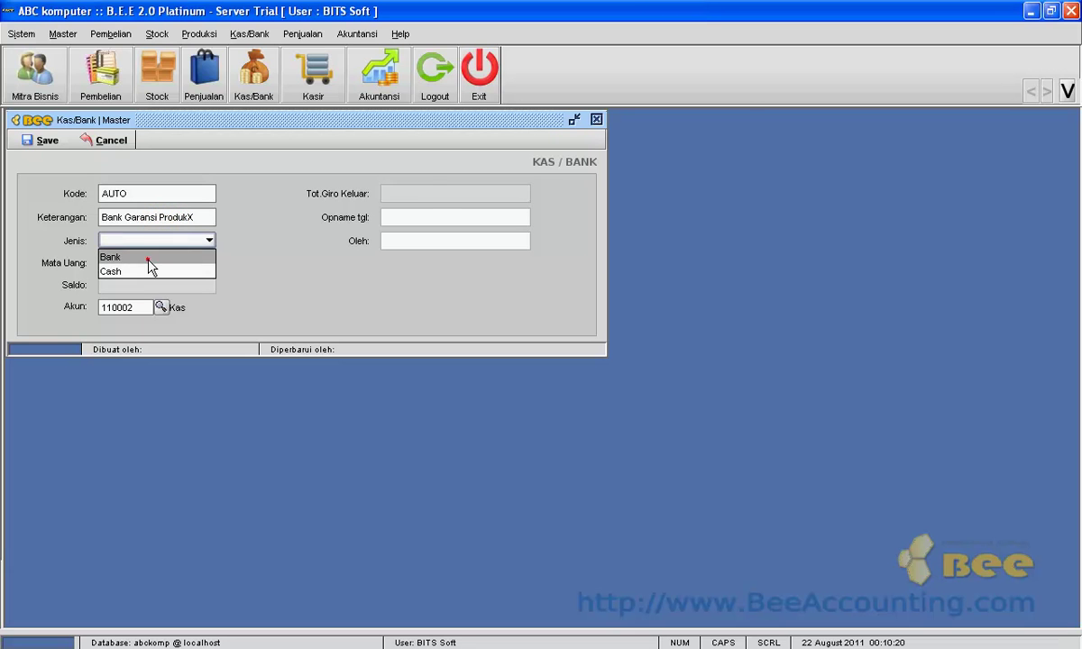
pyautogui.click(149, 260)
# Link the cash/bank record to ledger account "Bank Garansi ProdukX di BCA", save it, and close the form
pyautogui.click(160, 323)
pyautogui.doubleClick(462, 417)
pyautogui.click(38, 141)
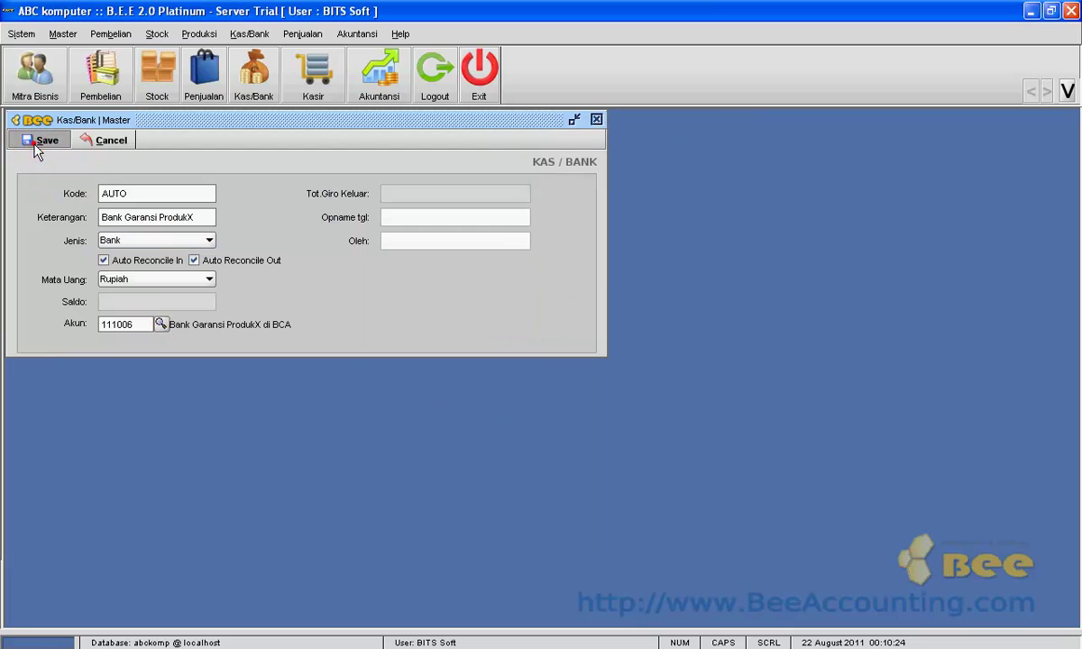
pyautogui.click(549, 355)
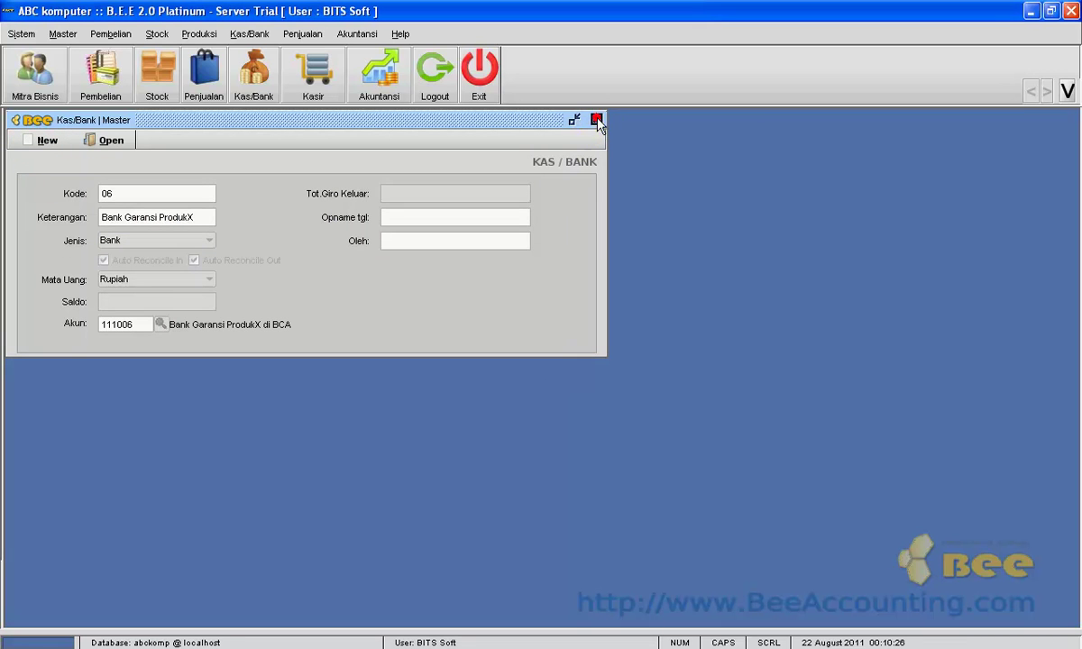
pyautogui.click(597, 120)
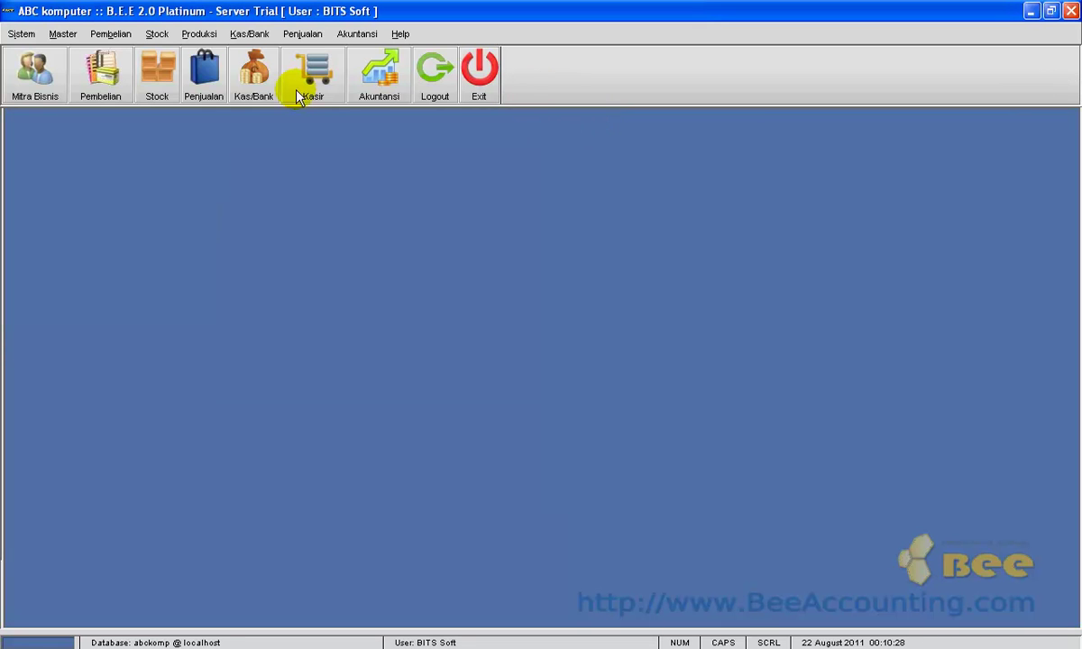
# Review the units and selling prices of item ProdukX, then close the item record
pyautogui.click(61, 35)
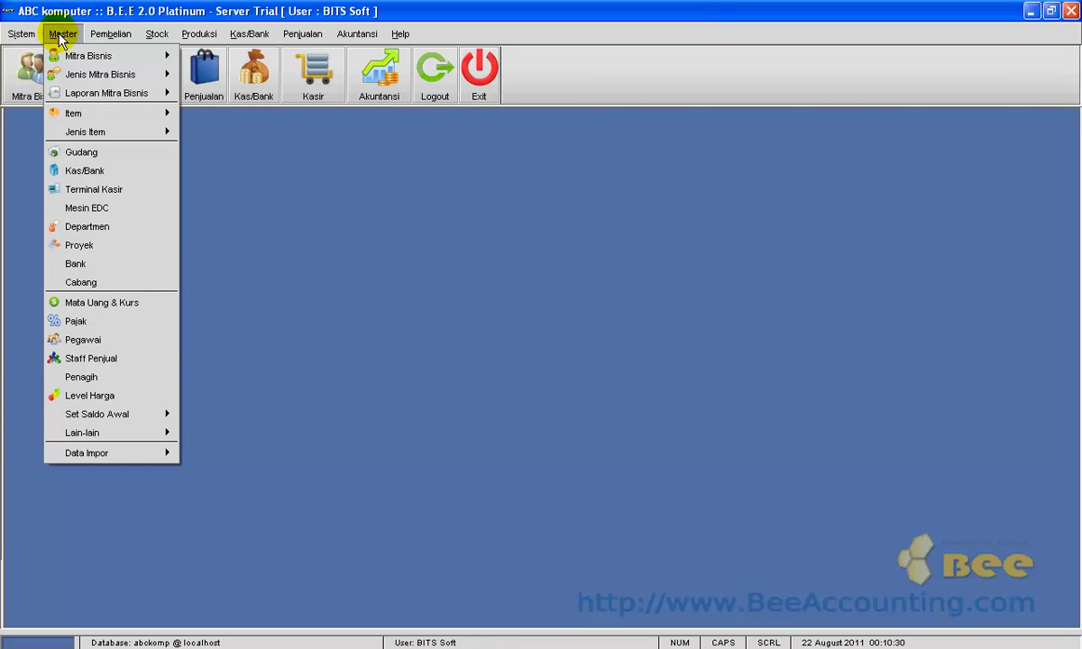
pyautogui.moveTo(111, 34)
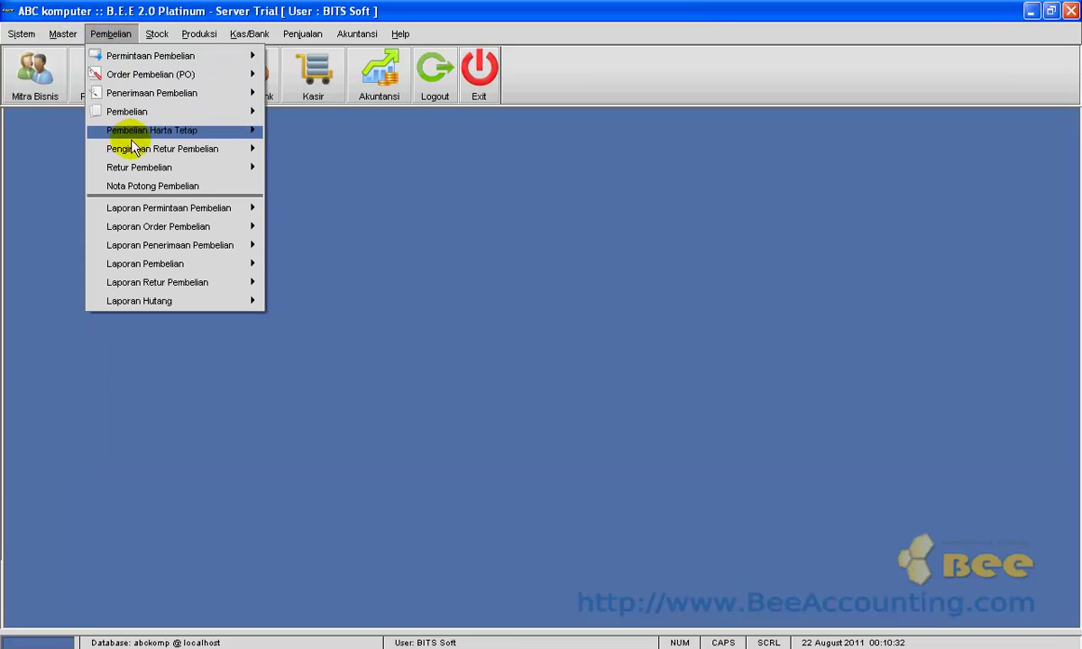
pyautogui.click(32, 177)
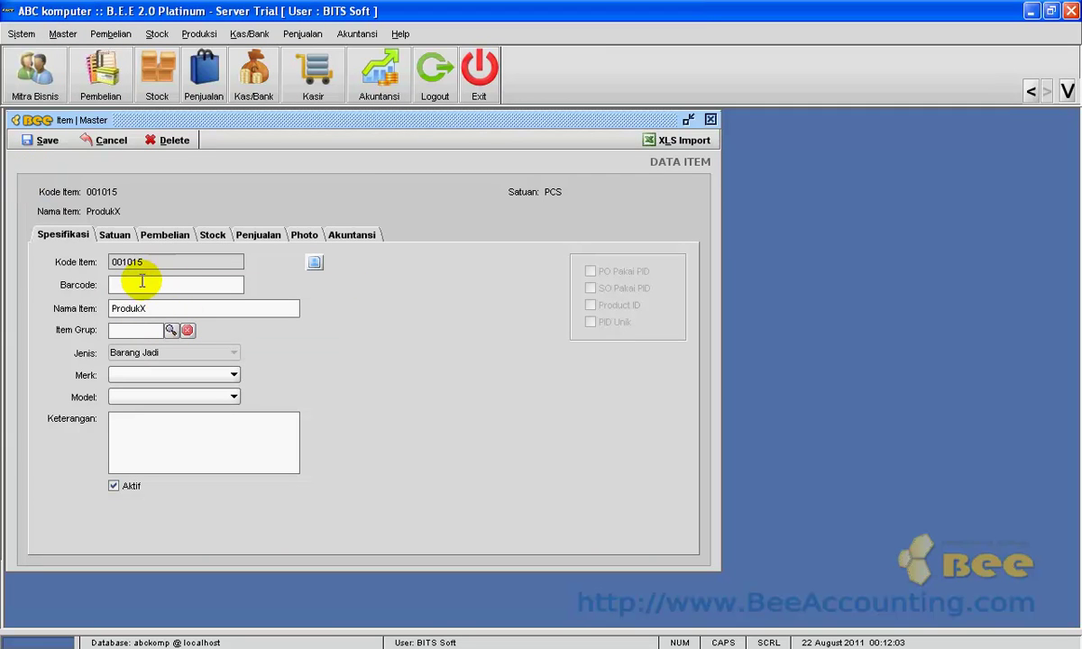
pyautogui.click(110, 235)
pyautogui.click(255, 237)
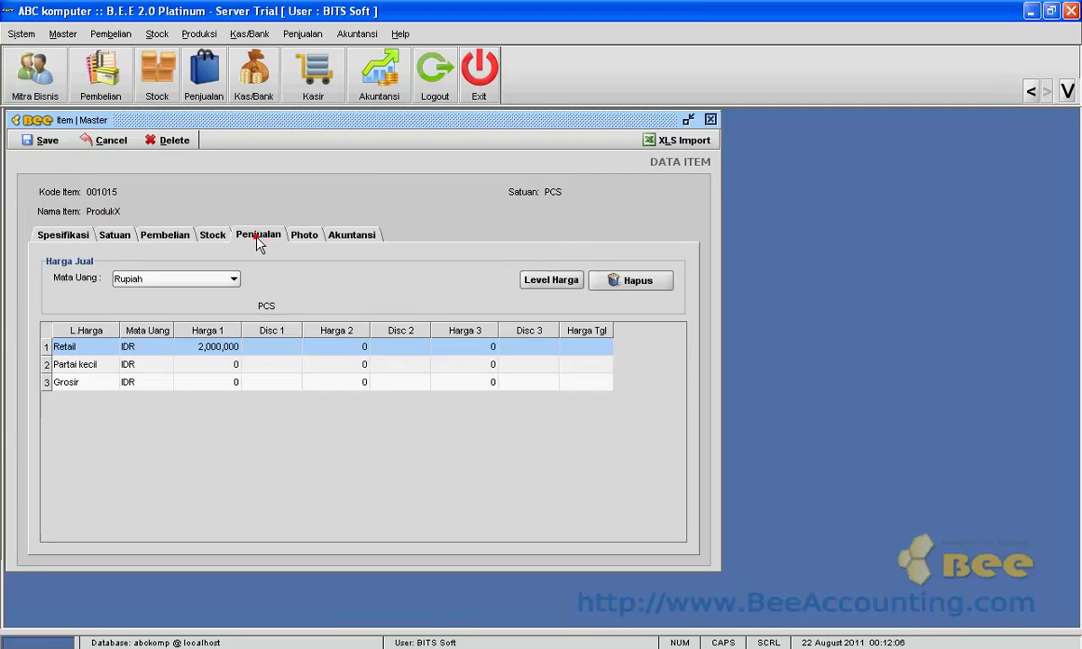
pyautogui.click(63, 235)
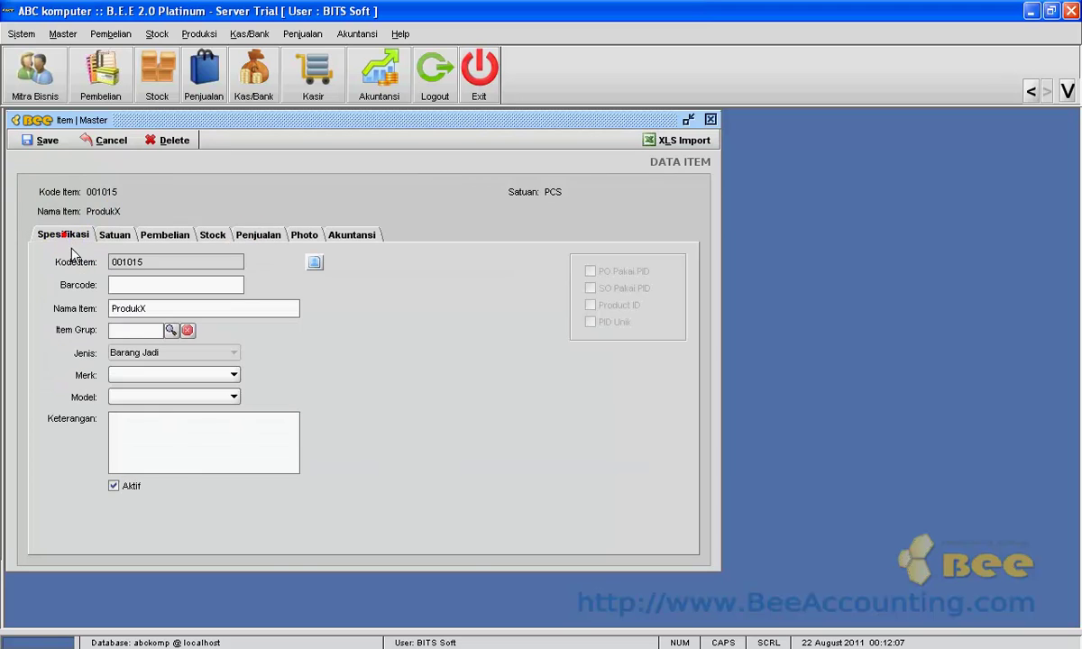
pyautogui.click(711, 119)
pyautogui.click(643, 119)
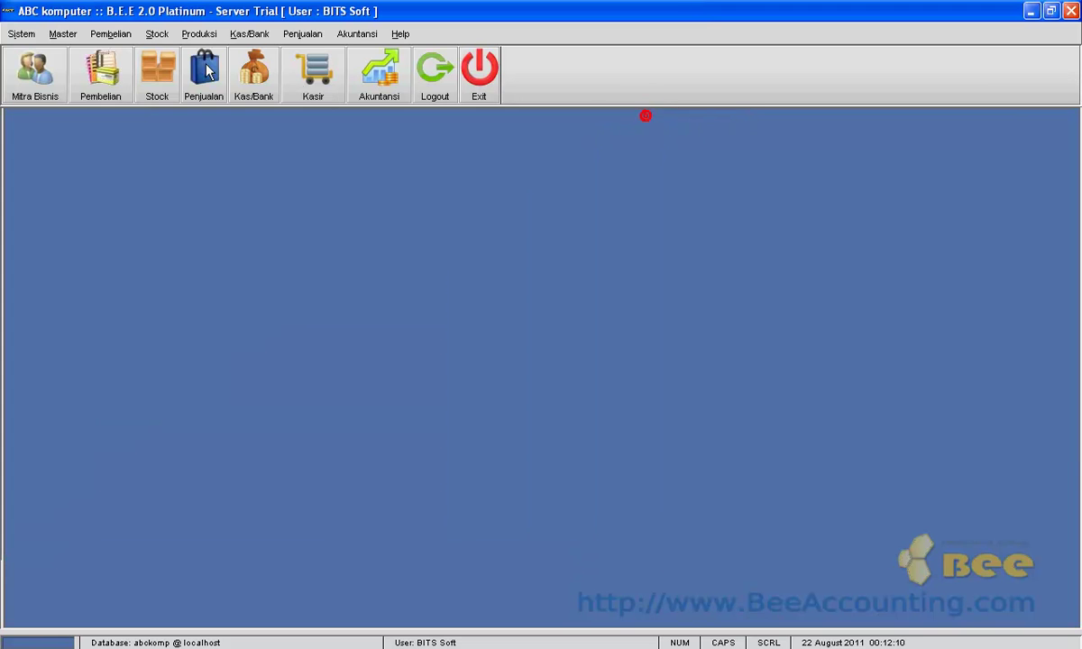
# Create a new business partner named SupplierX with partner type Supplier and save it
pyautogui.click(98, 36)
pyautogui.moveTo(63, 33)
pyautogui.moveTo(76, 55)
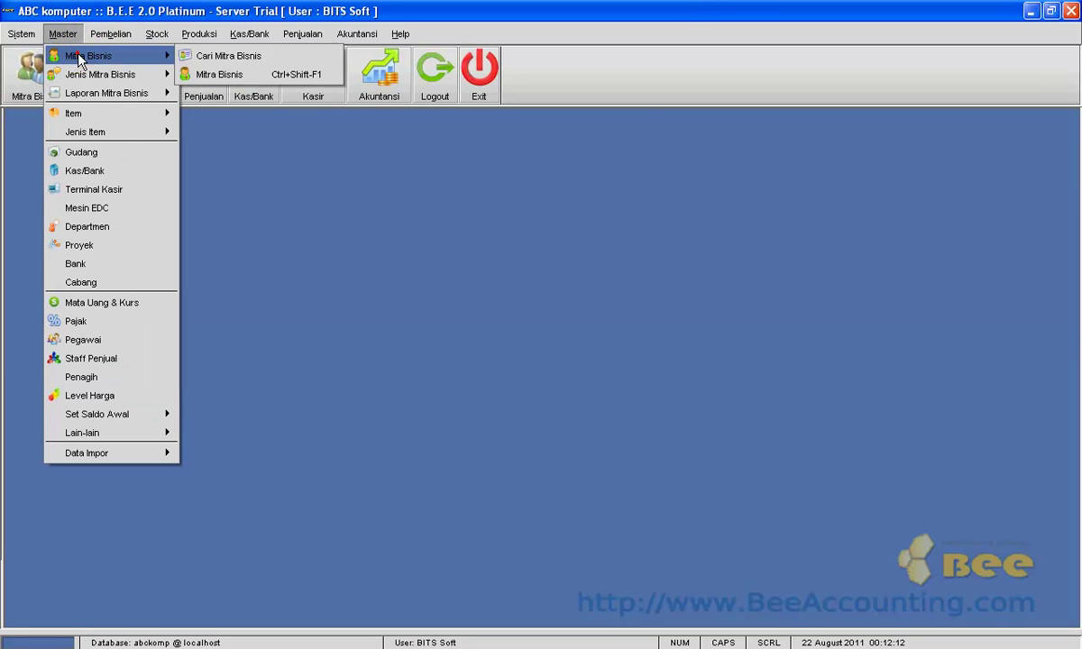
pyautogui.click(212, 55)
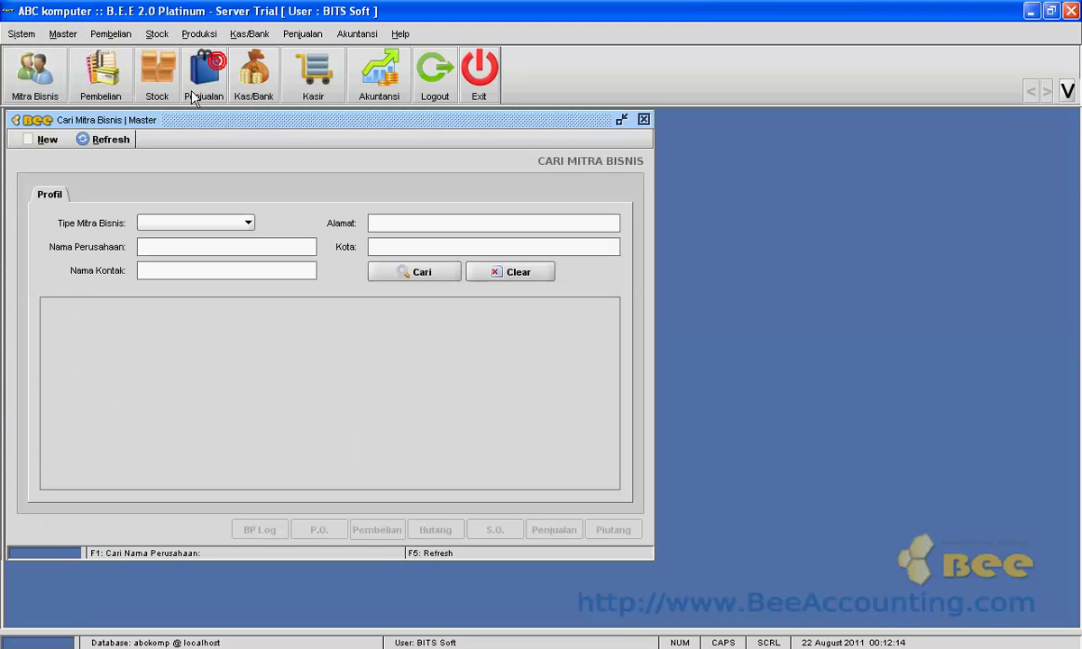
pyautogui.click(40, 142)
pyautogui.click(55, 160)
pyautogui.click(148, 255)
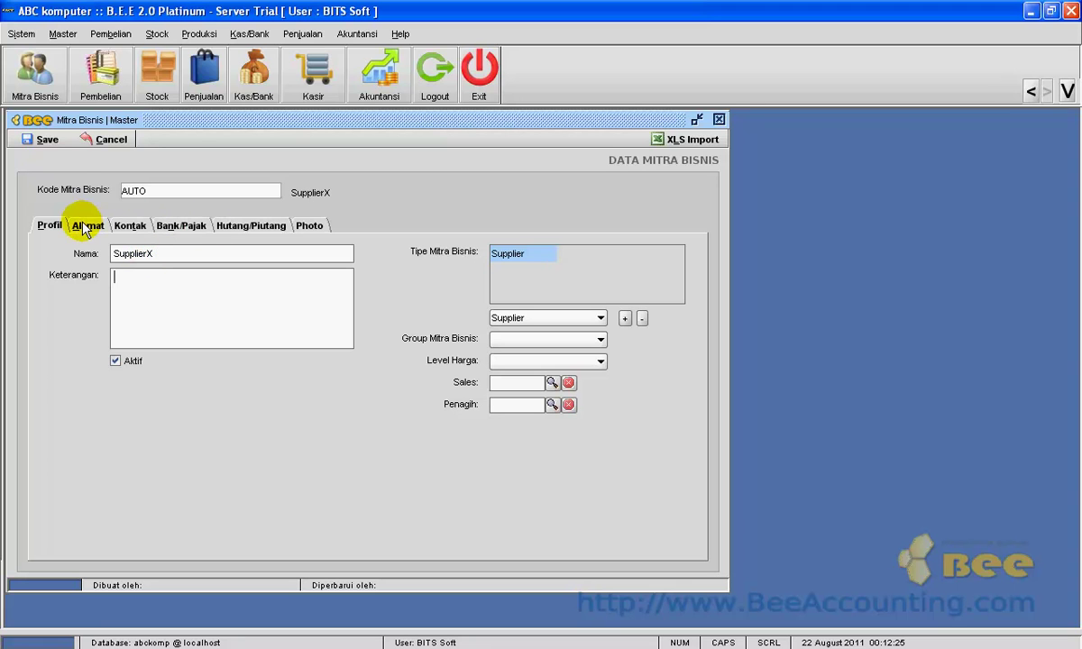
pyautogui.click(47, 140)
pyautogui.click(522, 356)
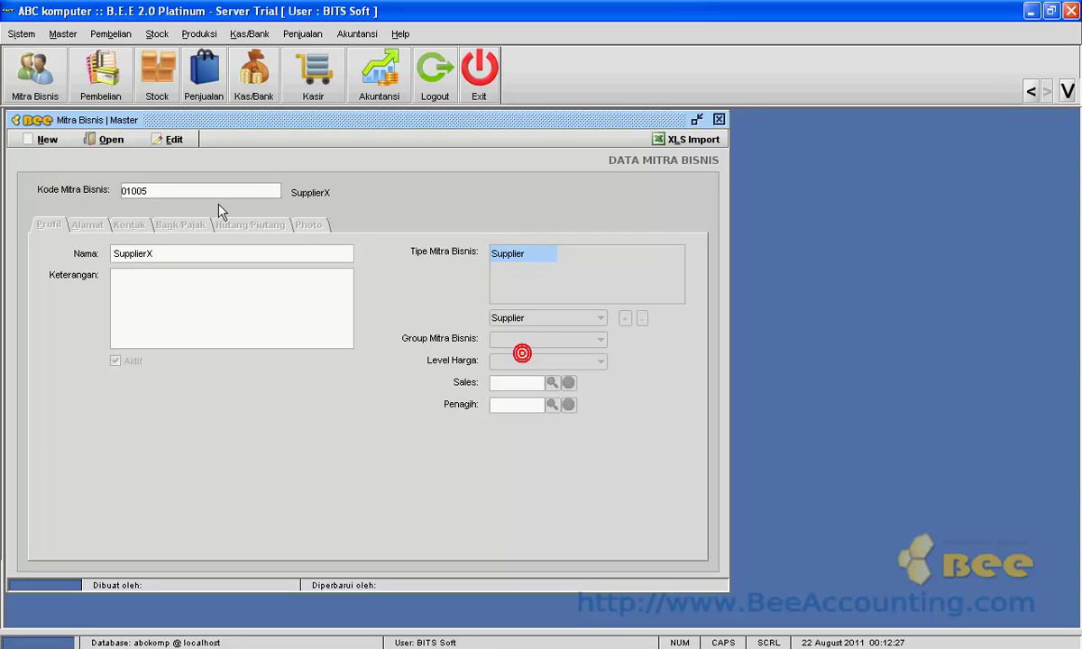
# Compare the two SupplierX entries in the business partner list and open the one without an address
pyautogui.click(132, 143)
pyautogui.click(394, 386)
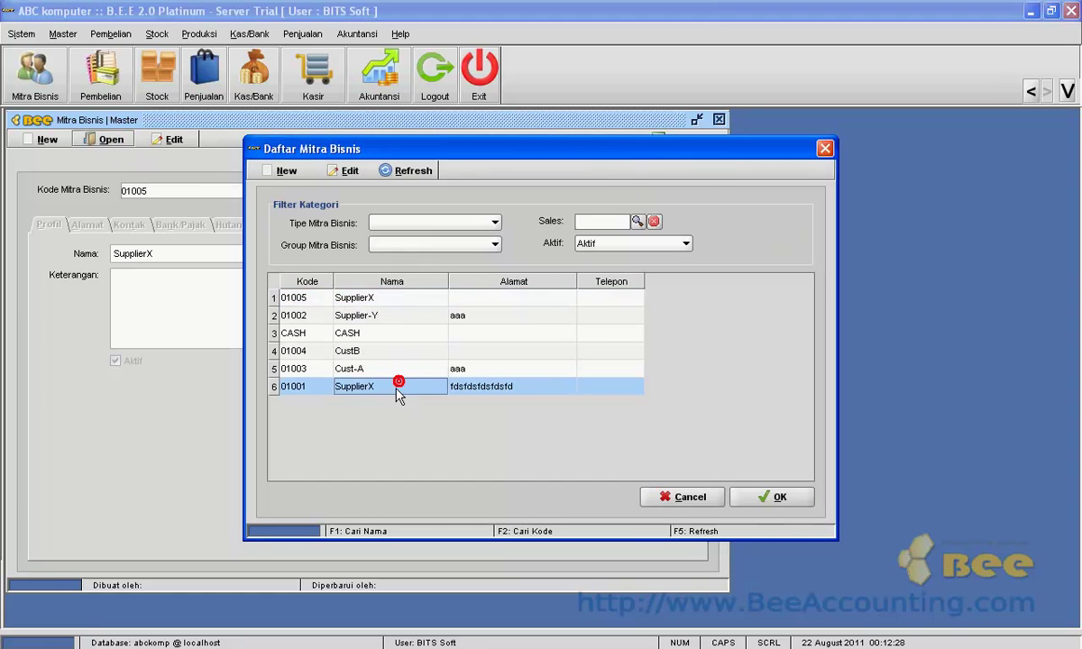
pyautogui.click(382, 299)
pyautogui.click(383, 388)
pyautogui.click(388, 299)
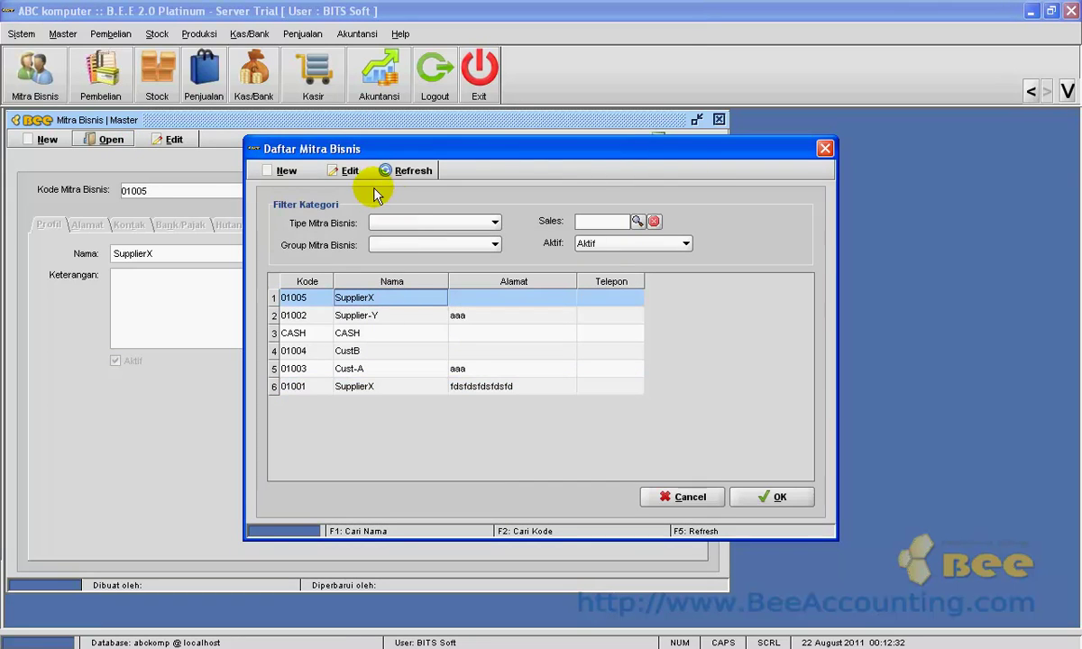
pyautogui.press('Return')
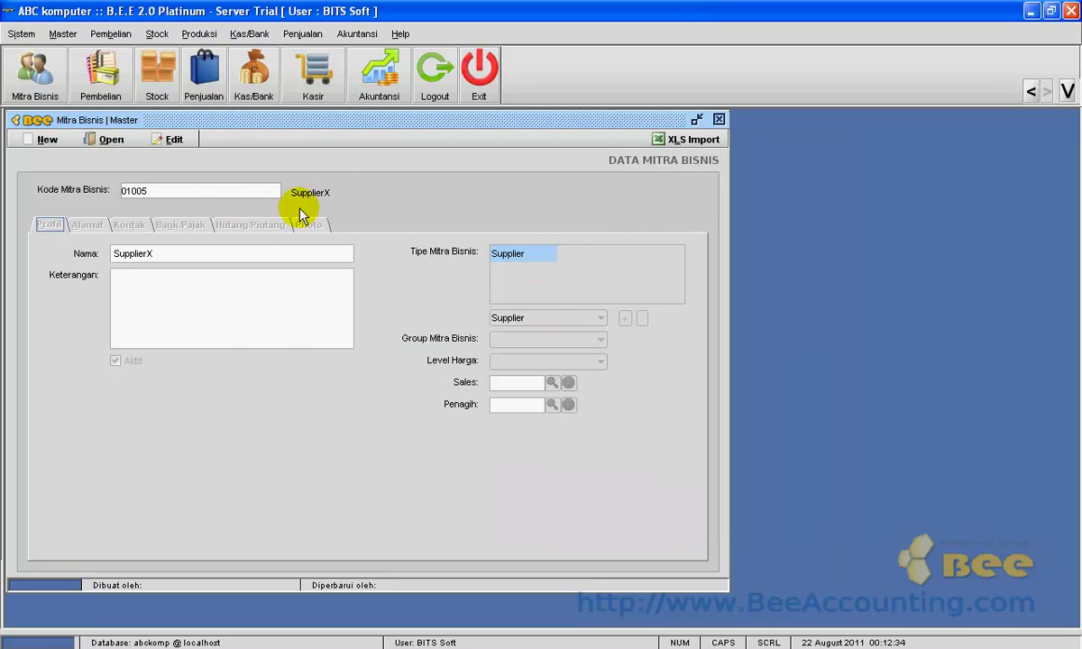
# Rename the newly created supplier as SupplierX2, save the record, and close the business partner form
pyautogui.click(160, 139)
pyautogui.click(184, 254)
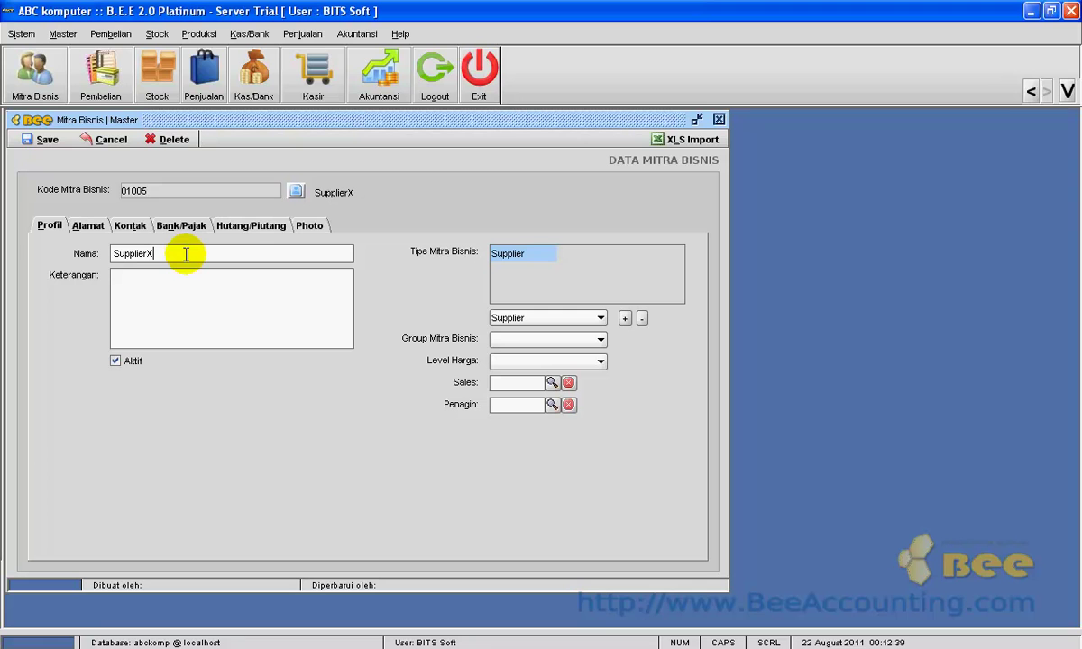
pyautogui.write('2')
pyautogui.press('Tab')
pyautogui.click(43, 142)
pyautogui.press('Return')
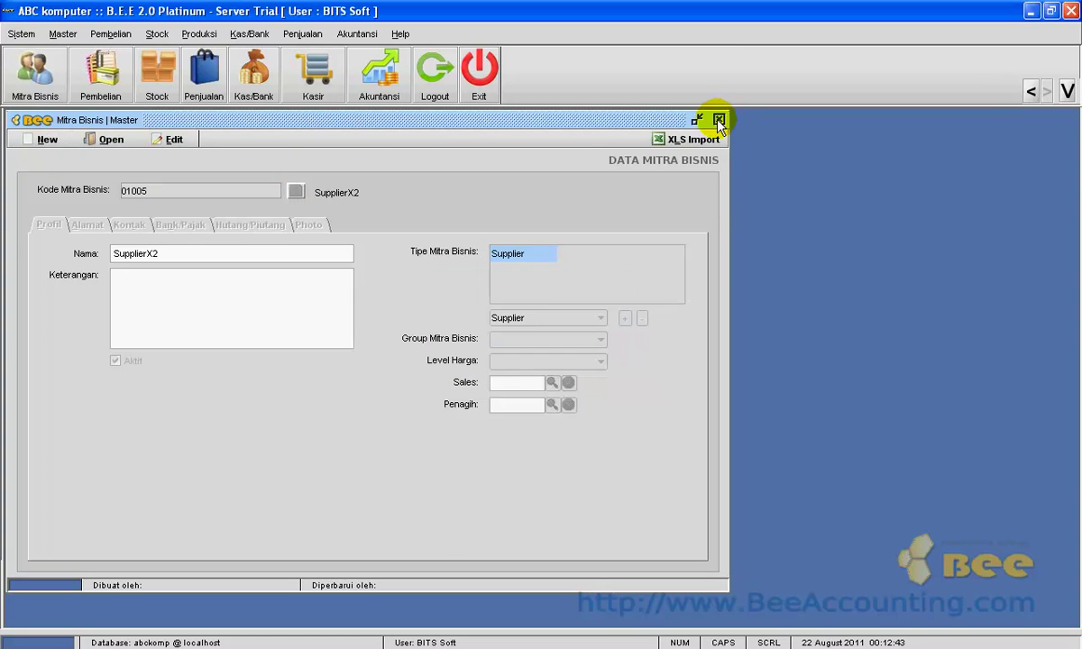
pyautogui.click(718, 119)
pyautogui.click(643, 119)
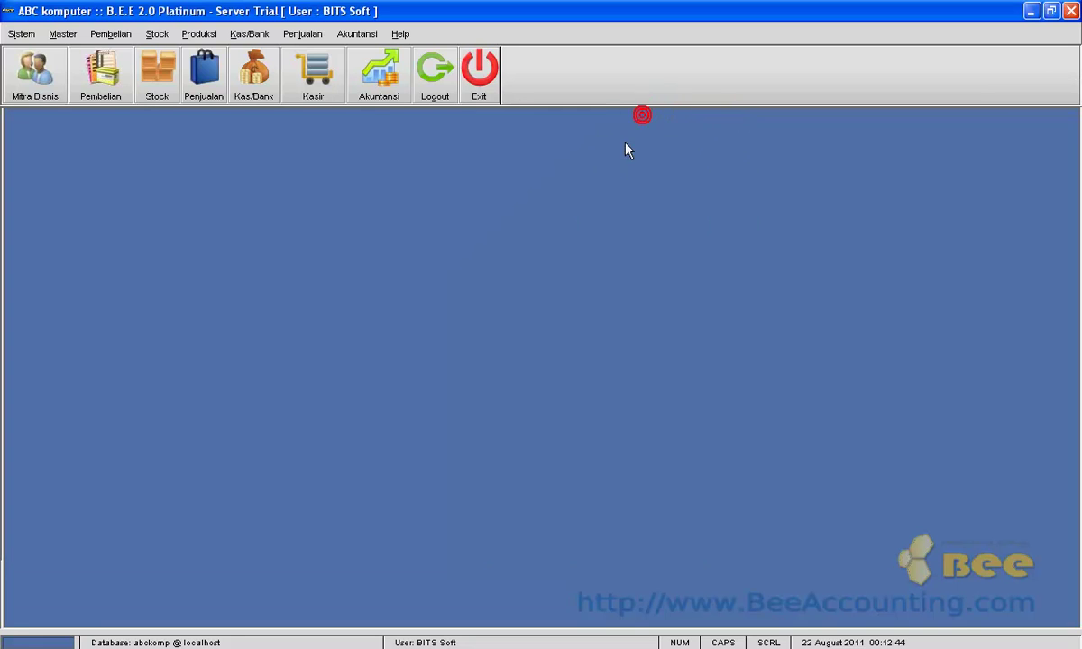
# Reopen the SupplierX2 record from the business partner master list
pyautogui.click(112, 35)
pyautogui.moveTo(63, 34)
pyautogui.moveTo(108, 56)
pyautogui.click(220, 75)
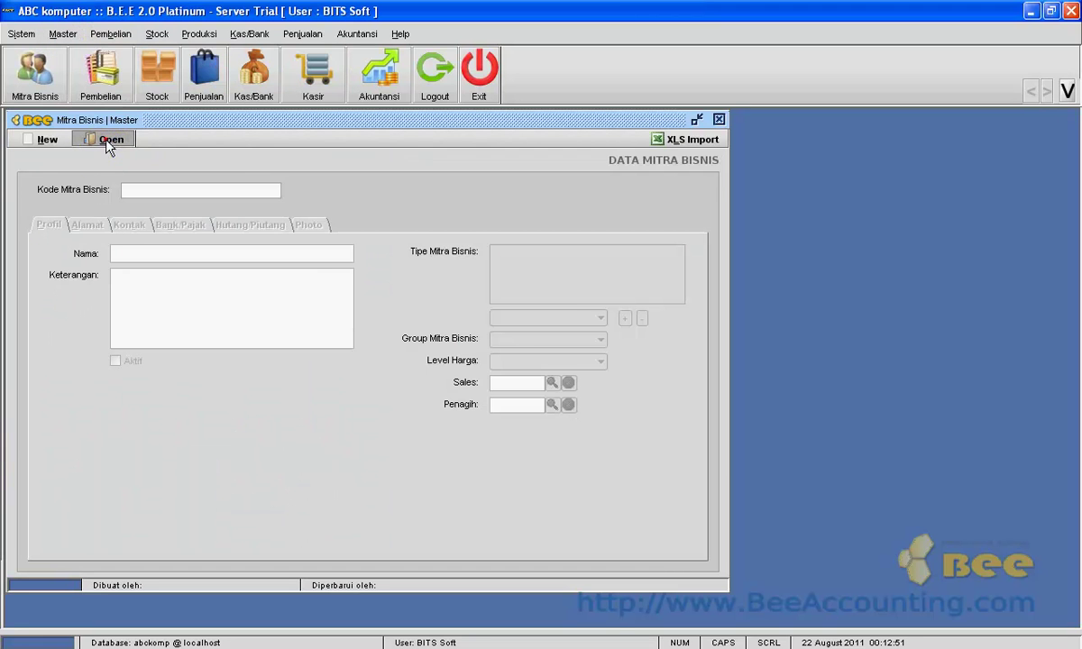
pyautogui.click(107, 139)
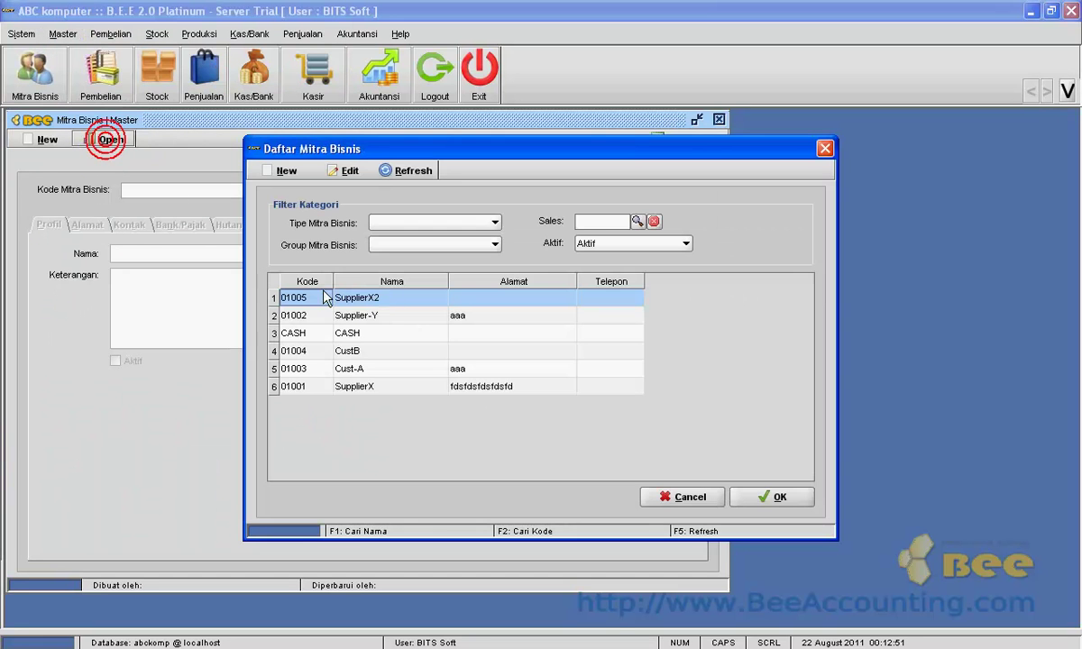
pyautogui.doubleClick(374, 299)
# Set SupplierX2's purchase terms to Credit with a Tempo of 14, save the record, and close the form
pyautogui.click(245, 227)
pyautogui.click(174, 378)
pyautogui.click(170, 408)
pyautogui.doubleClick(204, 403)
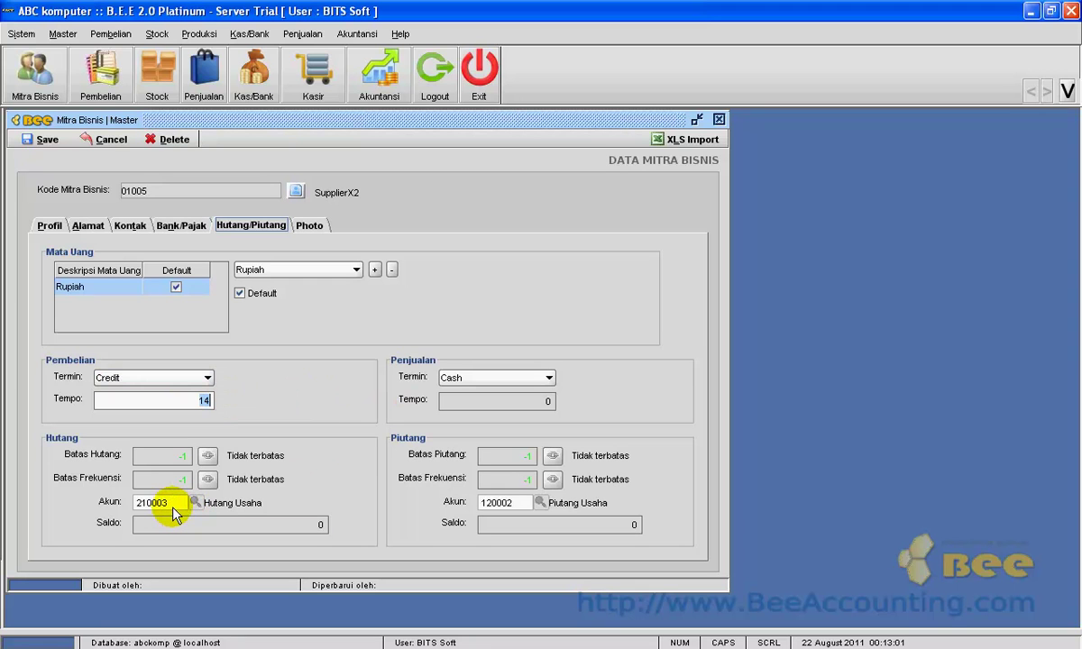
pyautogui.click(27, 139)
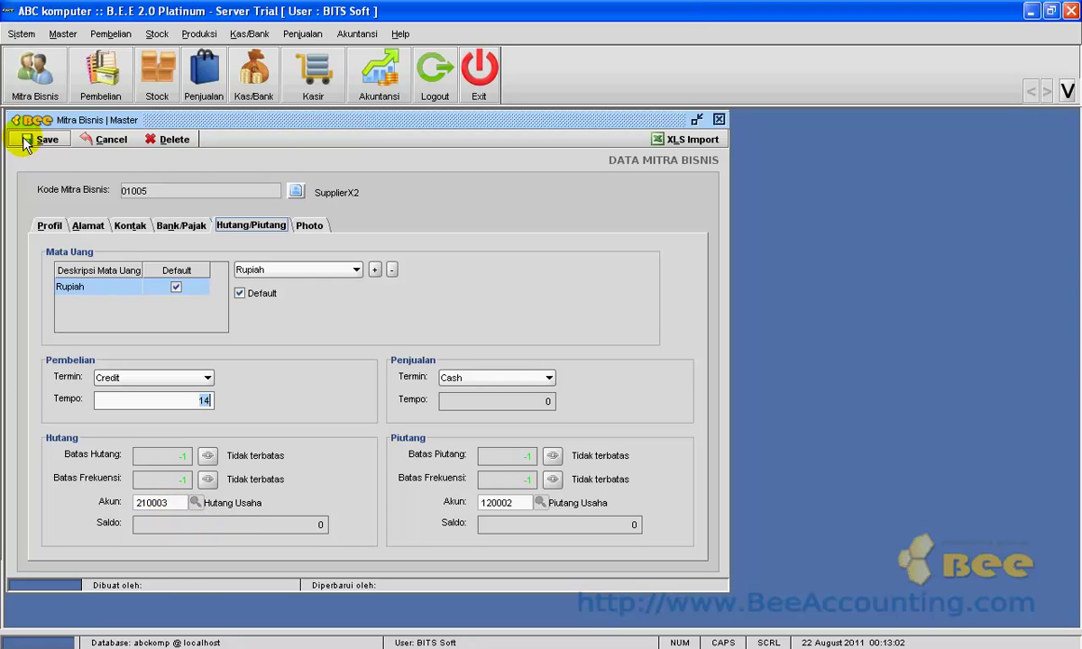
pyautogui.click(539, 354)
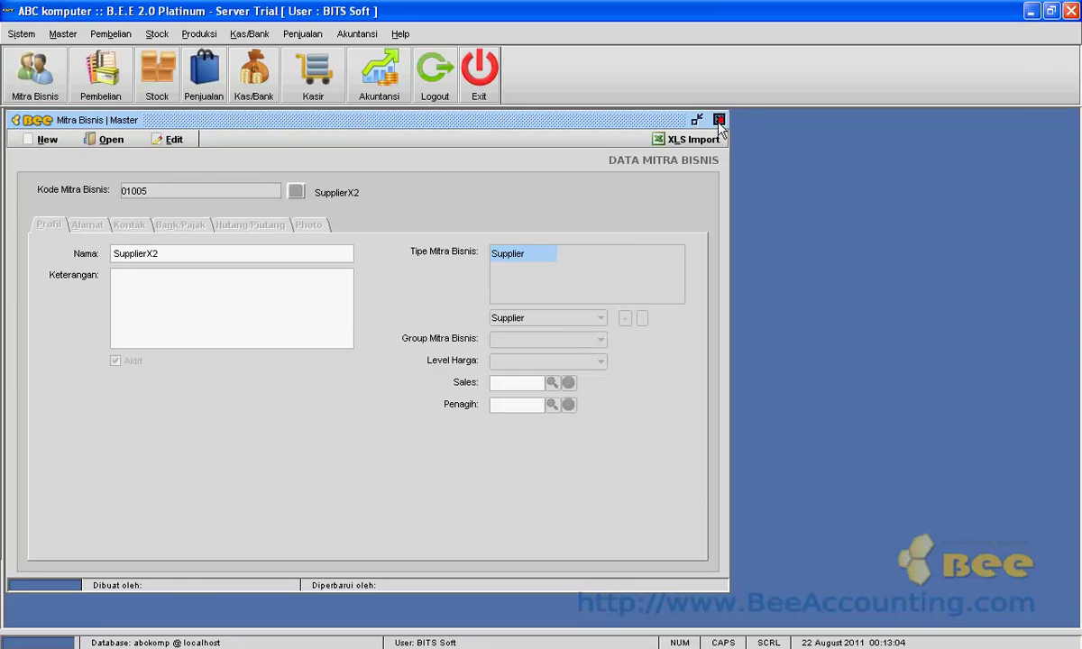
pyautogui.click(681, 119)
# Start a new purchase entry (Pembelian) and choose SupplierX2 as its supplier
pyautogui.click(111, 34)
pyautogui.moveTo(130, 112)
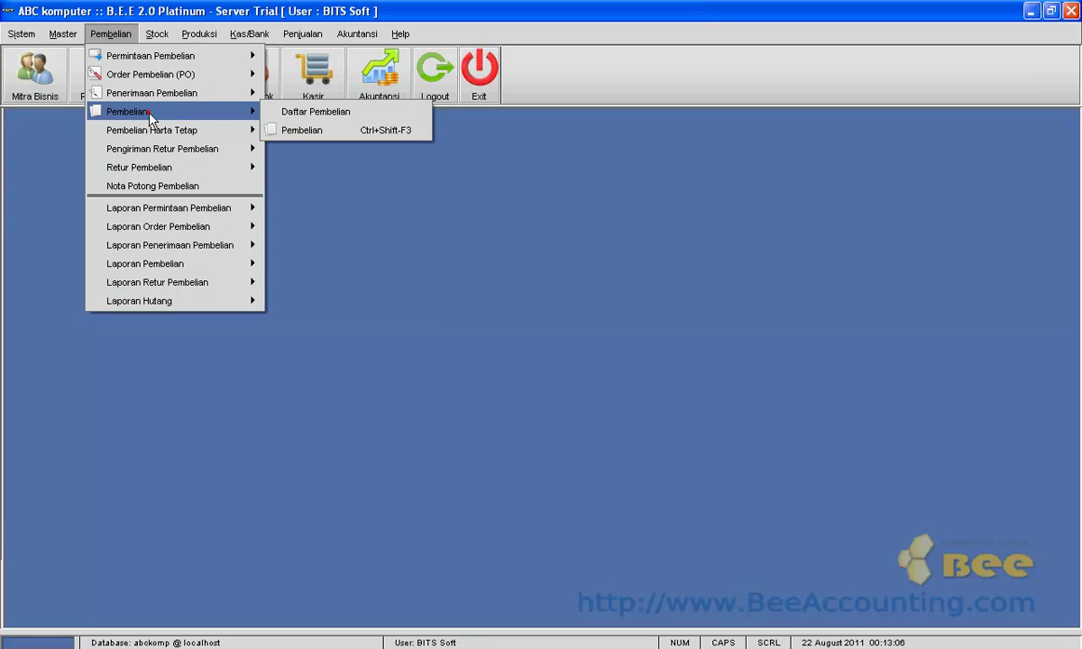
pyautogui.click(289, 130)
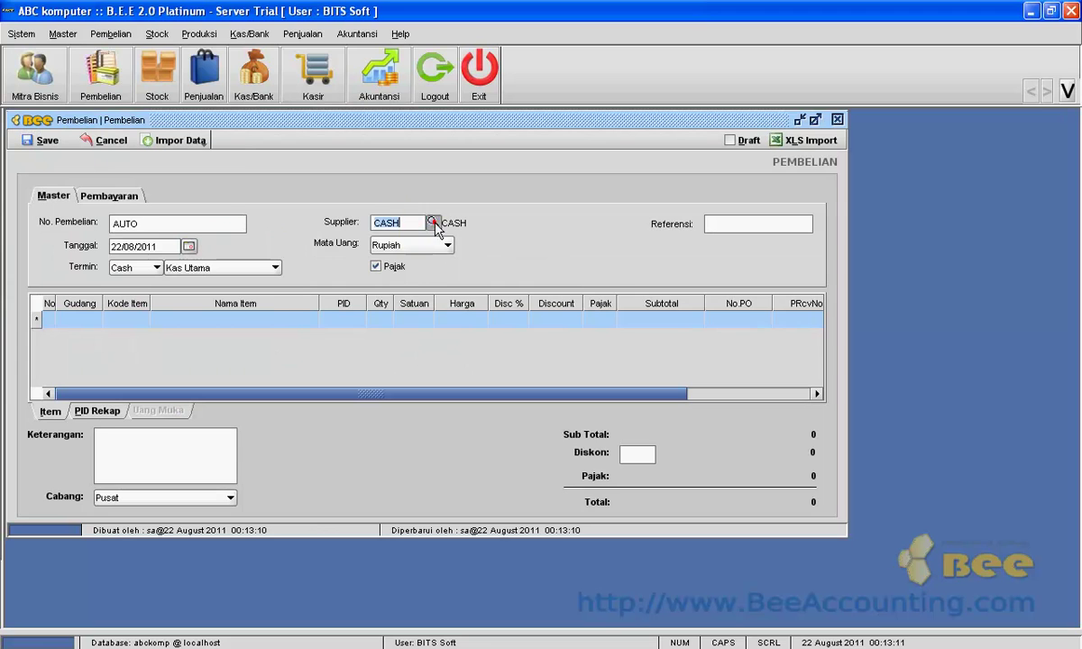
pyautogui.click(433, 223)
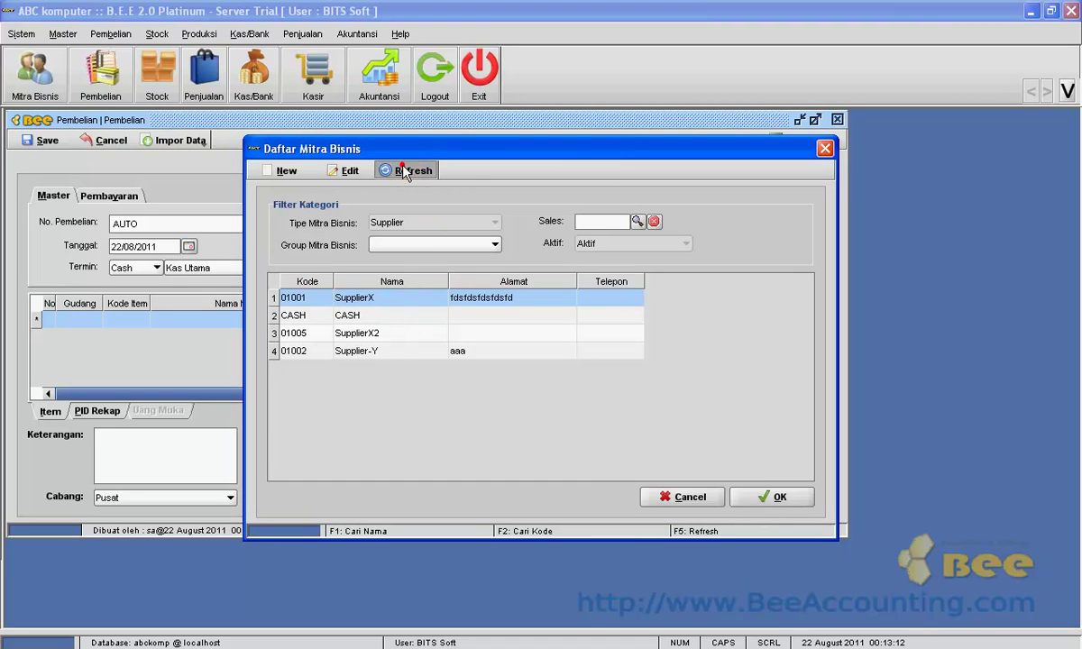
pyautogui.click(369, 334)
pyautogui.doubleClick(369, 333)
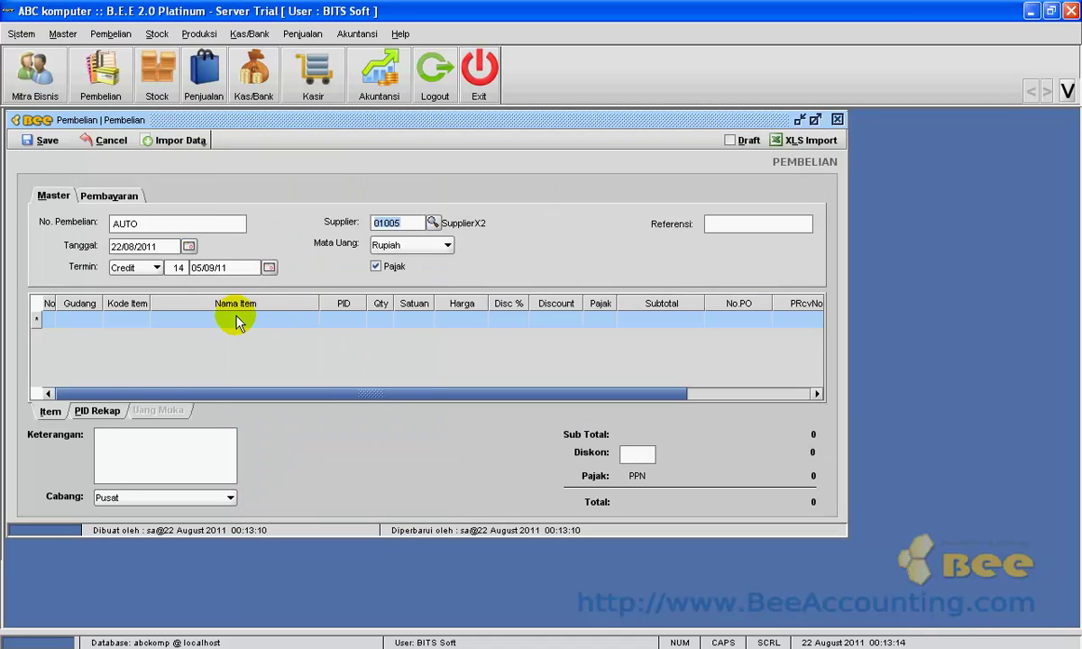
pyautogui.click(166, 267)
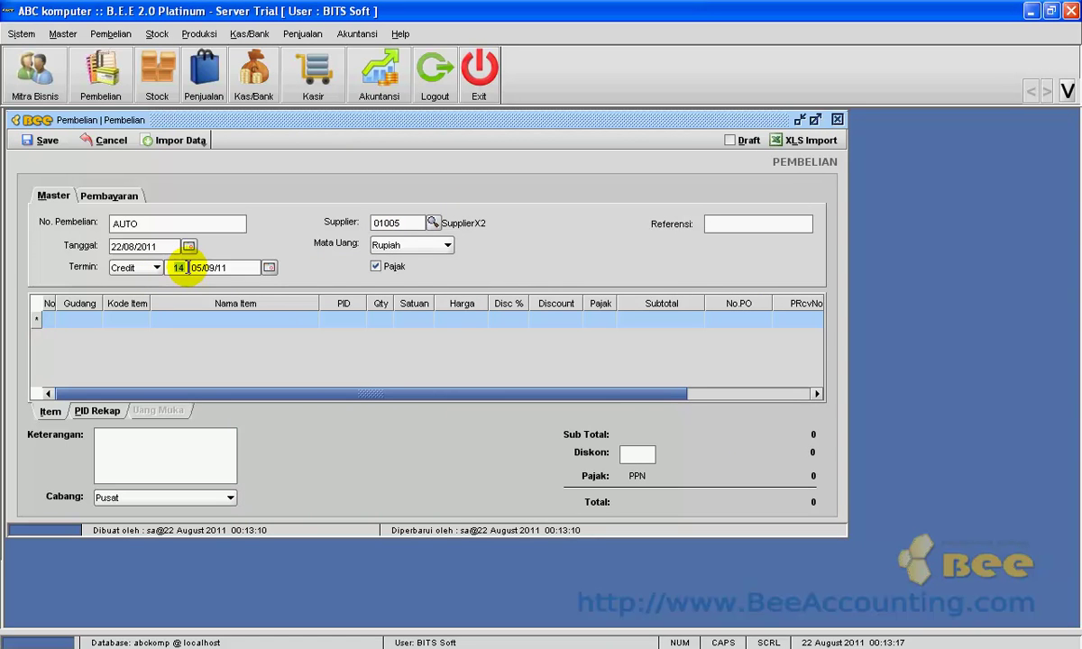
# Add the item ProdukX to the first line of the purchase
pyautogui.click(124, 321)
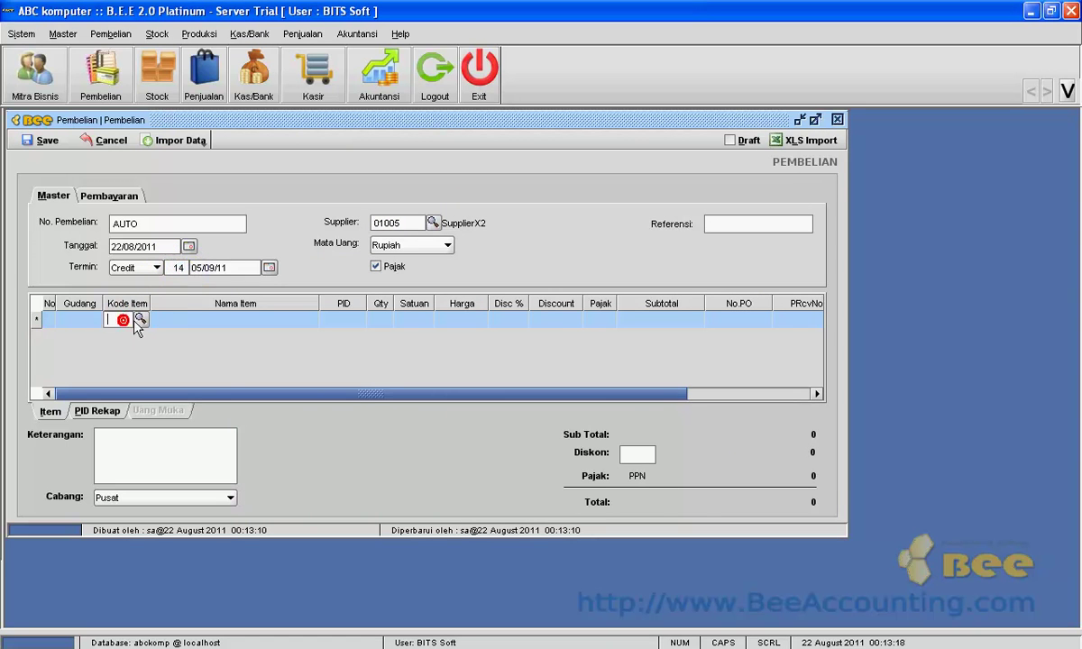
pyautogui.click(140, 321)
pyautogui.click(406, 415)
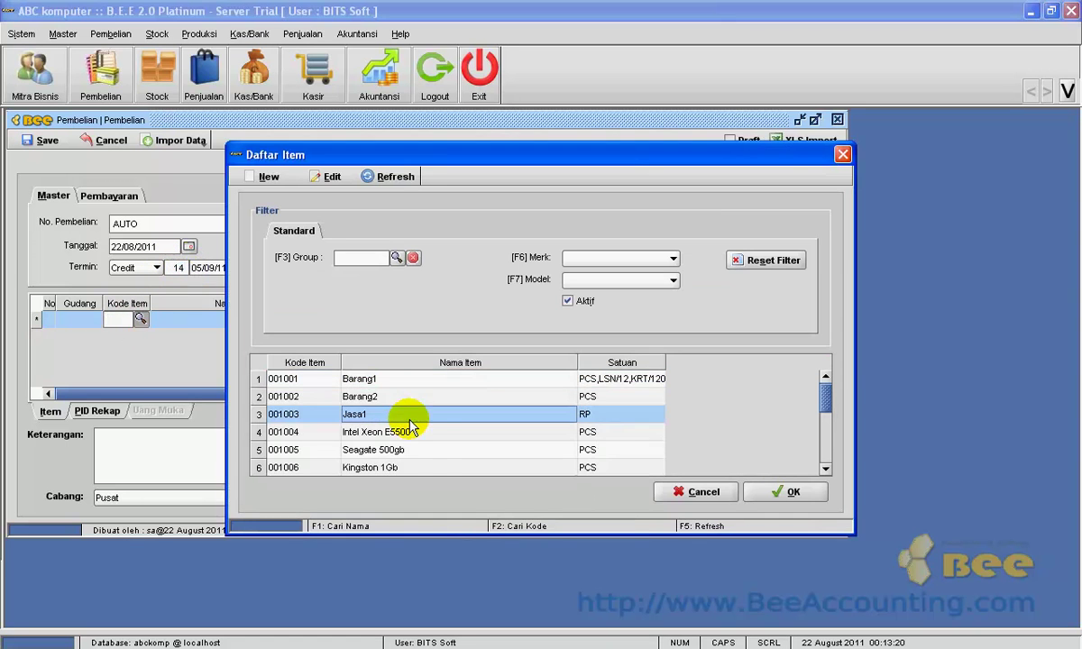
pyautogui.scroll(-4, 406, 424)
pyautogui.doubleClick(390, 451)
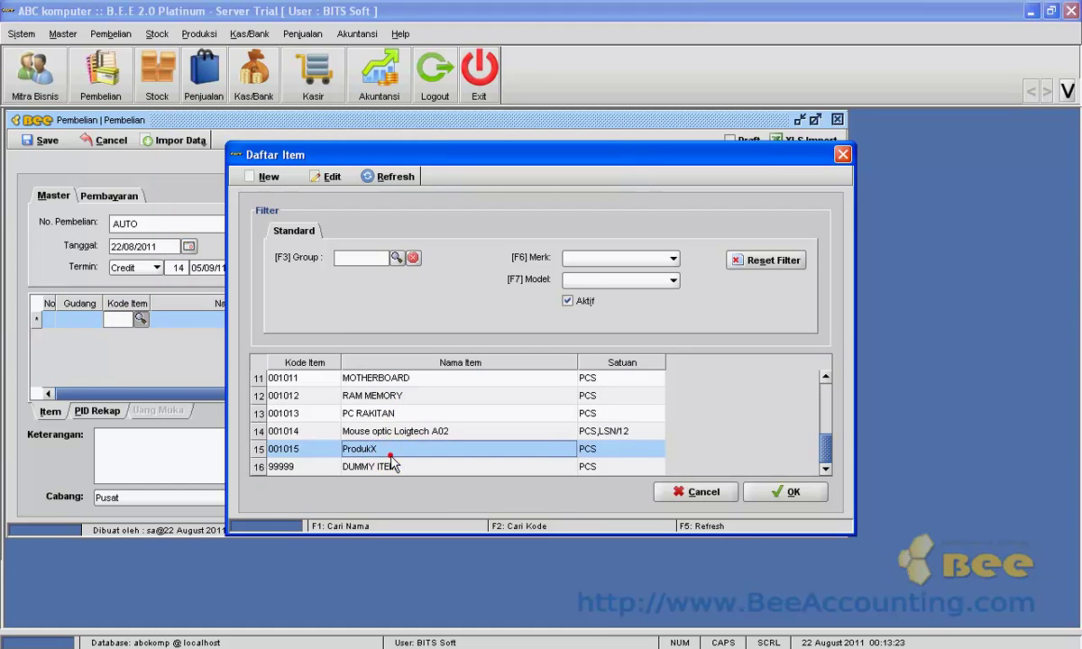
# Set the ProdukX line to quantity 25, price 2,000,000 and discount 15%, then save and close the purchase
pyautogui.click(383, 327)
pyautogui.click(383, 327)
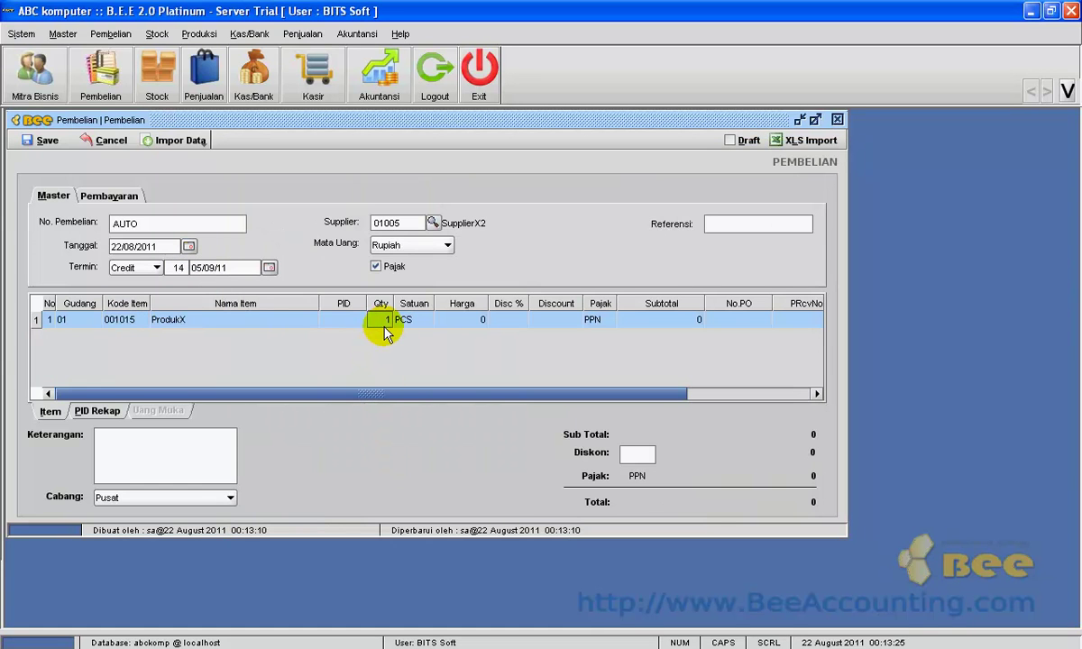
pyautogui.press('Return')
pyautogui.write('2000000')
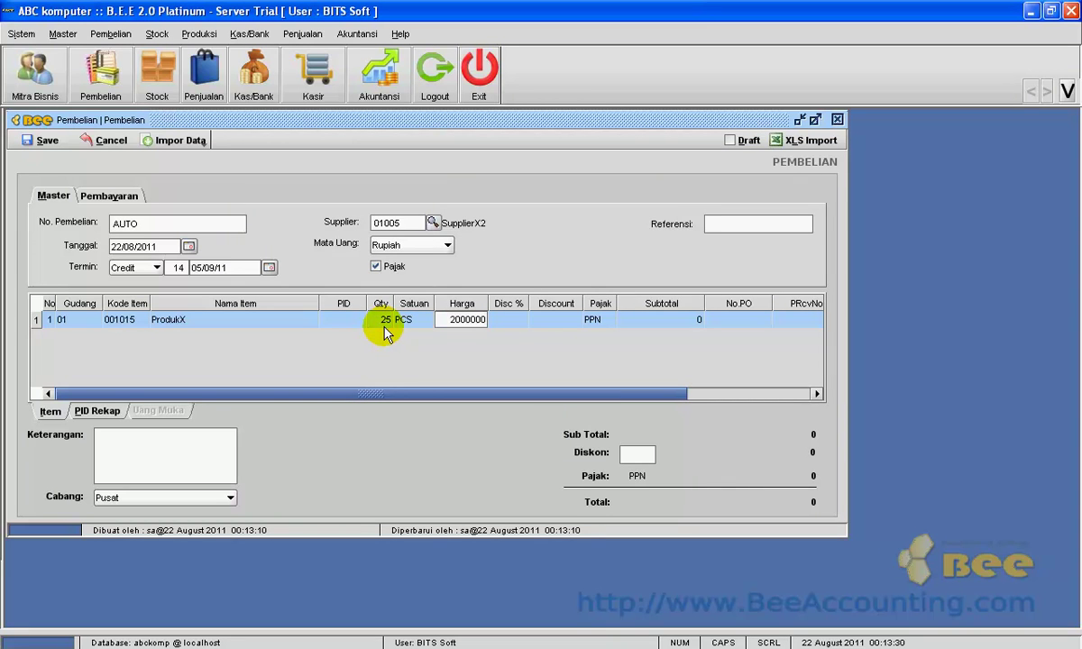
pyautogui.press('Return')
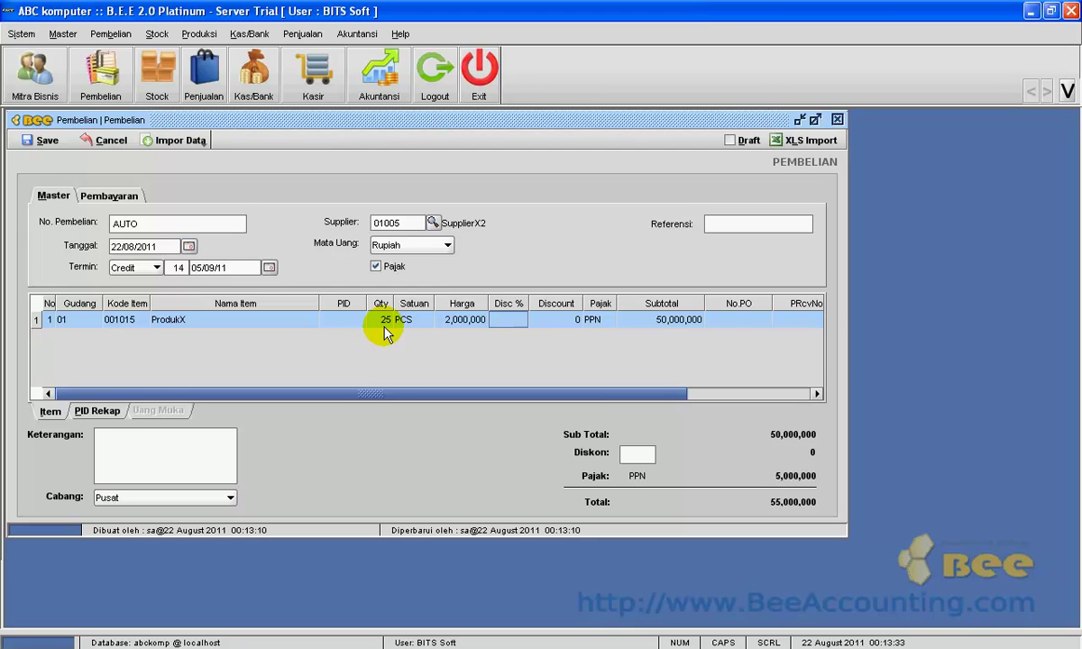
pyautogui.write('20')
pyautogui.press('Return')
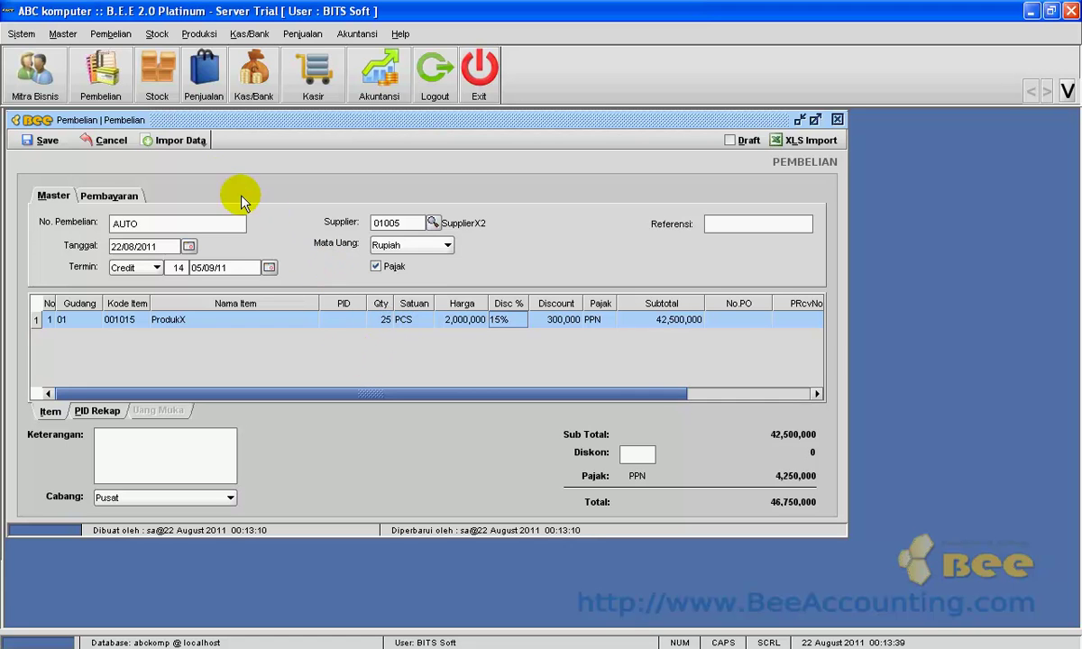
pyautogui.click(46, 144)
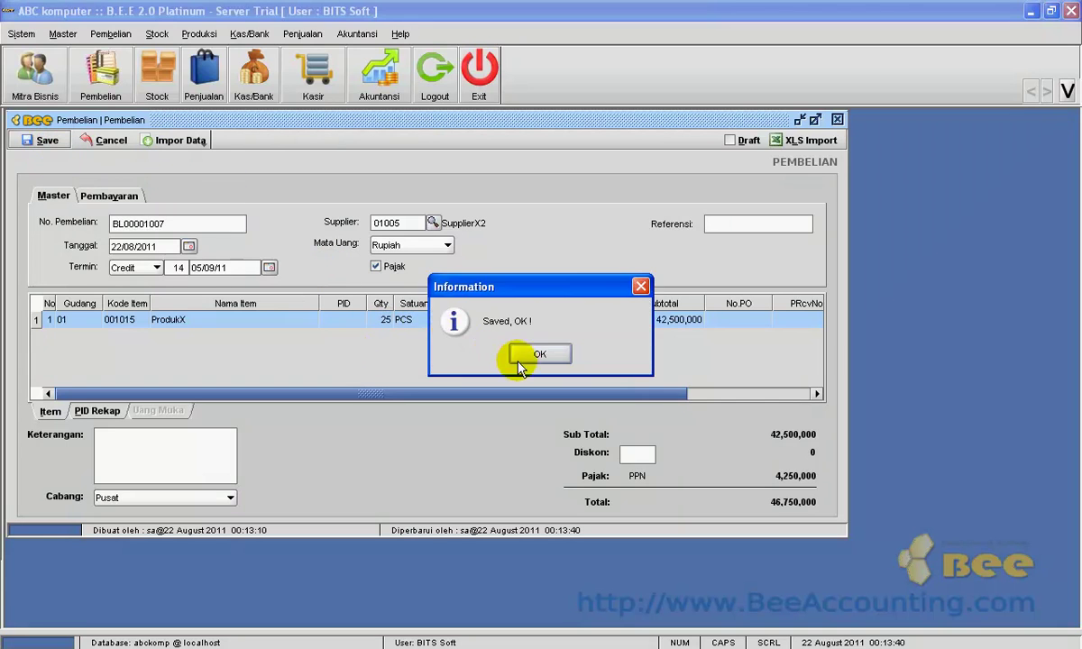
pyautogui.click(513, 354)
pyautogui.click(838, 120)
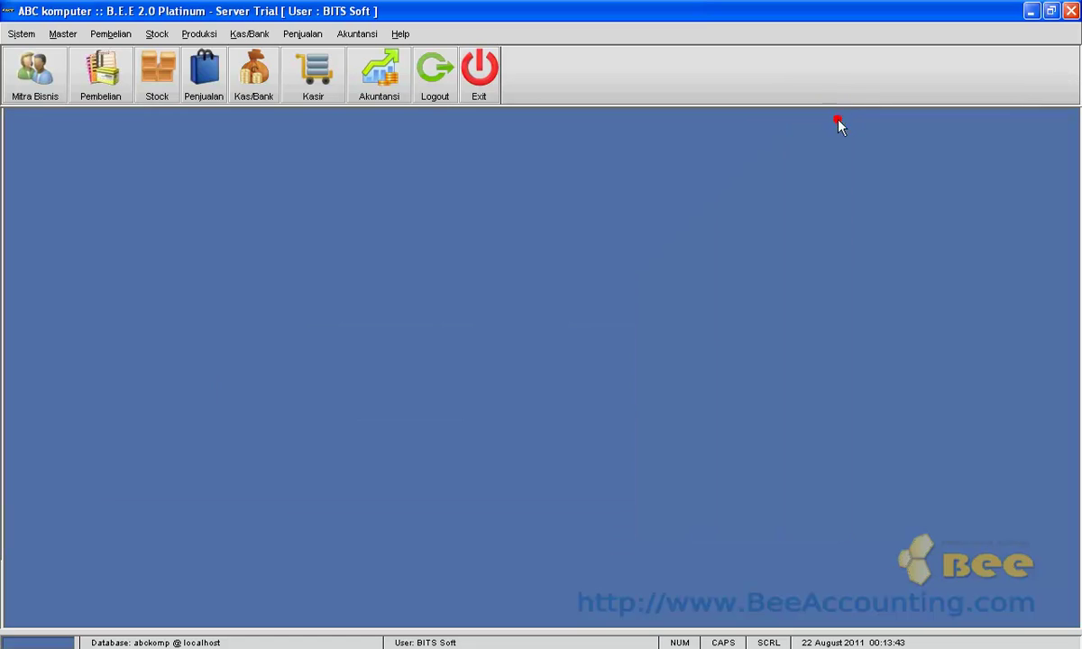
# Preview the Rekap Saldo Hutang report for today in Rupiah to check supplier debts, and close the preview
pyautogui.click(111, 35)
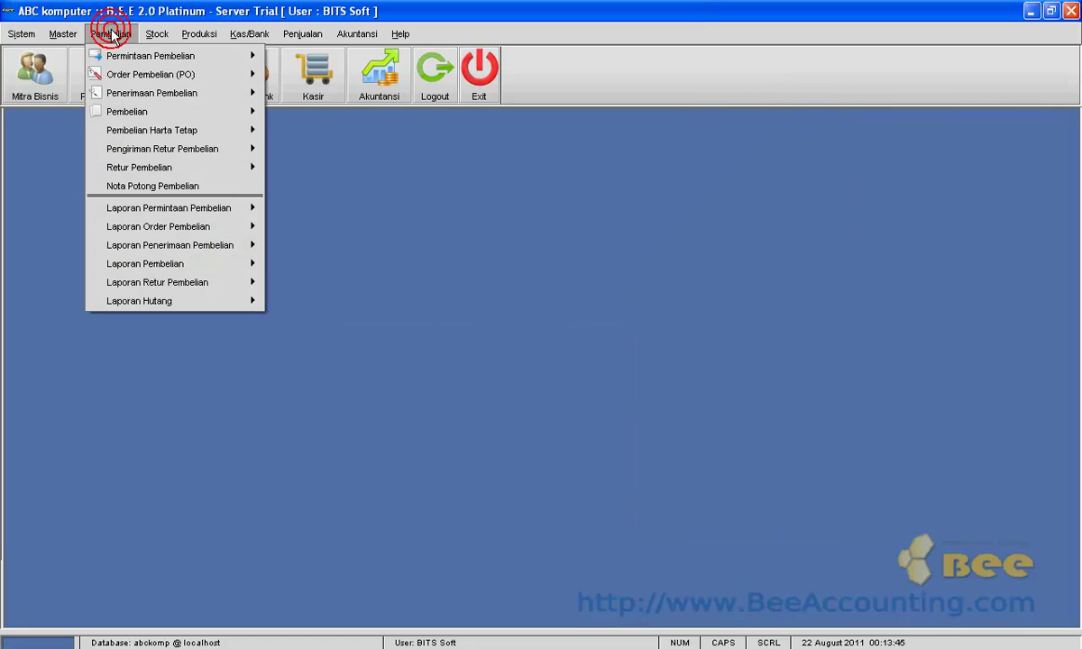
pyautogui.click(180, 301)
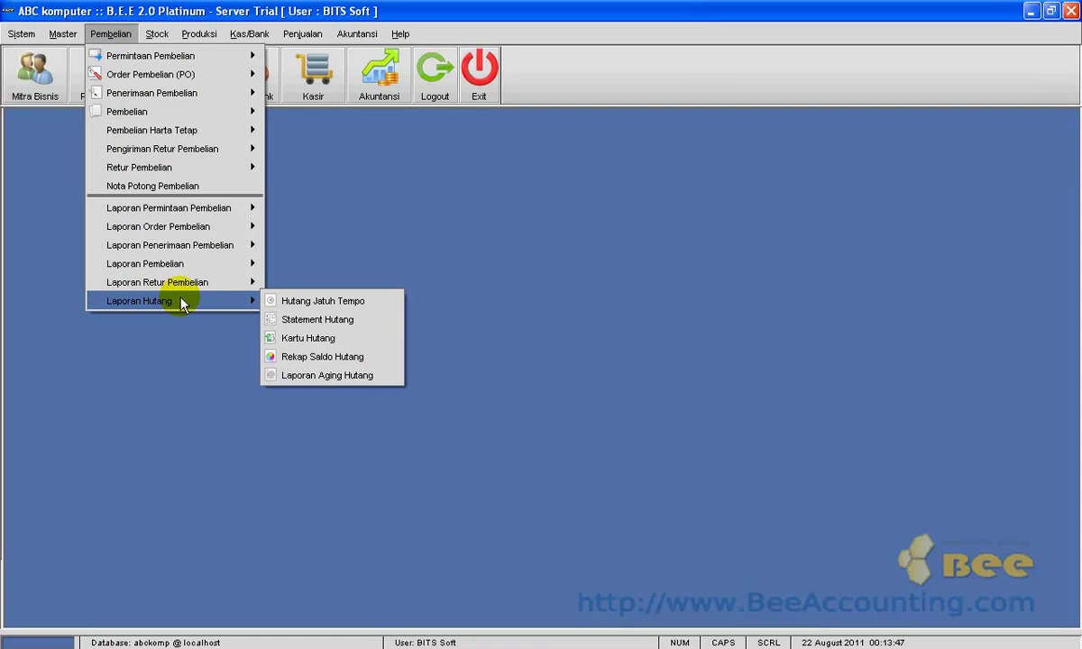
pyautogui.click(350, 357)
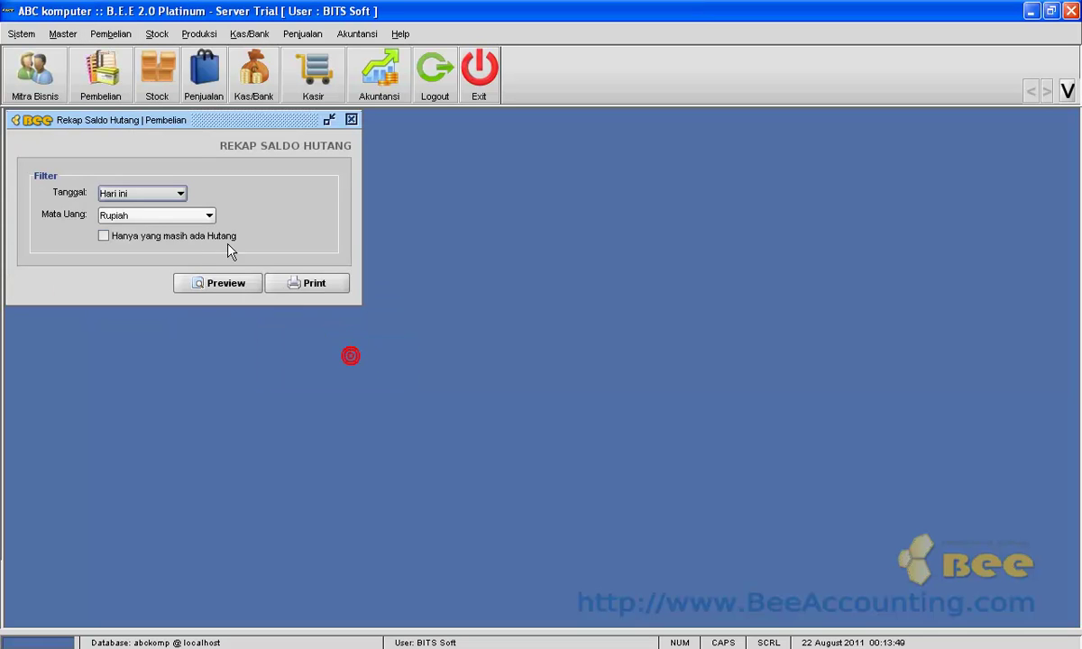
pyautogui.click(195, 285)
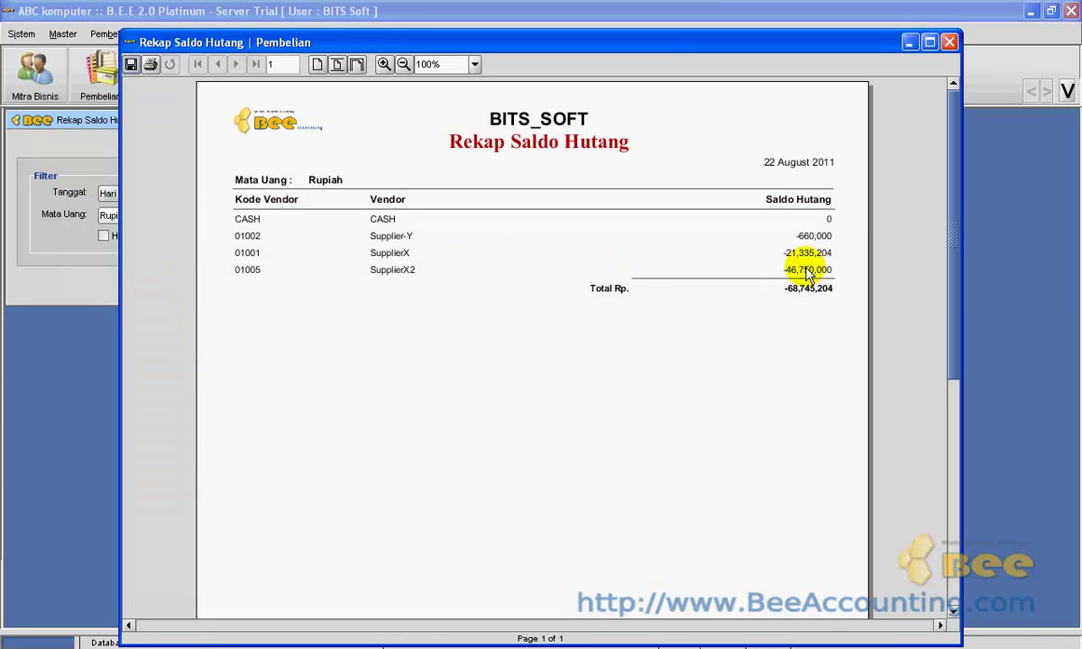
pyautogui.click(950, 43)
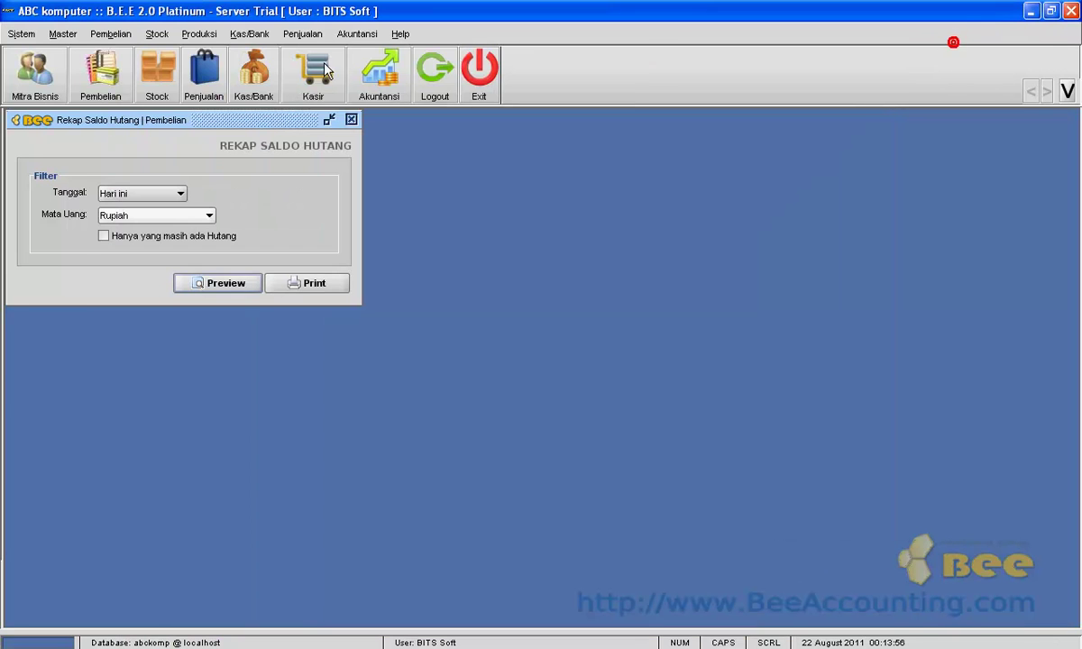
# Reopen the saved SupplierX2 purchase dated 22 August 2011 to review its details
pyautogui.click(106, 34)
pyautogui.click(198, 110)
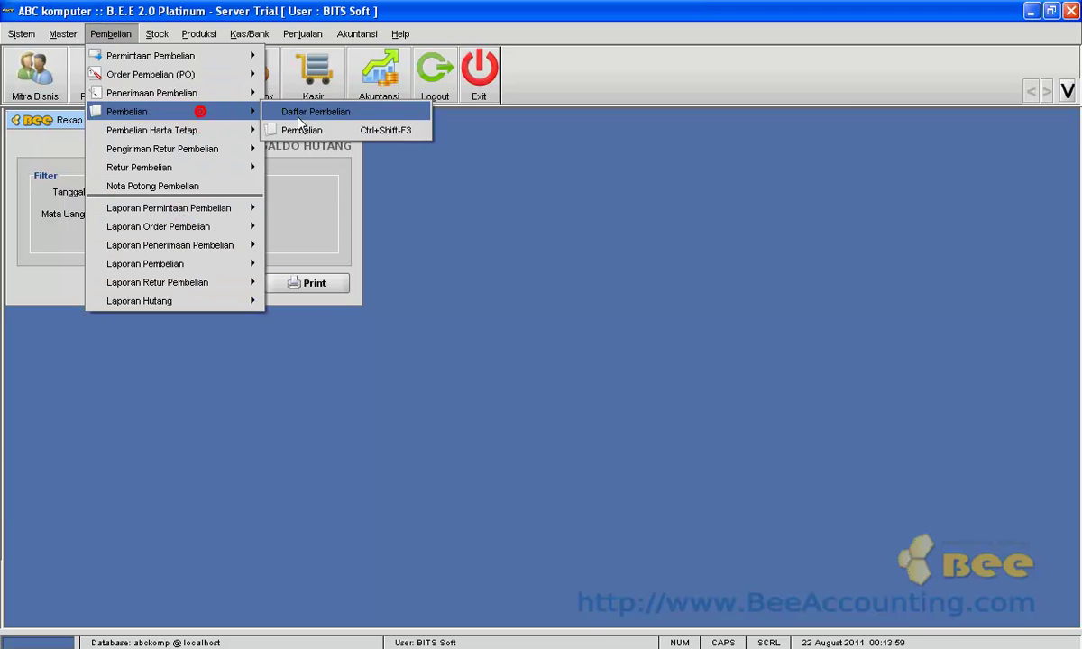
pyautogui.click(282, 127)
pyautogui.click(109, 139)
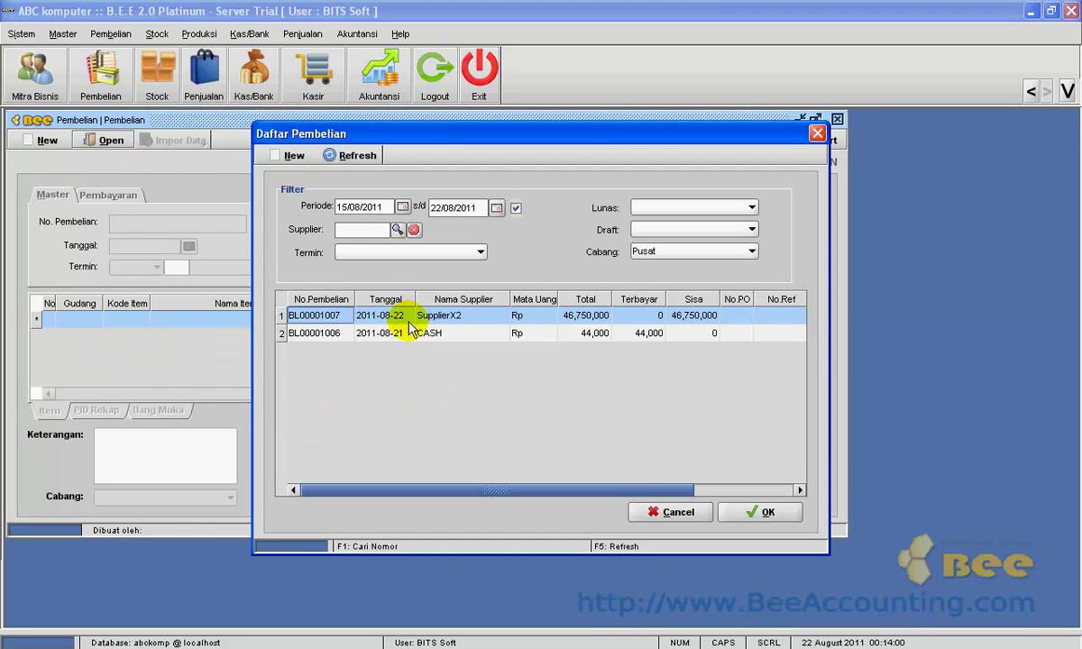
pyautogui.doubleClick(423, 317)
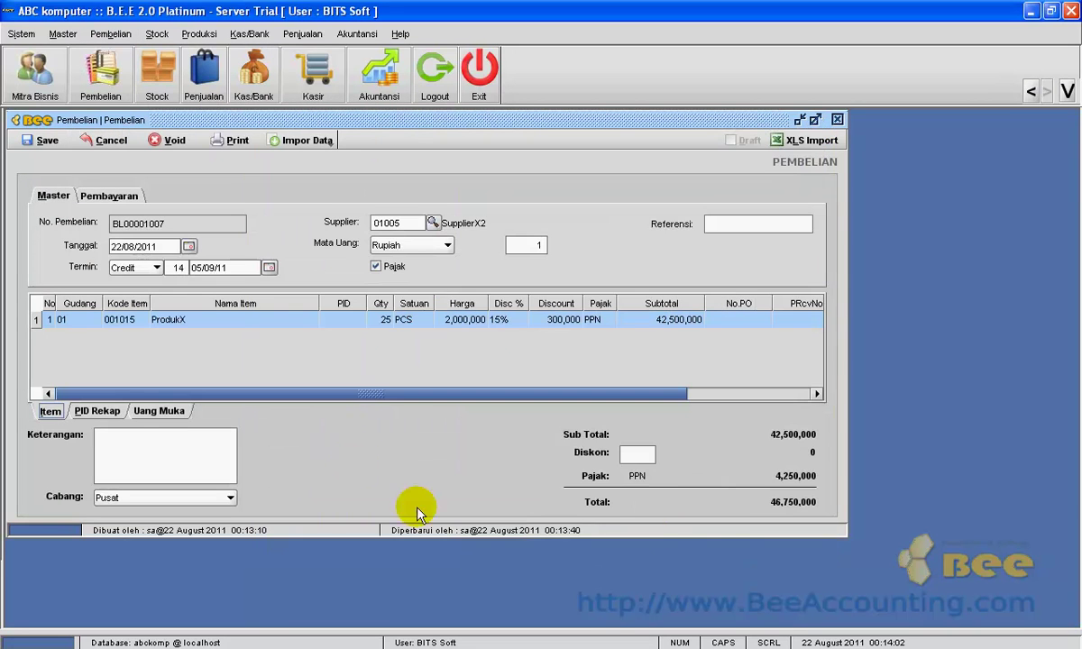
# Switch to deposit-bank-garansi.odt in OpenOffice Writer, insert "Set saldo awal Bank garansi" as list item 2, and save the document
pyautogui.moveTo(776, 121); pyautogui.dragTo(781, 159)
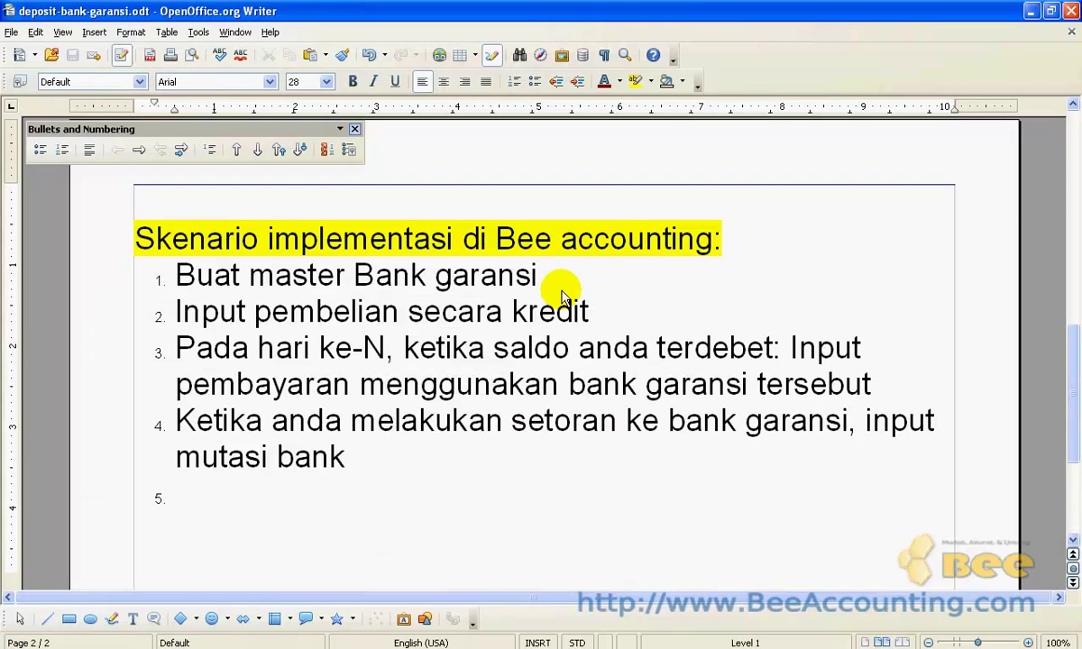
pyautogui.click(561, 271)
pyautogui.press('Return')
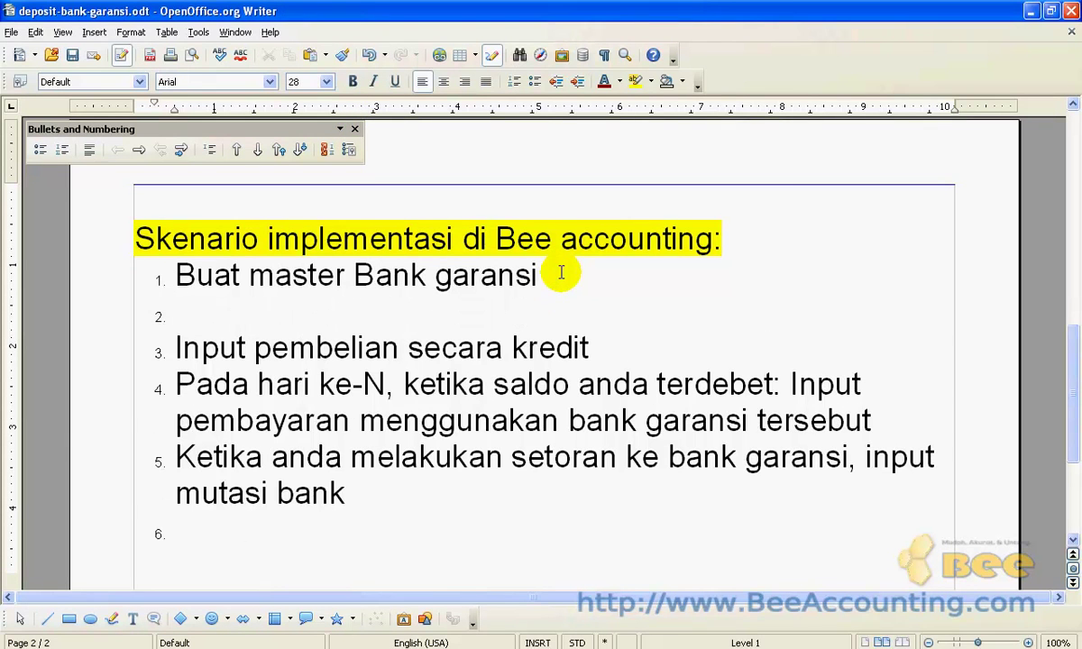
pyautogui.write('Set saldo awal B')
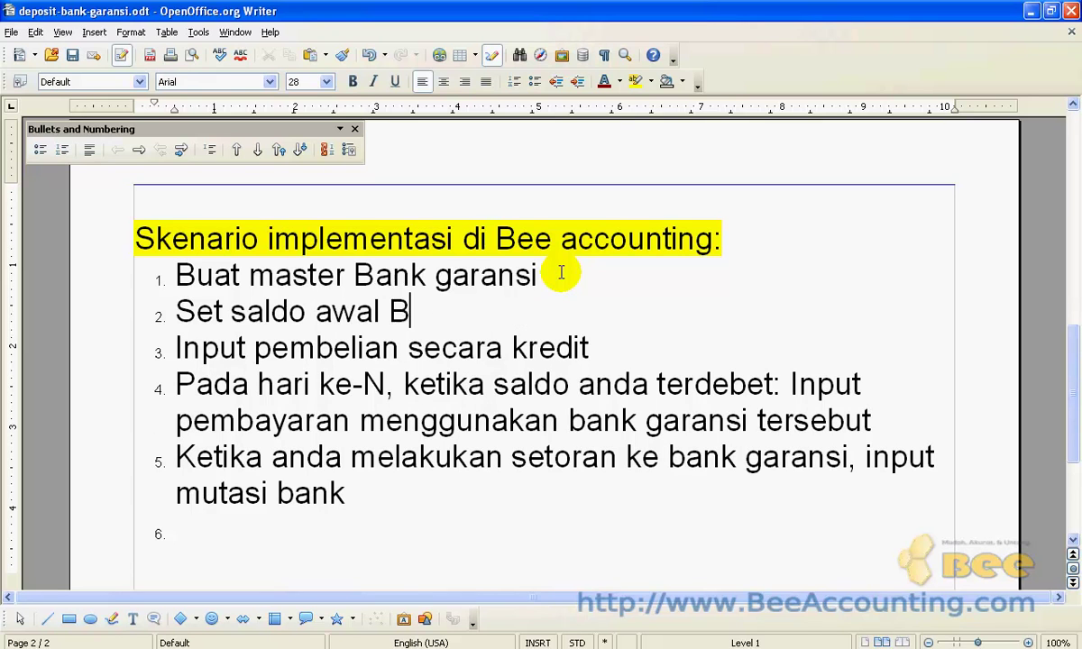
pyautogui.write('ank garansi')
pyautogui.hotkey('ctrl', 's')
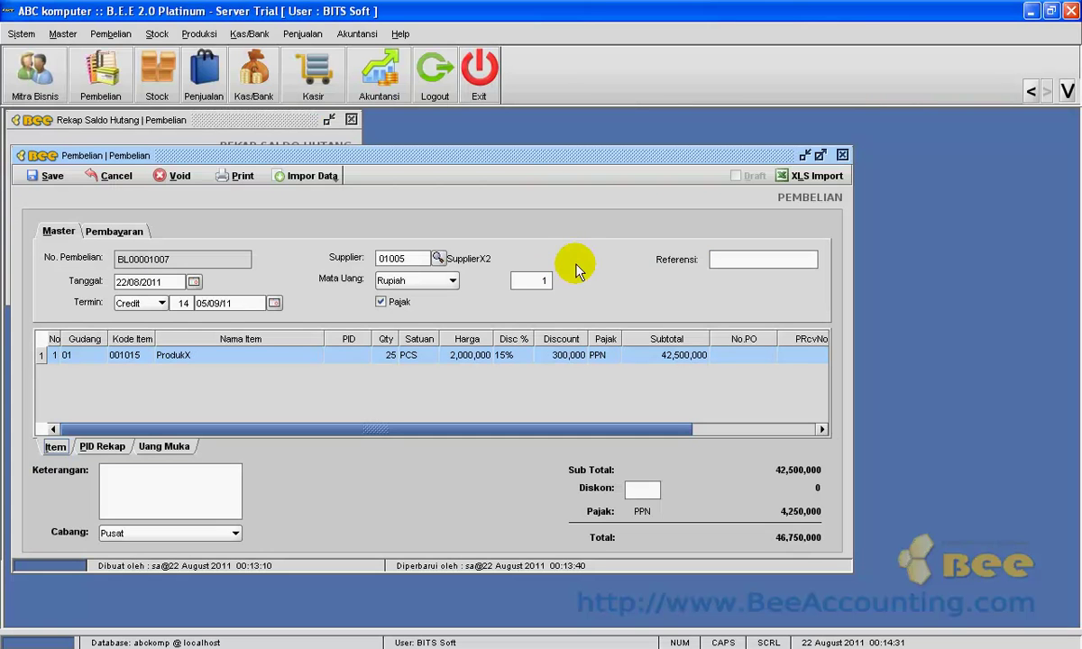
# Switch back to B.E.E and start a new Saldo Awal Kas entry for Bank Garansi ProdukX
pyautogui.moveTo(545, 155); pyautogui.dragTo(623, 147)
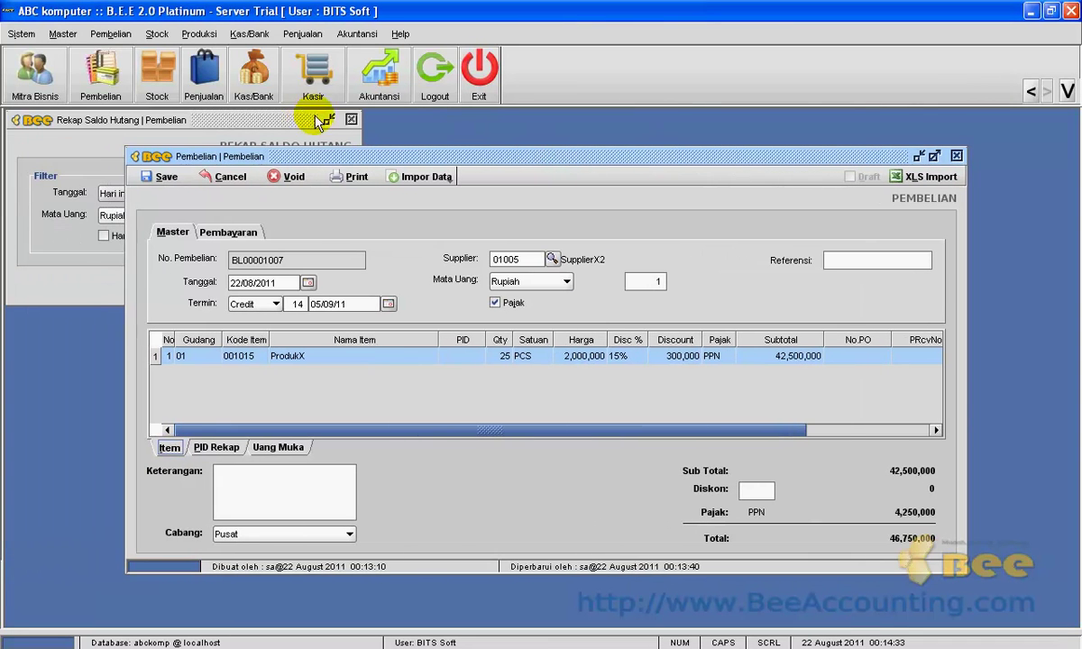
pyautogui.moveTo(365, 155); pyautogui.dragTo(447, 168)
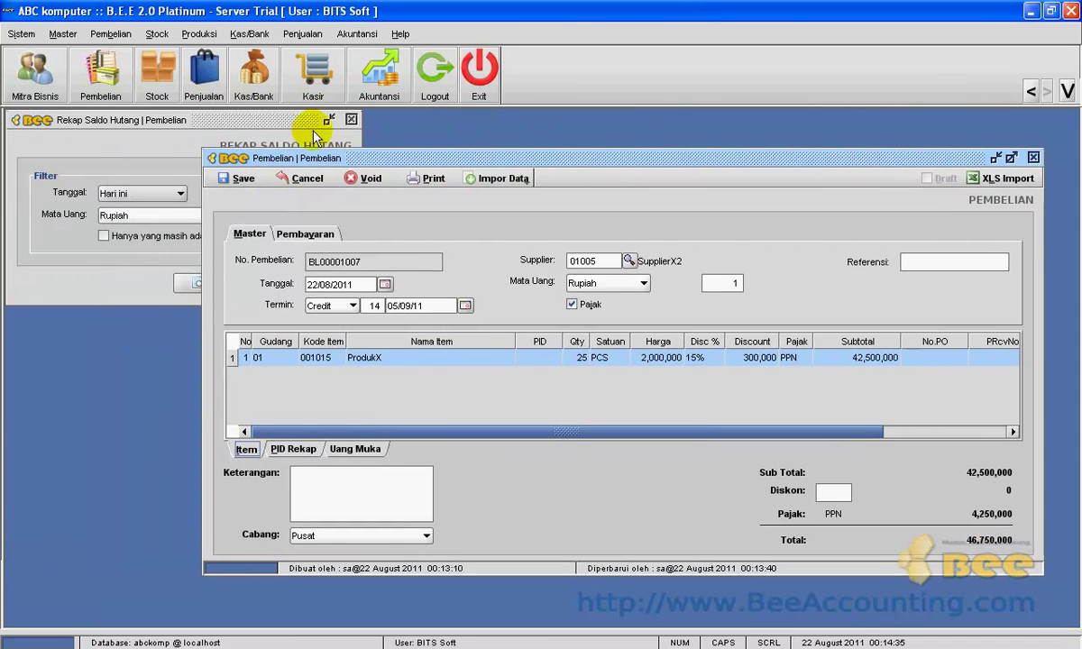
pyautogui.click(63, 33)
pyautogui.moveTo(152, 416)
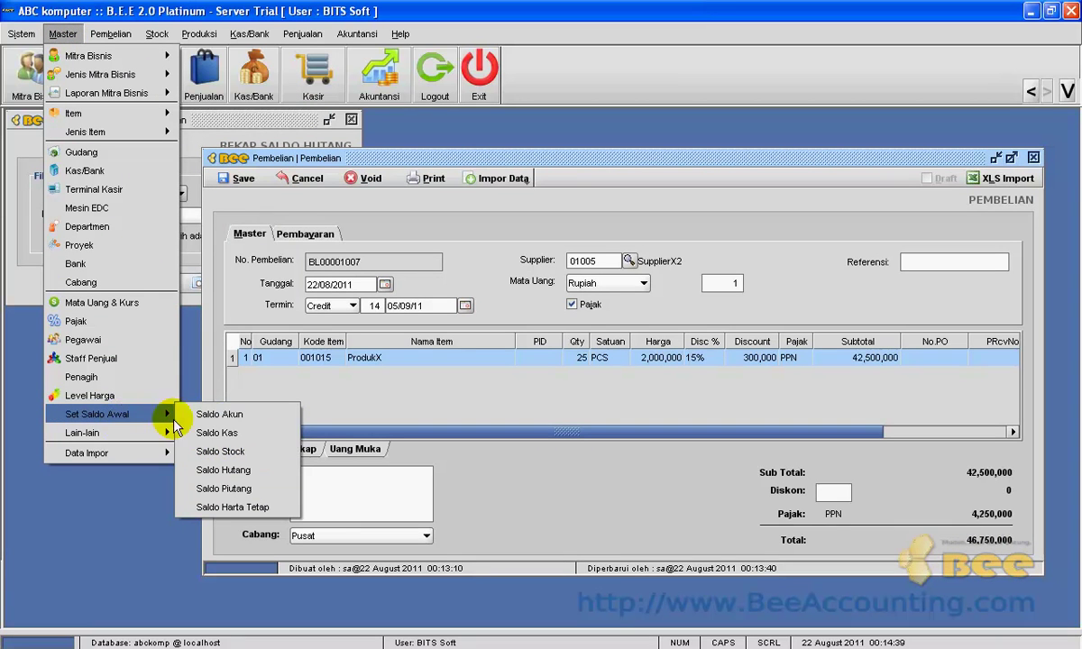
pyautogui.click(215, 433)
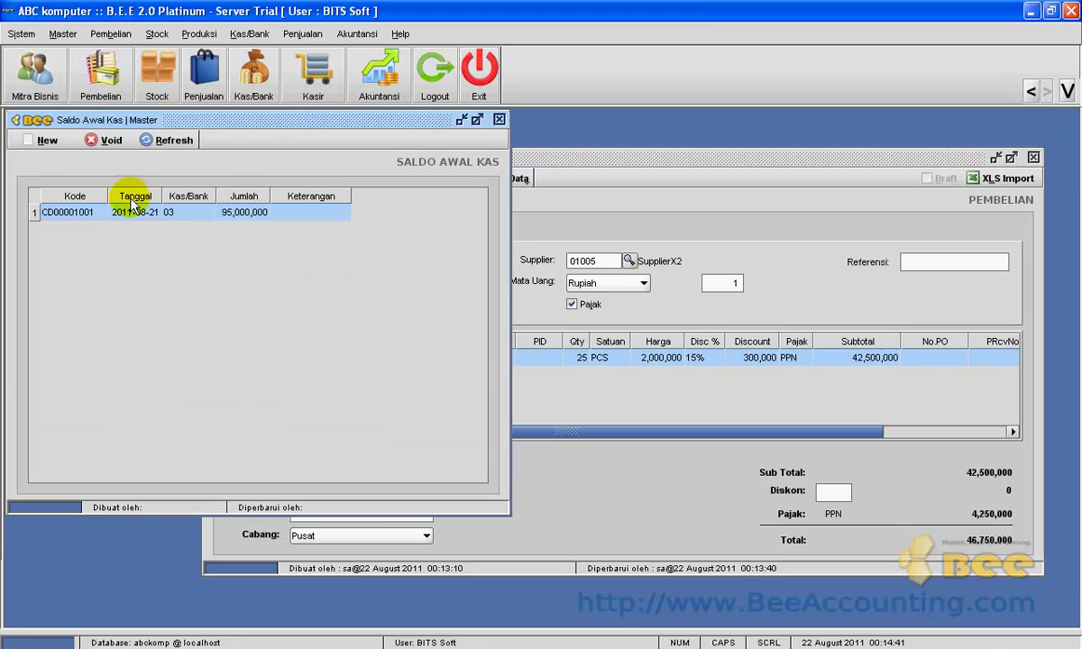
pyautogui.click(45, 141)
pyautogui.click(538, 309)
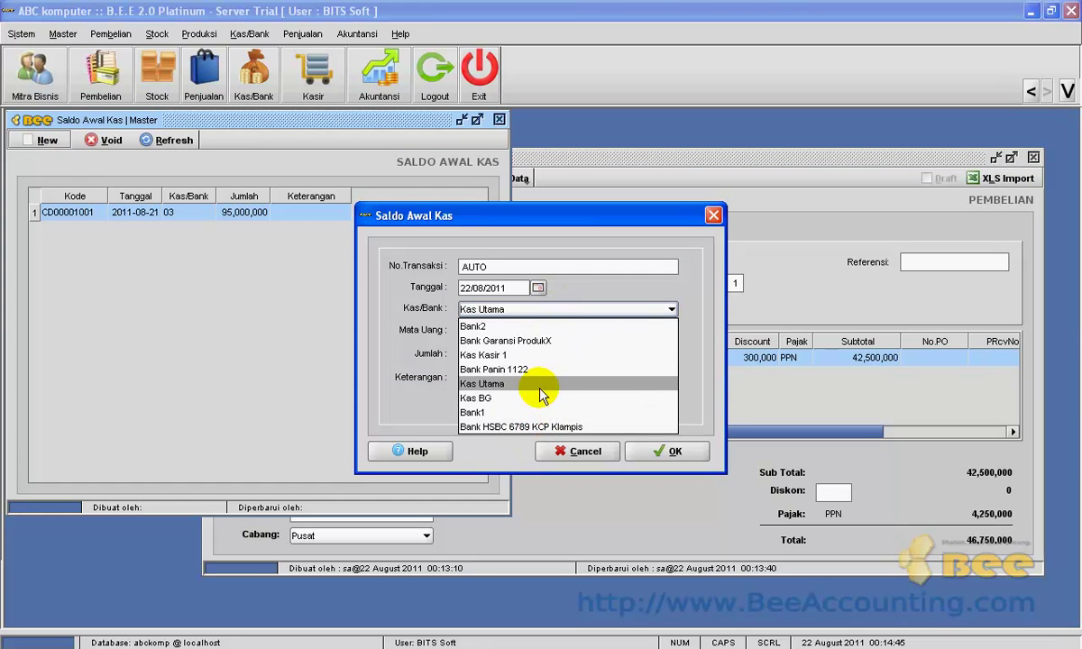
pyautogui.click(552, 342)
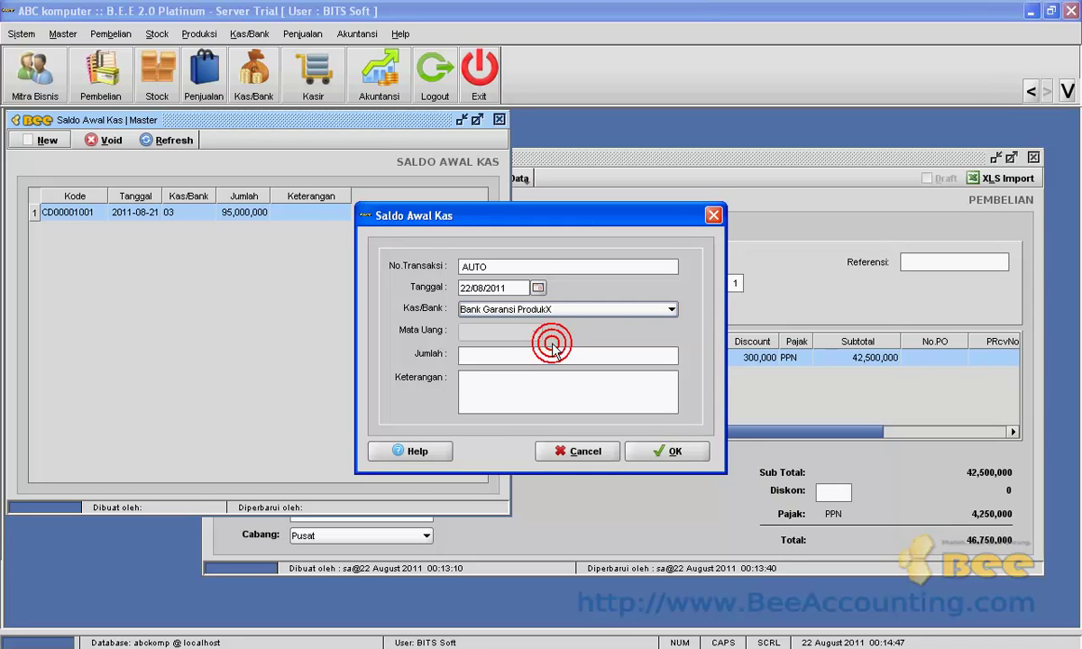
# Set the opening balance amount to 95,000,000 with a note about setting the bank's opening balance, save the entry, and close the list
pyautogui.click(545, 361)
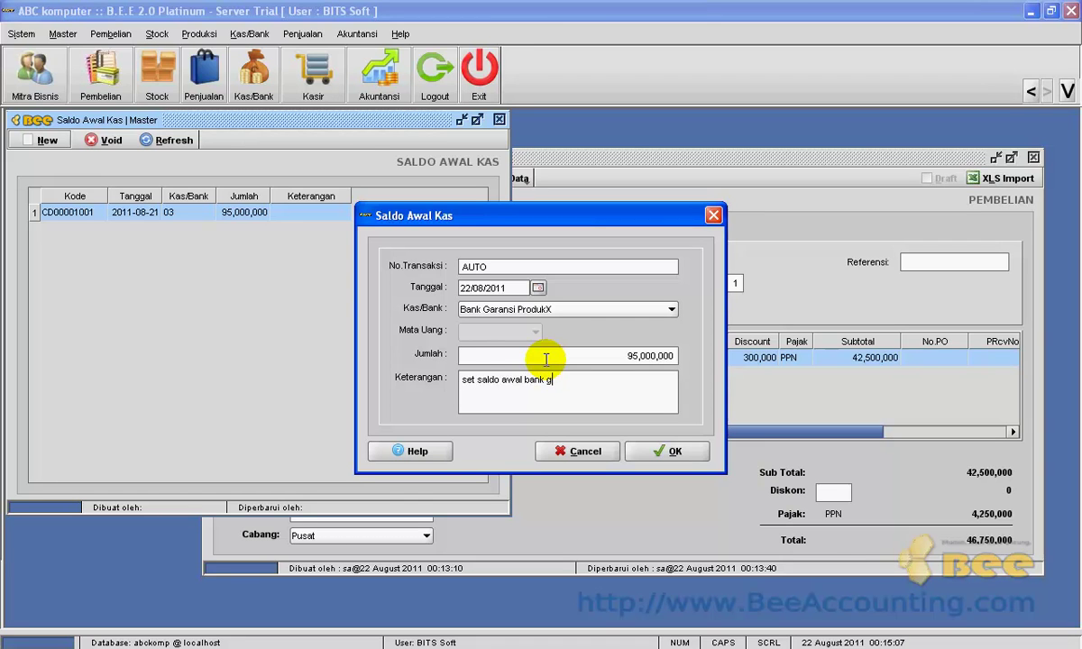
pyautogui.click(658, 451)
pyautogui.click(550, 361)
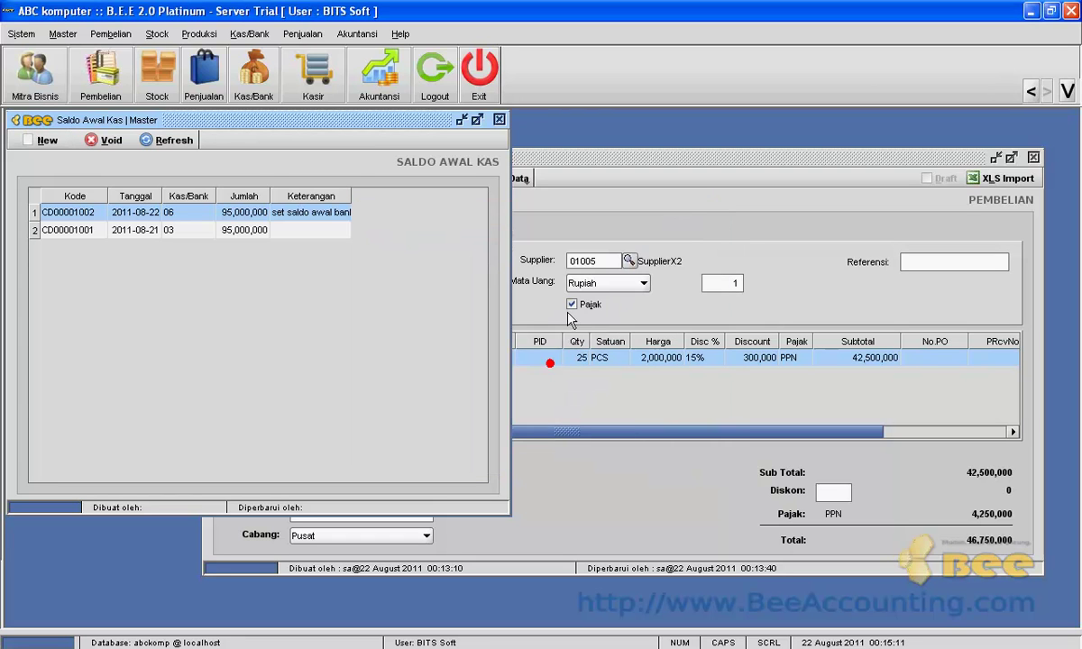
pyautogui.click(499, 119)
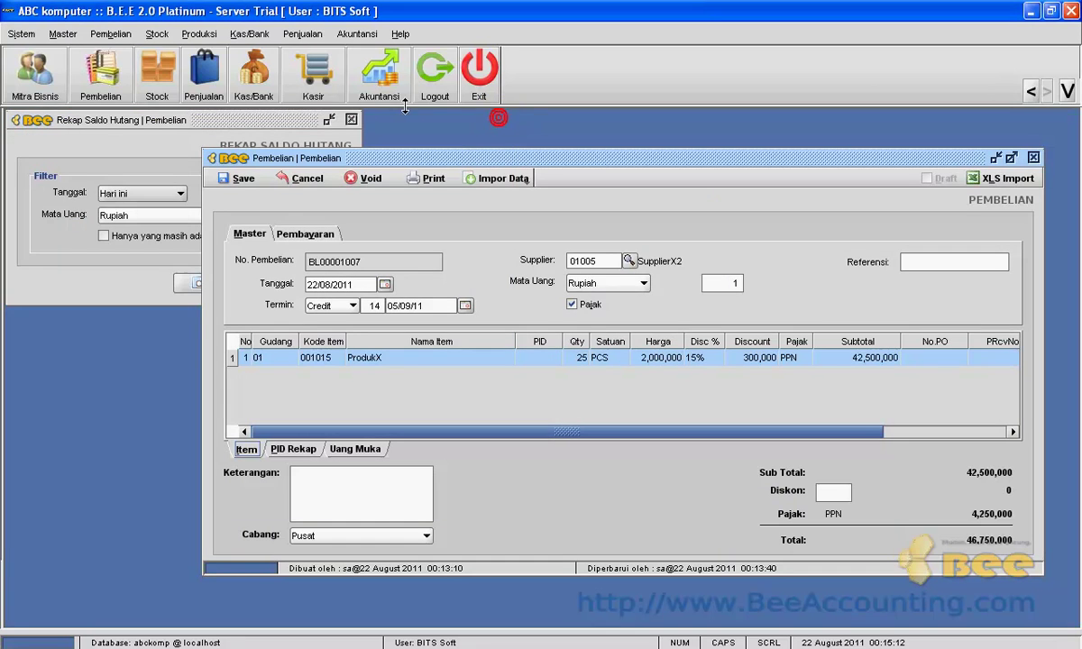
# Open the Lihat Kas list, widen its Keterangan column to check the Bank Garansi ProdukX balance, and close the Rekap Saldo Hutang window
pyautogui.click(252, 33)
pyautogui.click(287, 152)
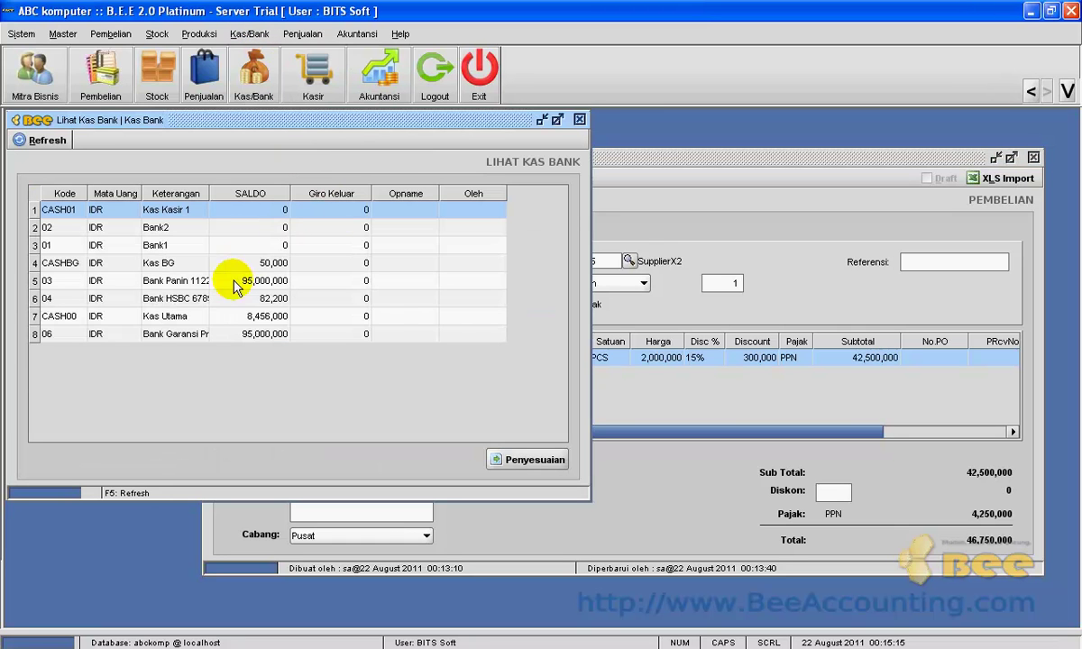
pyautogui.click(221, 315)
pyautogui.moveTo(207, 192); pyautogui.dragTo(318, 192)
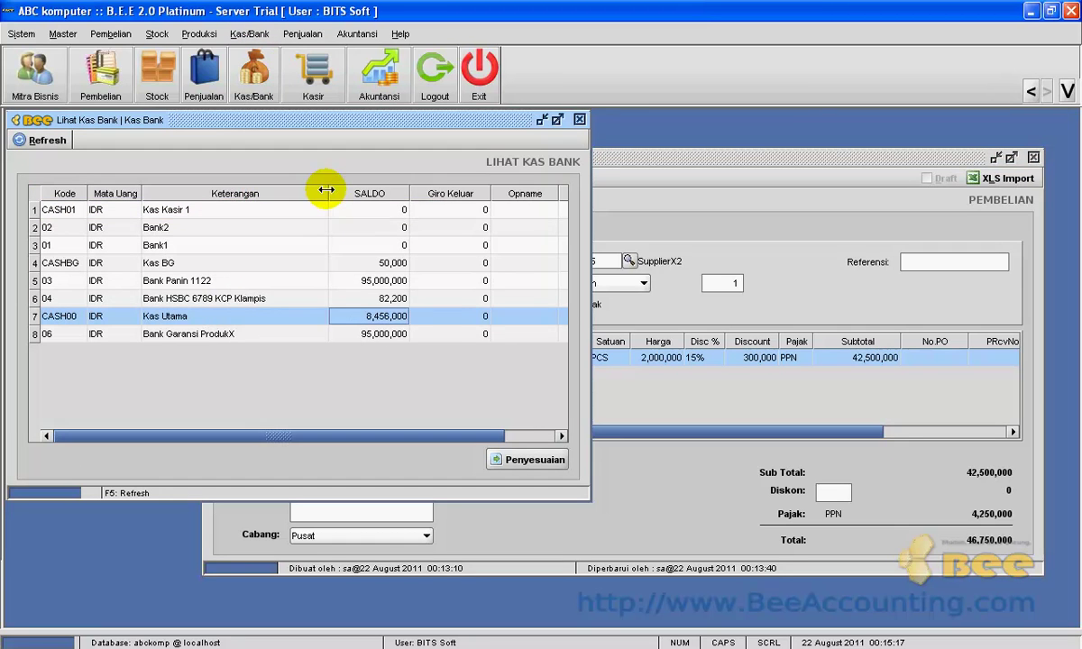
pyautogui.click(372, 334)
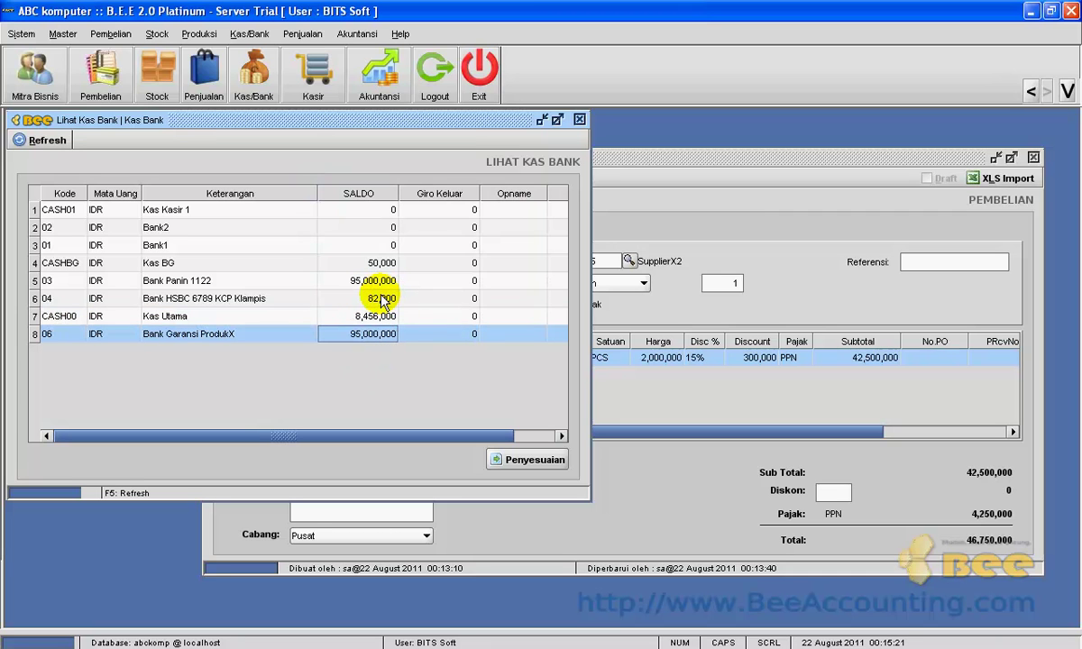
pyautogui.moveTo(454, 119); pyautogui.dragTo(472, 178)
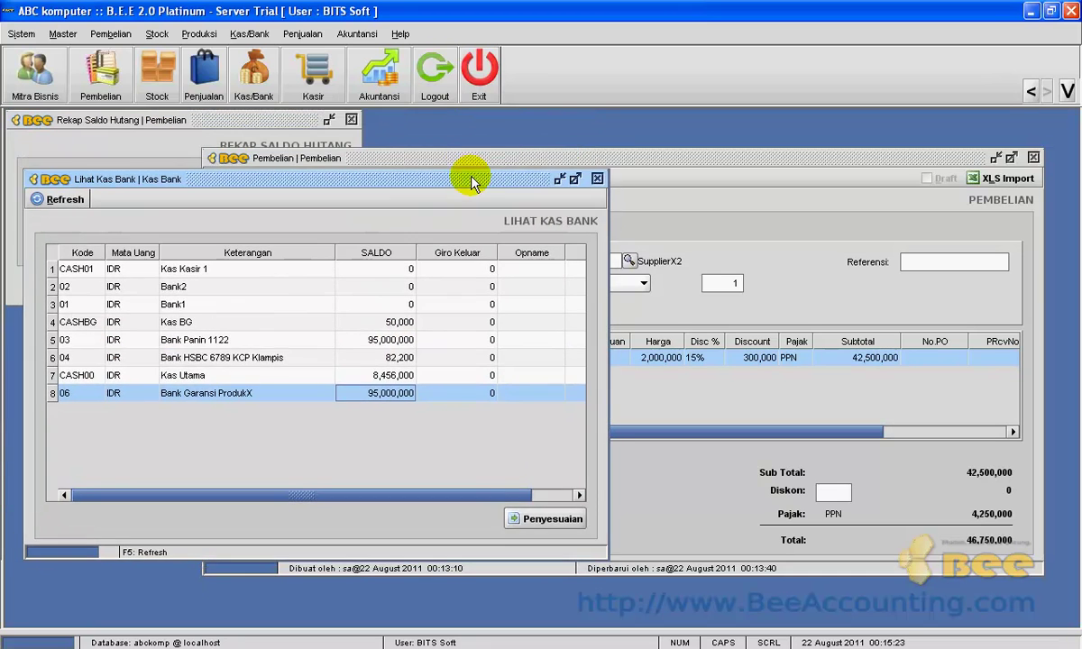
pyautogui.click(351, 120)
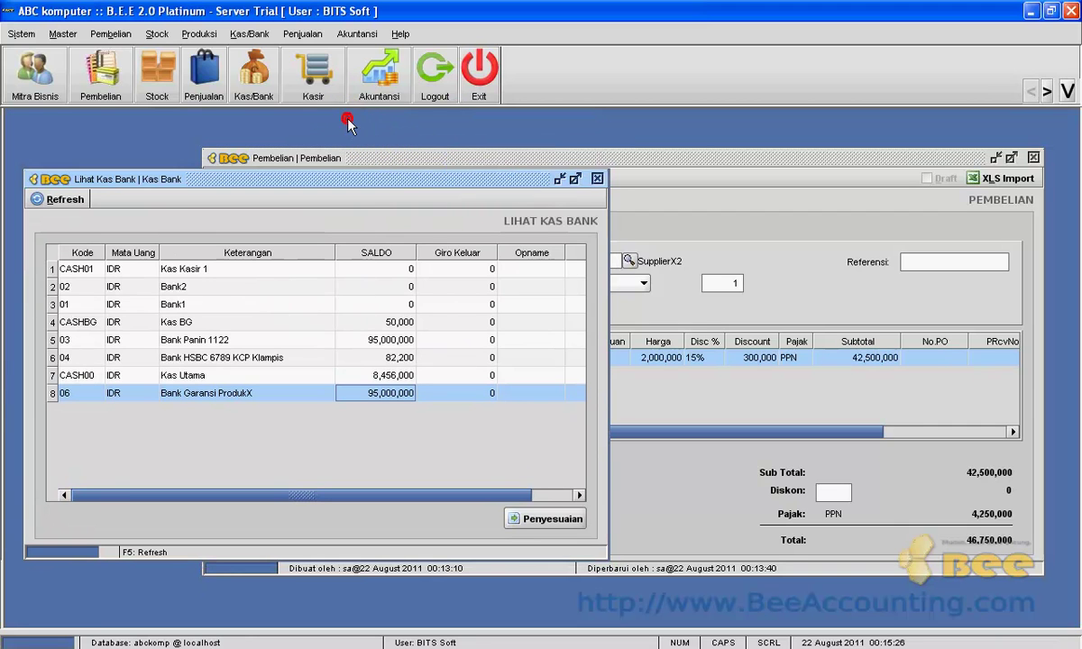
# Start a new Penyesuaian Kas for Bank Garansi ProdukX, view the account list, and keep account 810102 P/K Selisih Kas
pyautogui.click(249, 34)
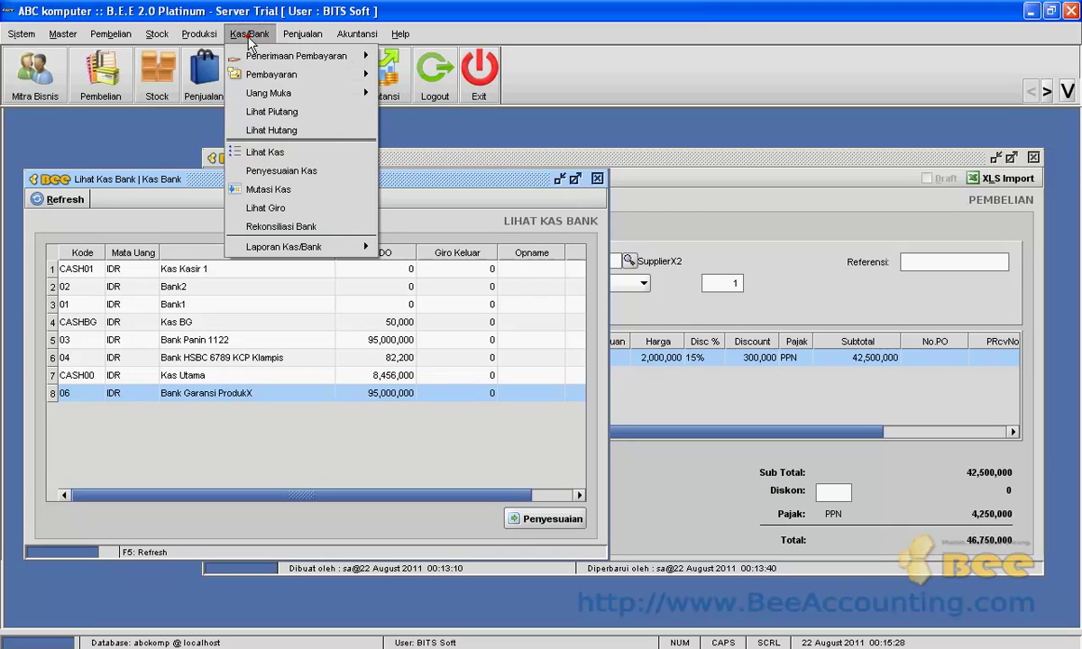
pyautogui.click(304, 178)
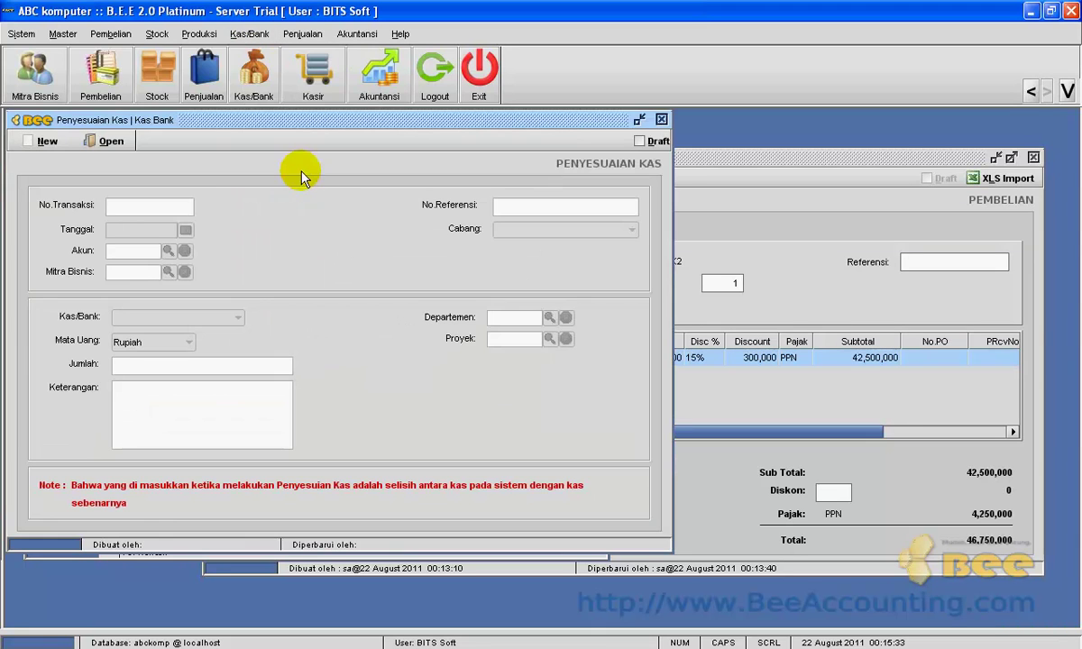
pyautogui.click(40, 141)
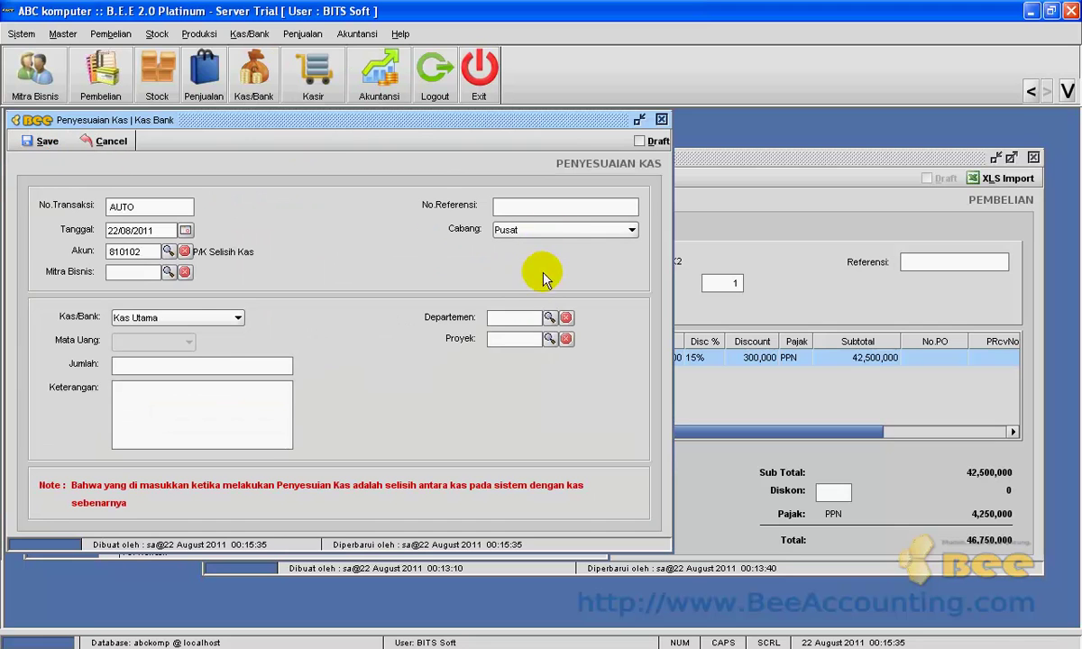
pyautogui.click(200, 317)
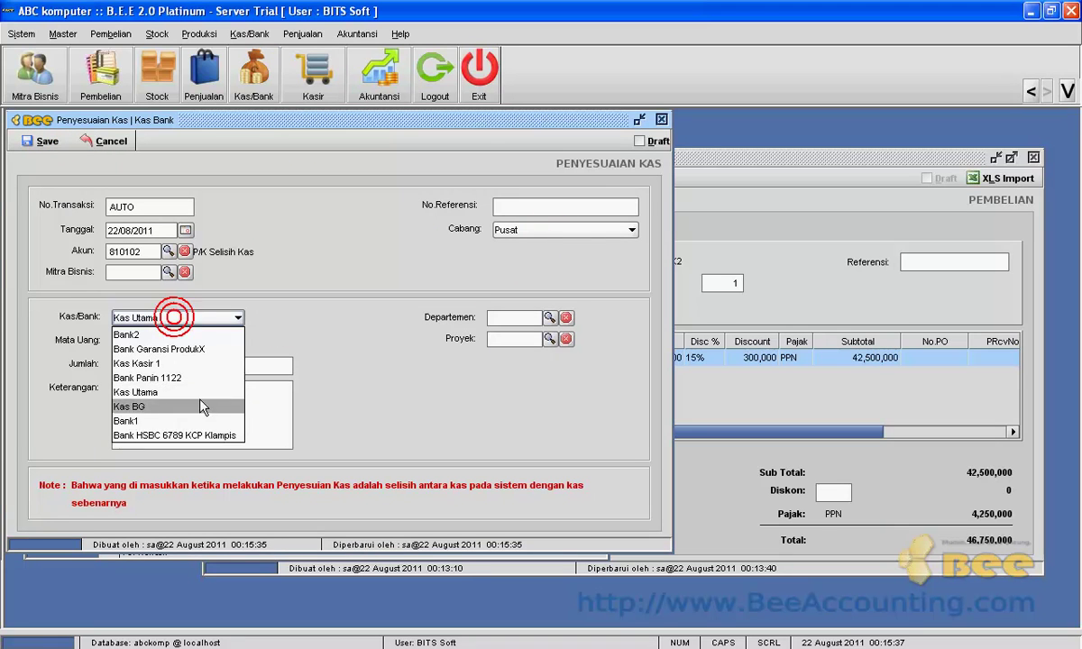
pyautogui.click(205, 350)
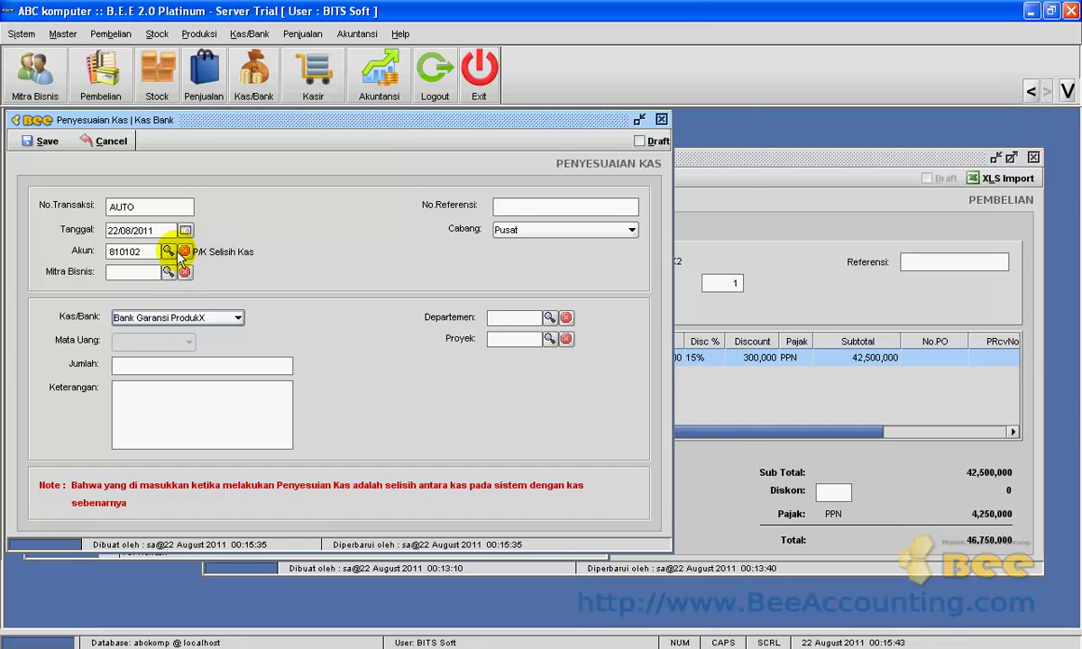
pyautogui.click(167, 251)
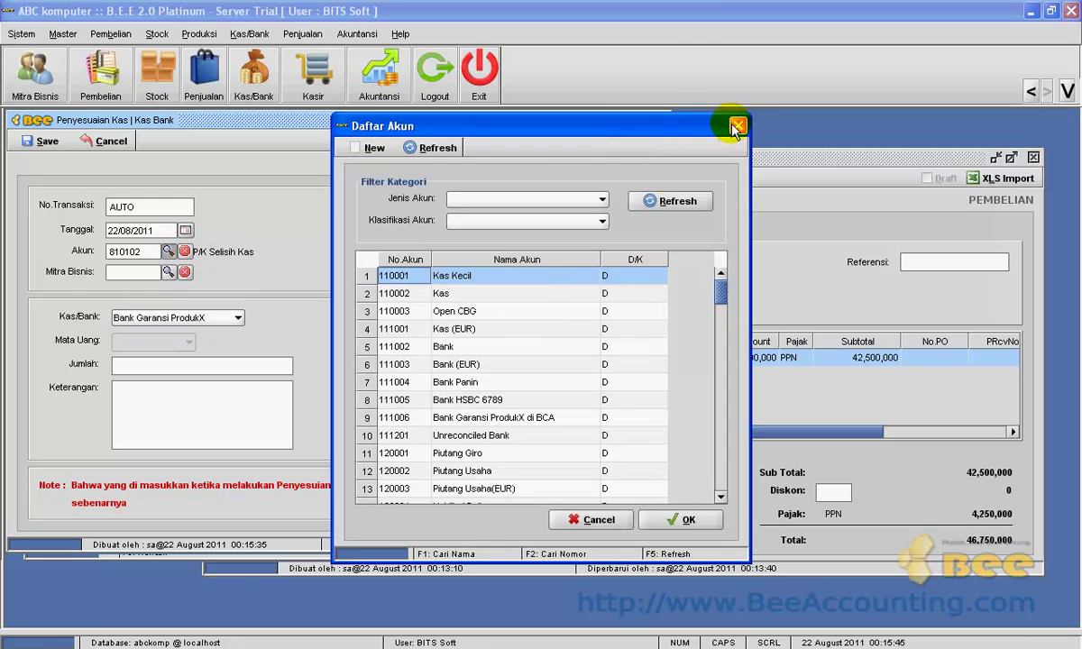
pyautogui.click(735, 126)
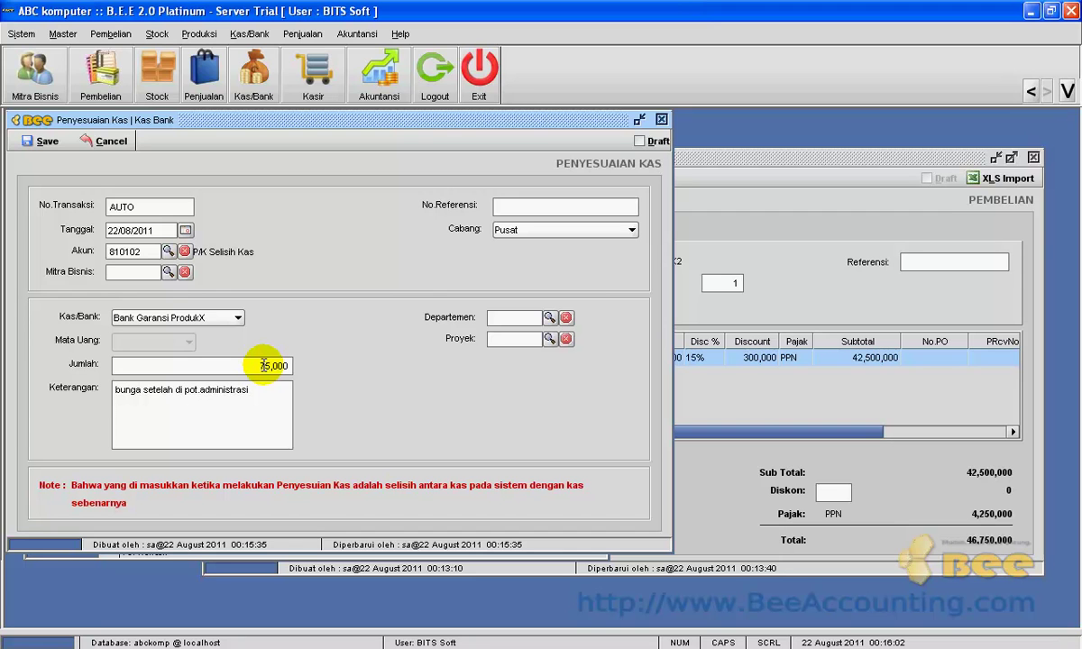
# Set the adjustment amount to 75,000 with the note "bunga setelah di pot.administrasi", save it, and close the form
pyautogui.click(42, 140)
pyautogui.click(539, 355)
pyautogui.click(661, 119)
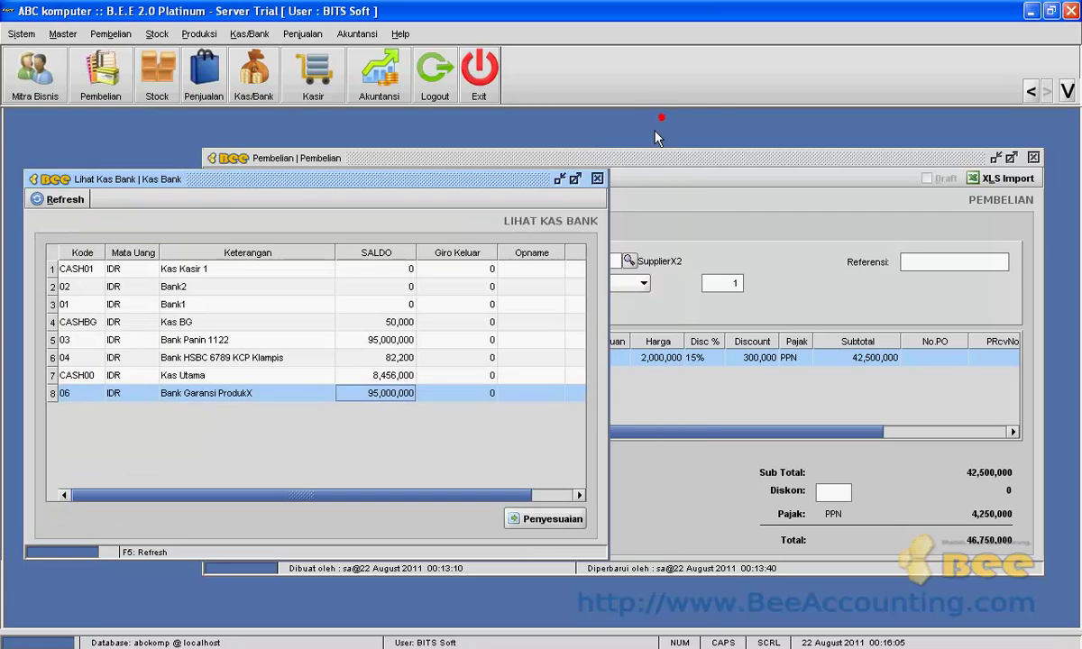
# Refresh the cash and bank list, check the Bank Garansi ProdukX balance, and close the list
pyautogui.click(63, 199)
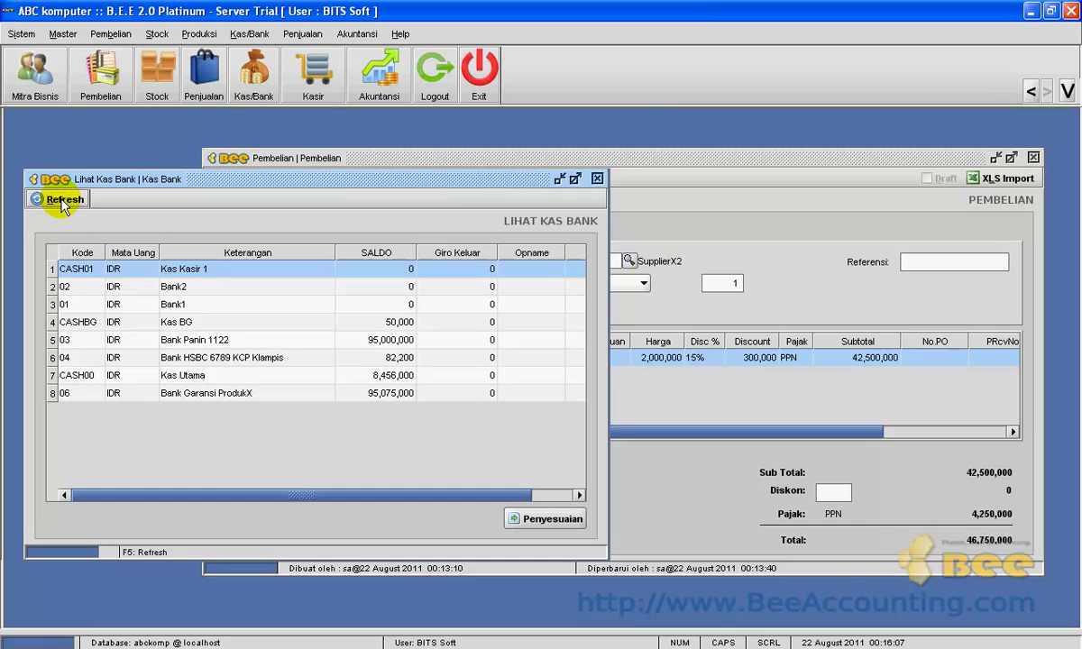
pyautogui.click(401, 393)
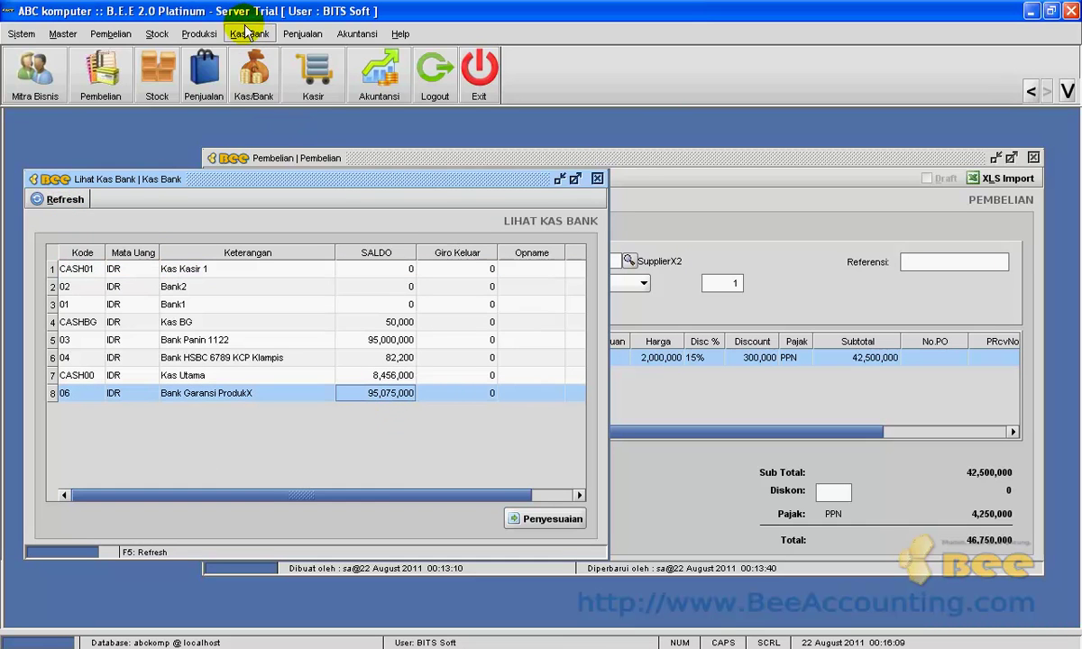
pyautogui.click(596, 180)
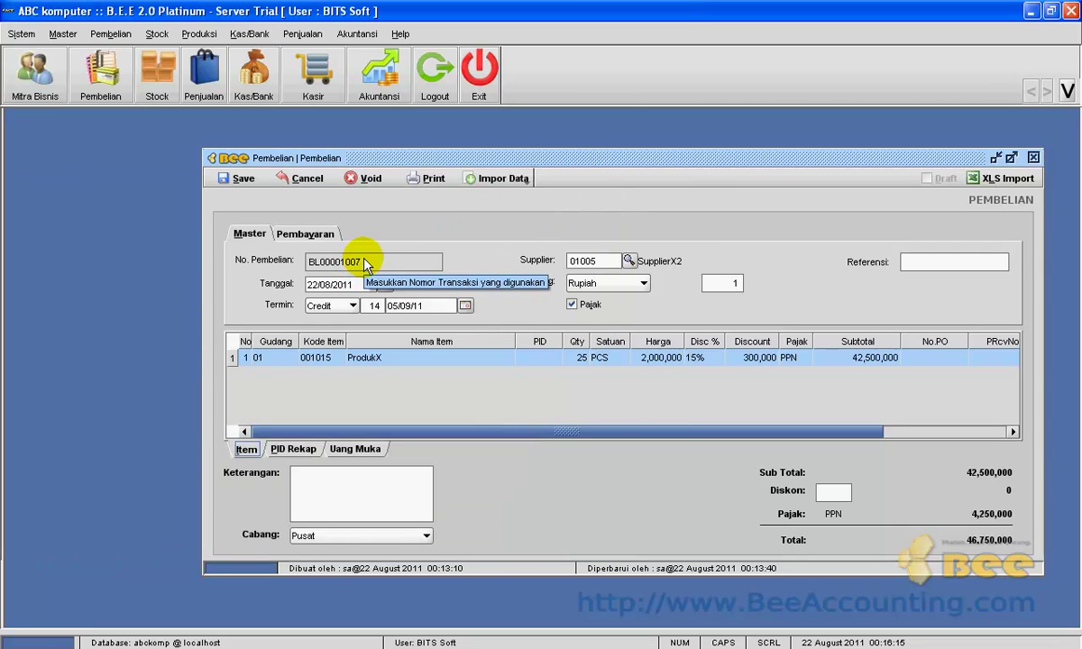
# Preview the Statement Hutang report for SupplierX in Rupiah for the Pusat branch, and close the preview
pyautogui.click(106, 34)
pyautogui.moveTo(194, 300)
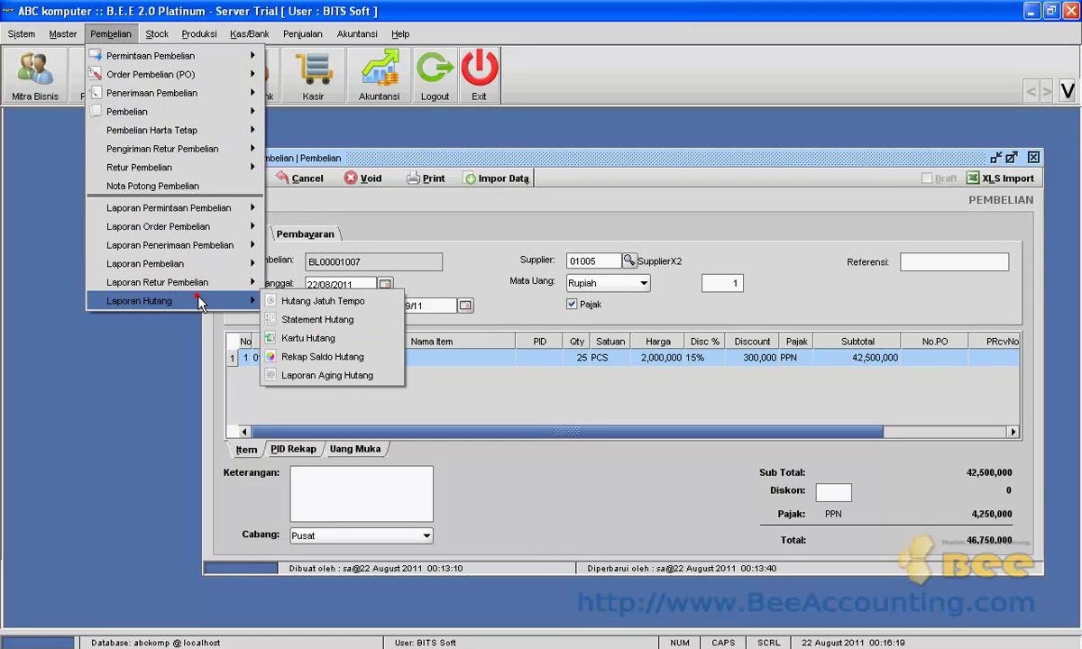
pyautogui.click(340, 320)
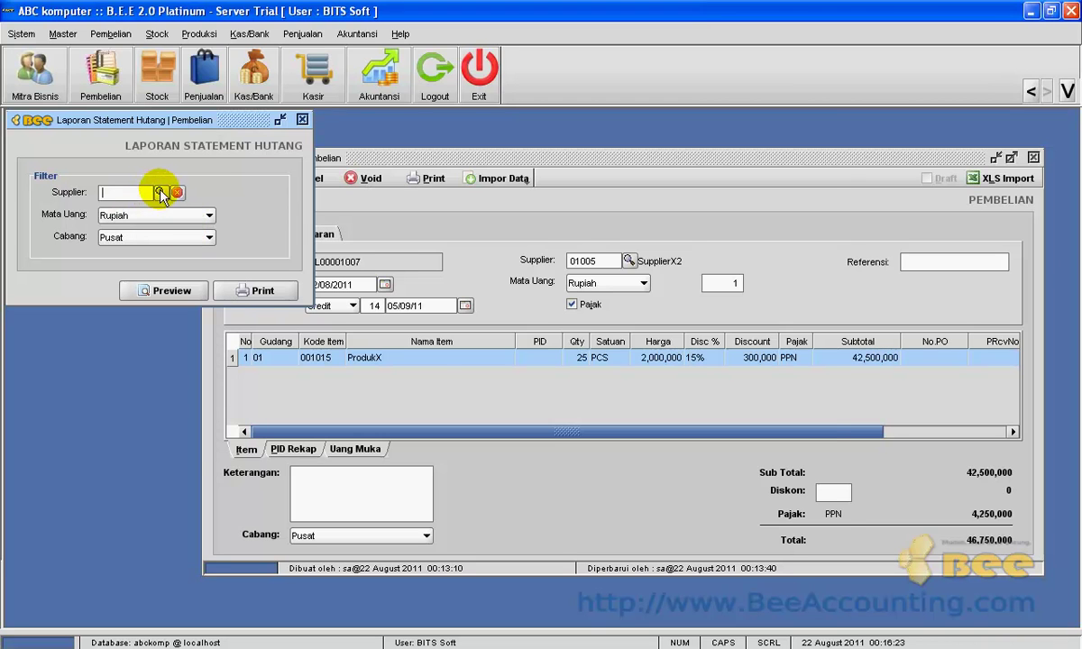
pyautogui.click(160, 193)
pyautogui.doubleClick(411, 436)
pyautogui.click(177, 293)
pyautogui.click(502, 335)
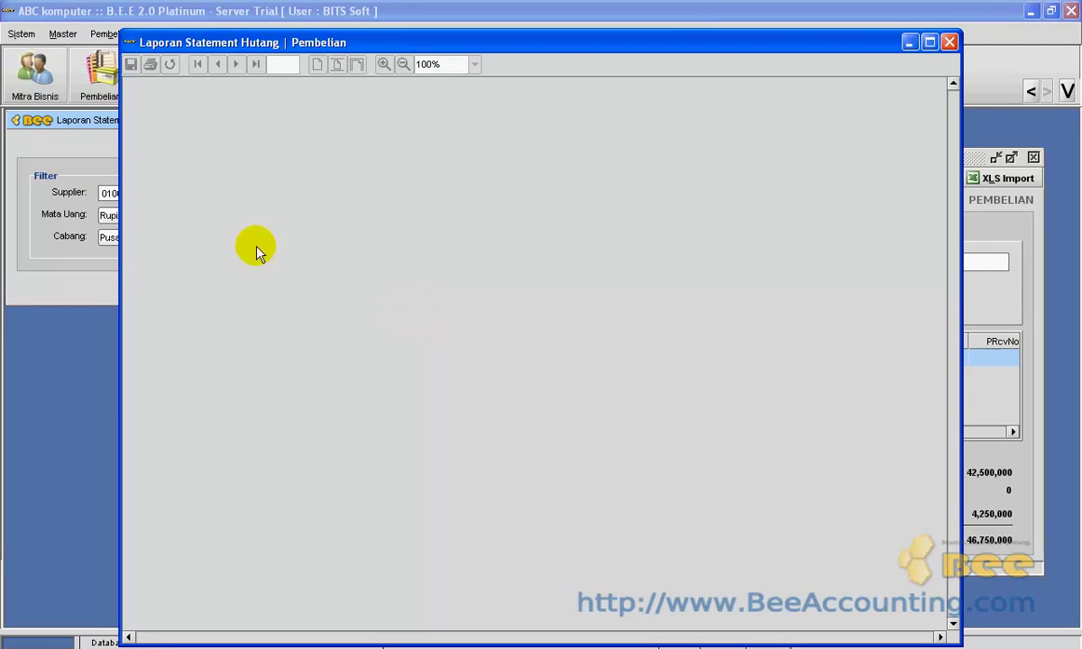
pyautogui.click(950, 42)
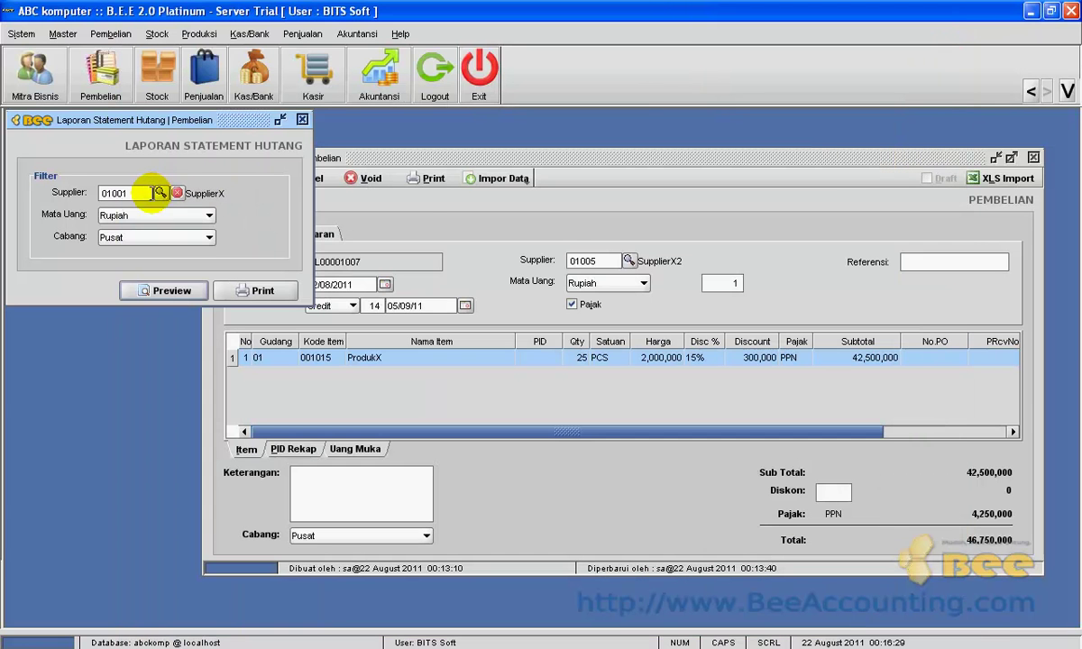
# Change the Statement Hutang supplier to SupplierX2 and preview the report to check the outstanding debt
pyautogui.click(159, 193)
pyautogui.click(380, 335)
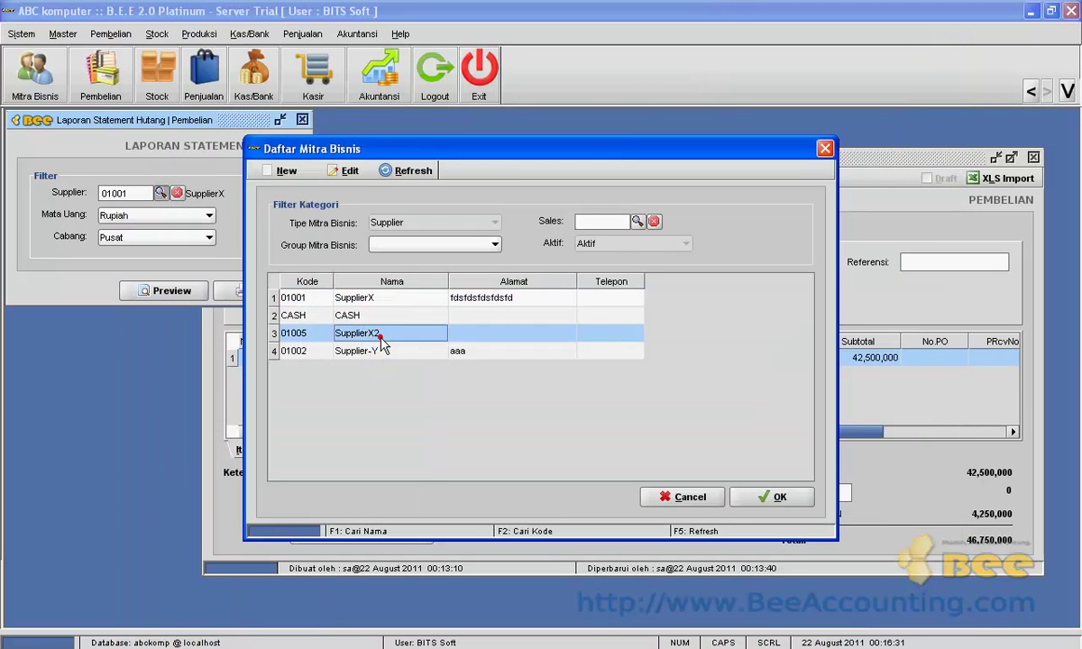
pyautogui.doubleClick(380, 336)
pyautogui.click(180, 292)
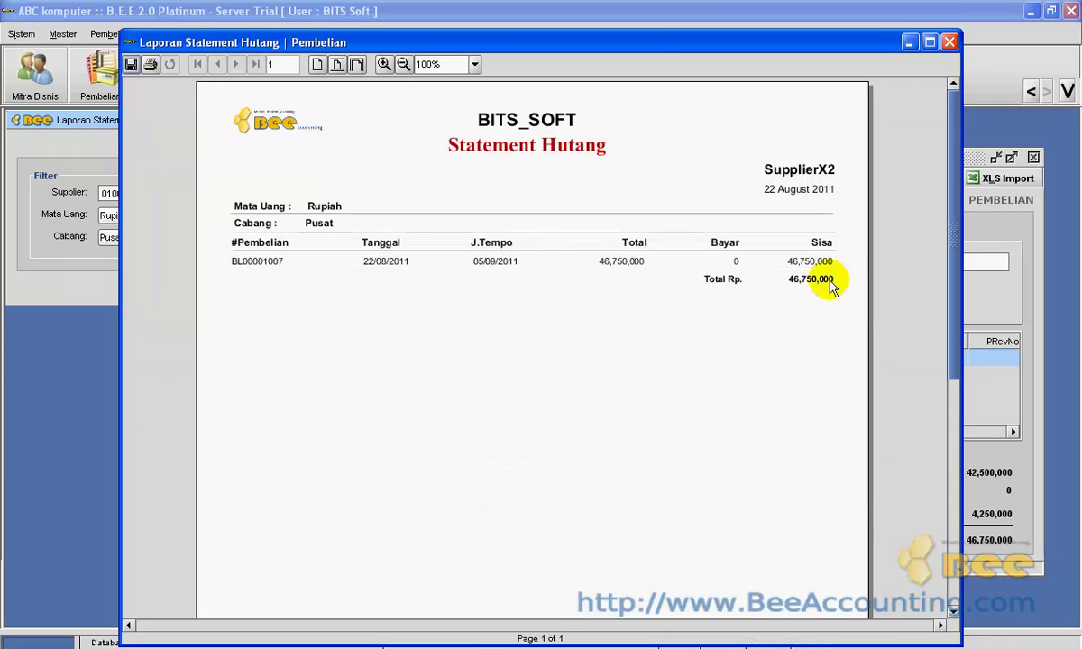
# Close the Statement Hutang preview, the SupplierX2 purchase form after checking its credit term, and the report filter form
pyautogui.click(950, 42)
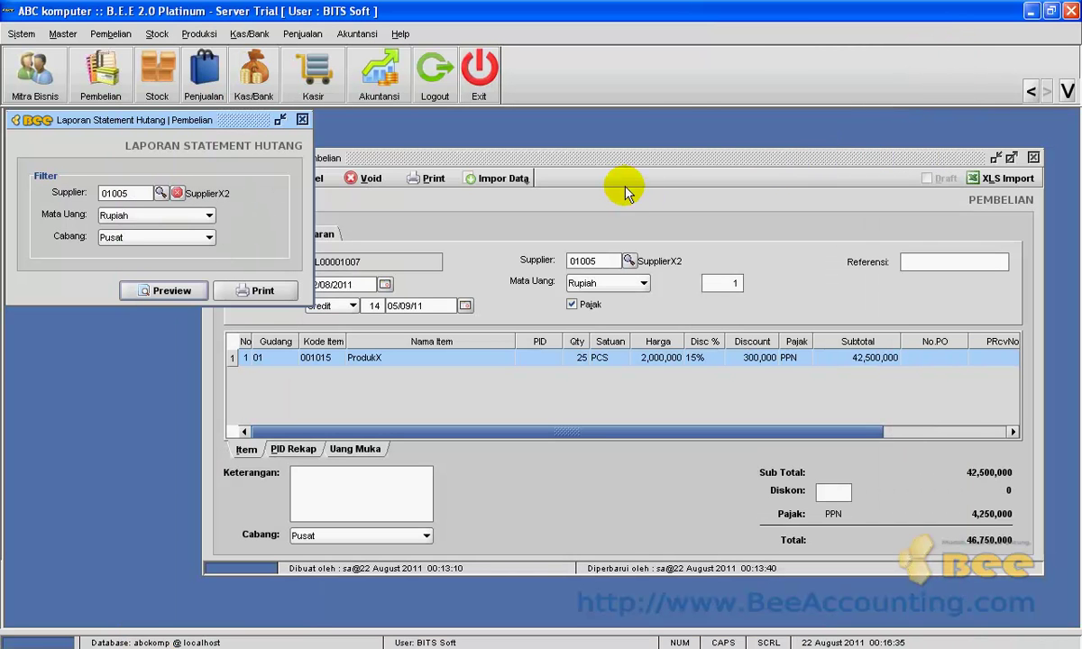
pyautogui.click(451, 217)
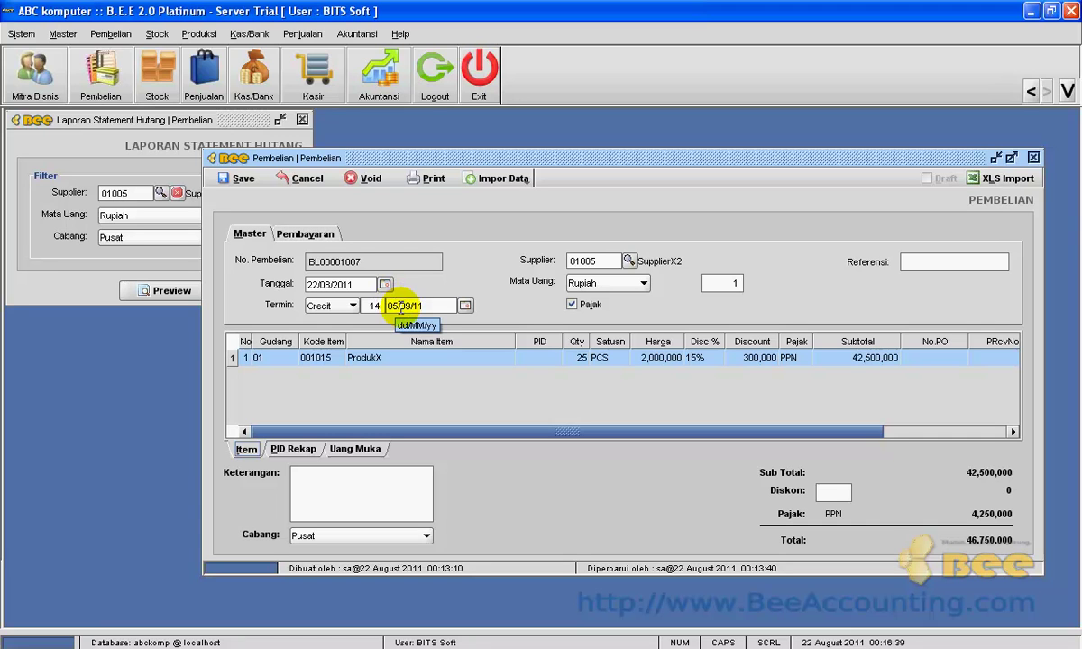
pyautogui.click(1034, 159)
pyautogui.click(548, 359)
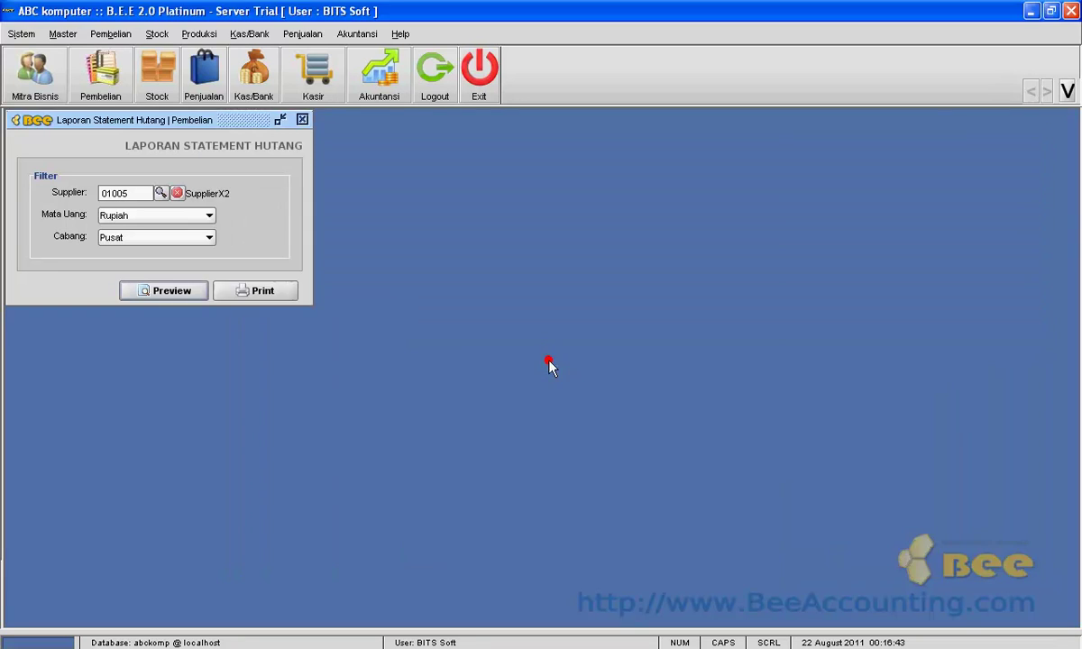
pyautogui.click(301, 119)
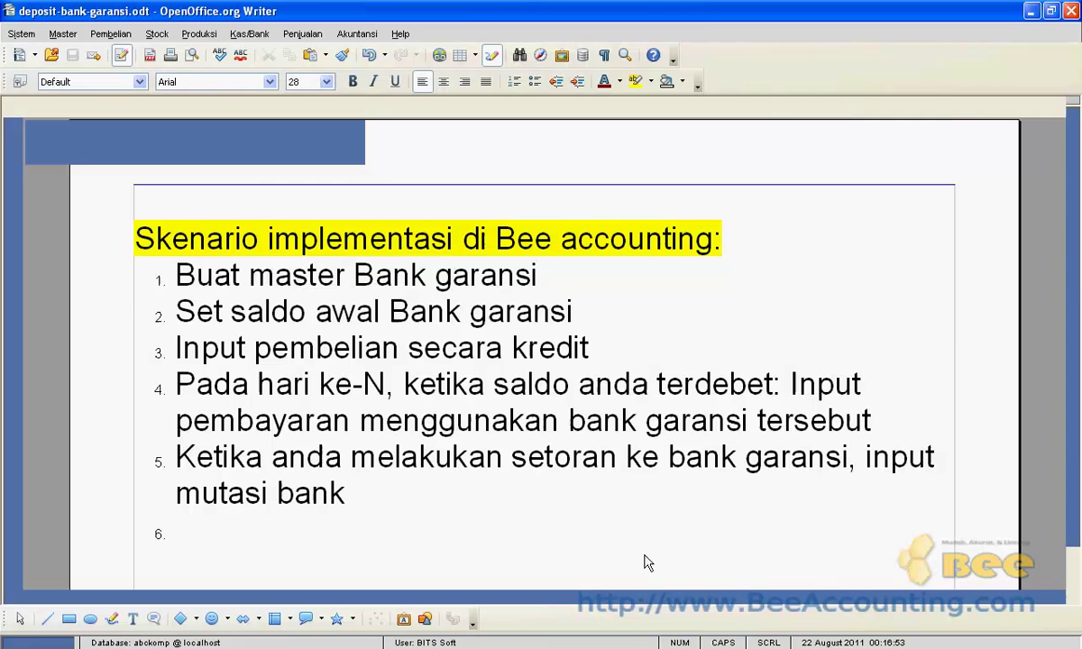
# Switch to the deposit-bank-garansi.odt document in OpenOffice Writer and review step 4 about paying with the bank guarantee
pyautogui.click(649, 648)
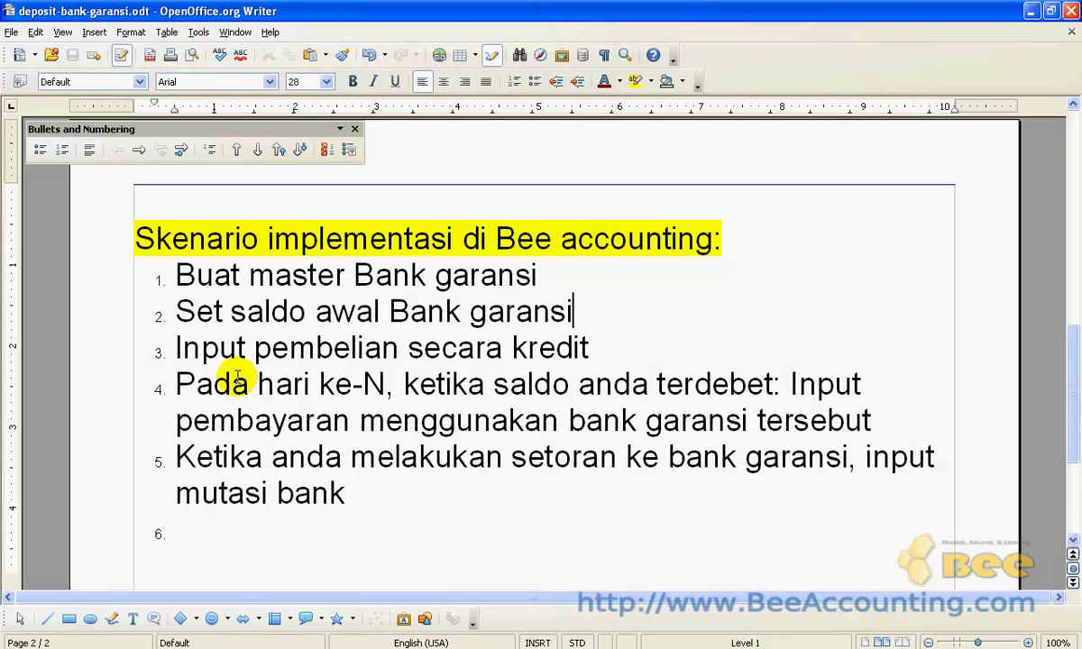
pyautogui.moveTo(232, 383); pyautogui.dragTo(437, 383)
pyautogui.click(529, 383)
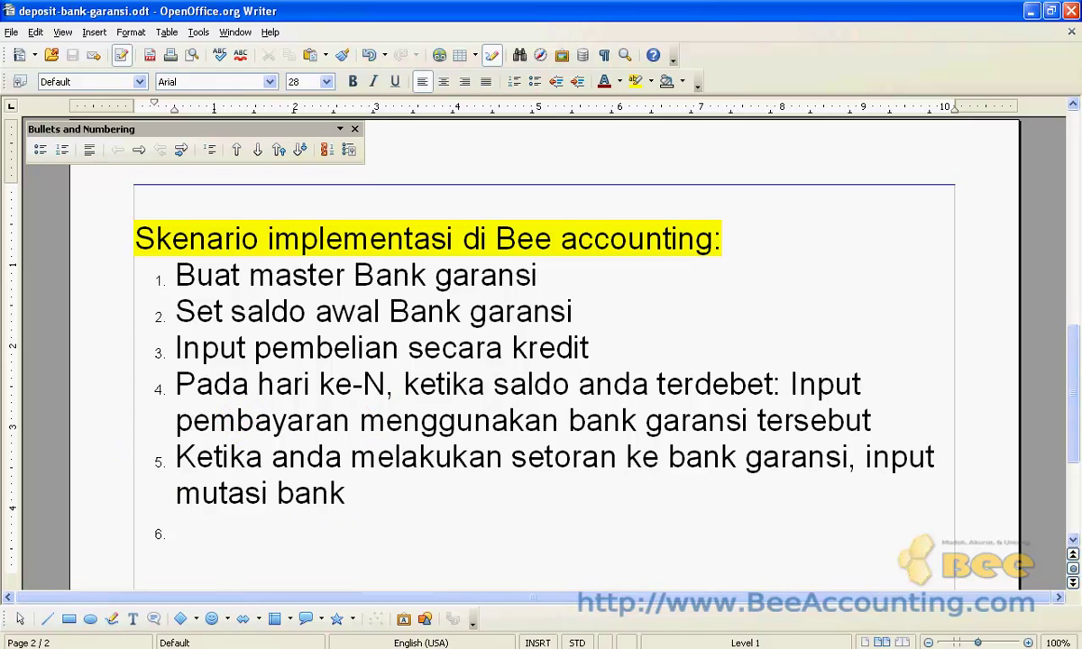
# Switch back to the B.E.E accounting program and create a new Pembayaran entry with SupplierX2 as the supplier
pyautogui.click(469, 645)
pyautogui.click(250, 33)
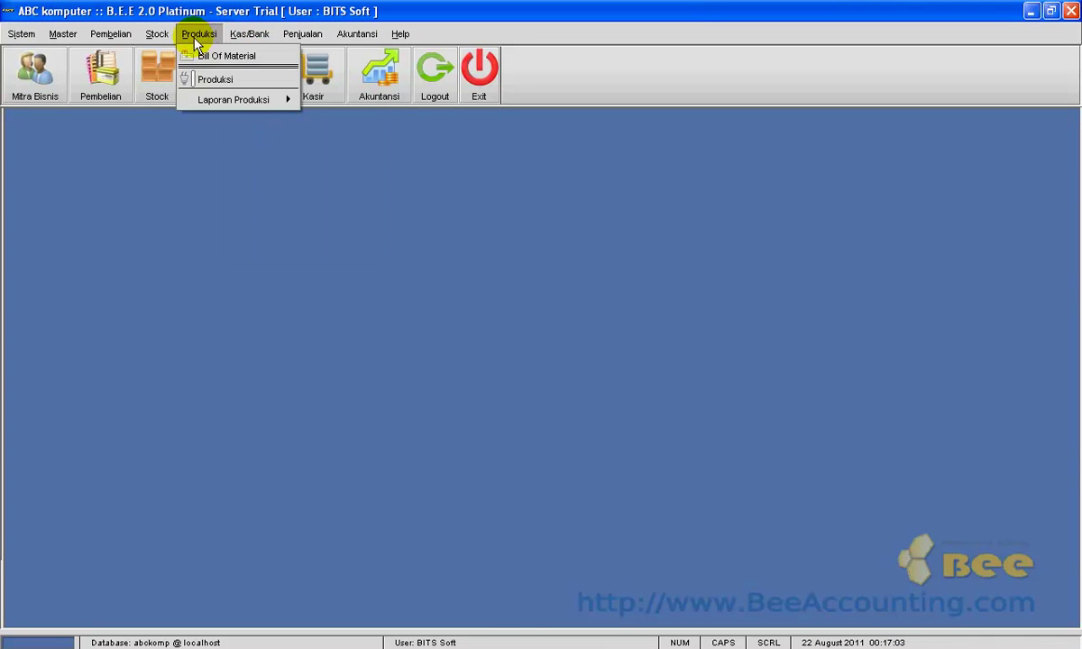
pyautogui.moveTo(157, 36)
pyautogui.moveTo(250, 33)
pyautogui.click(273, 76)
pyautogui.click(431, 93)
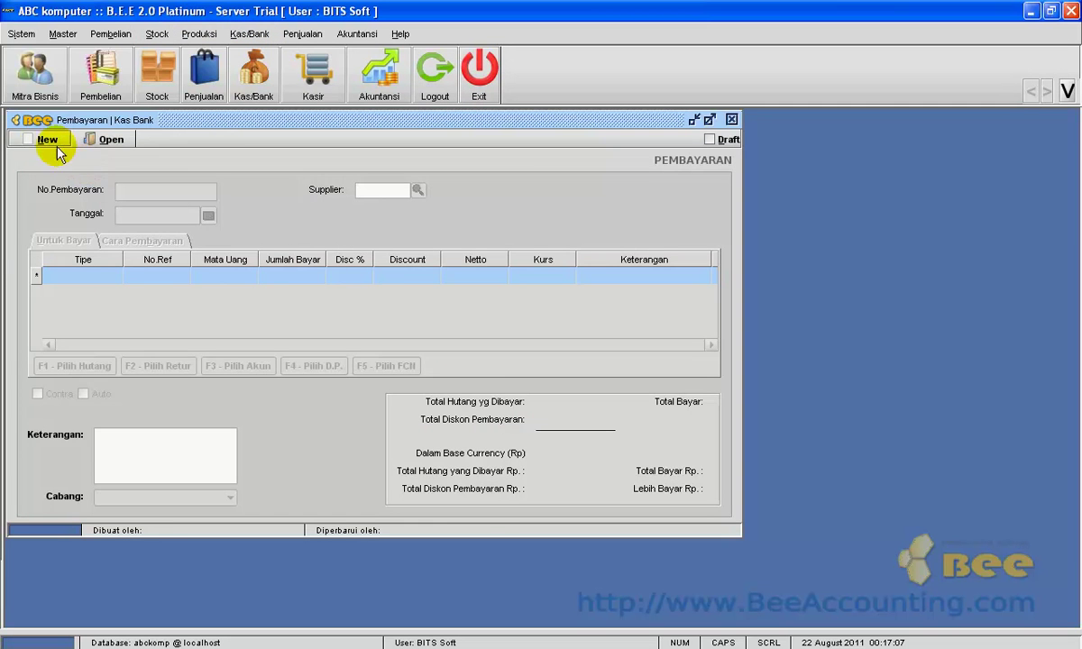
pyautogui.click(43, 142)
pyautogui.click(417, 190)
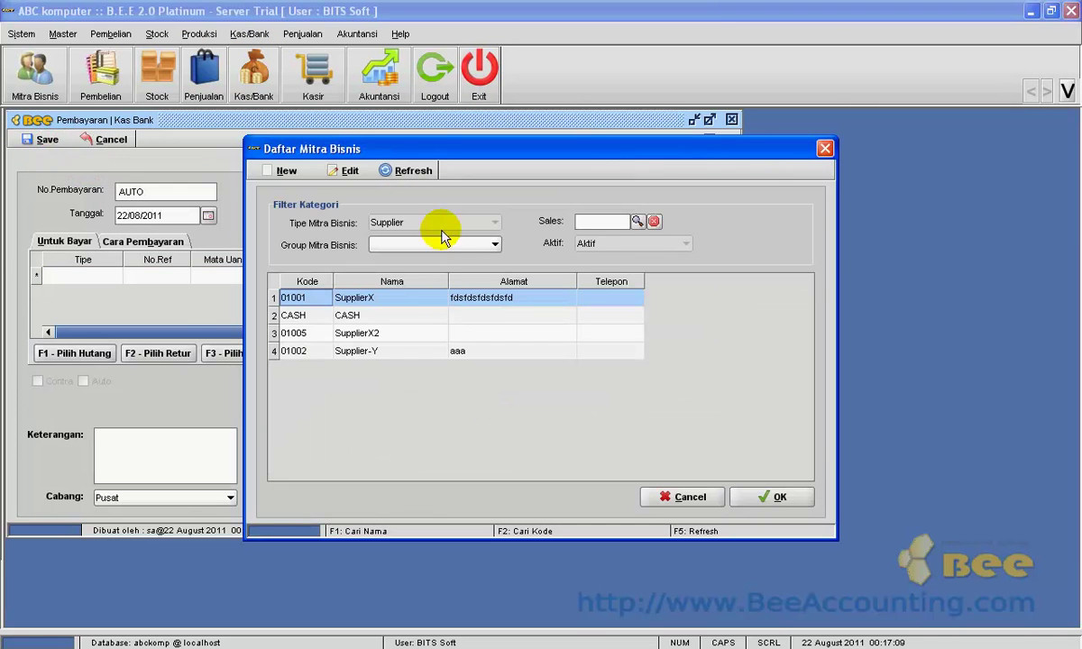
pyautogui.doubleClick(400, 343)
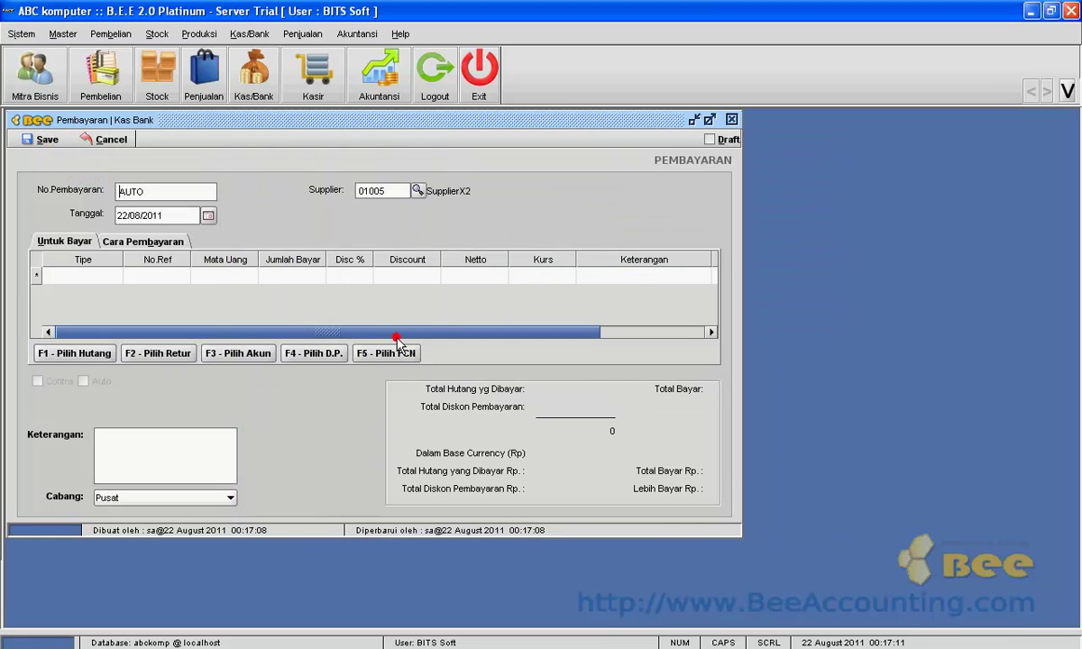
# Add SupplierX2's outstanding purchase invoice to the debts covered by the payment
pyautogui.click(133, 275)
pyautogui.click(102, 355)
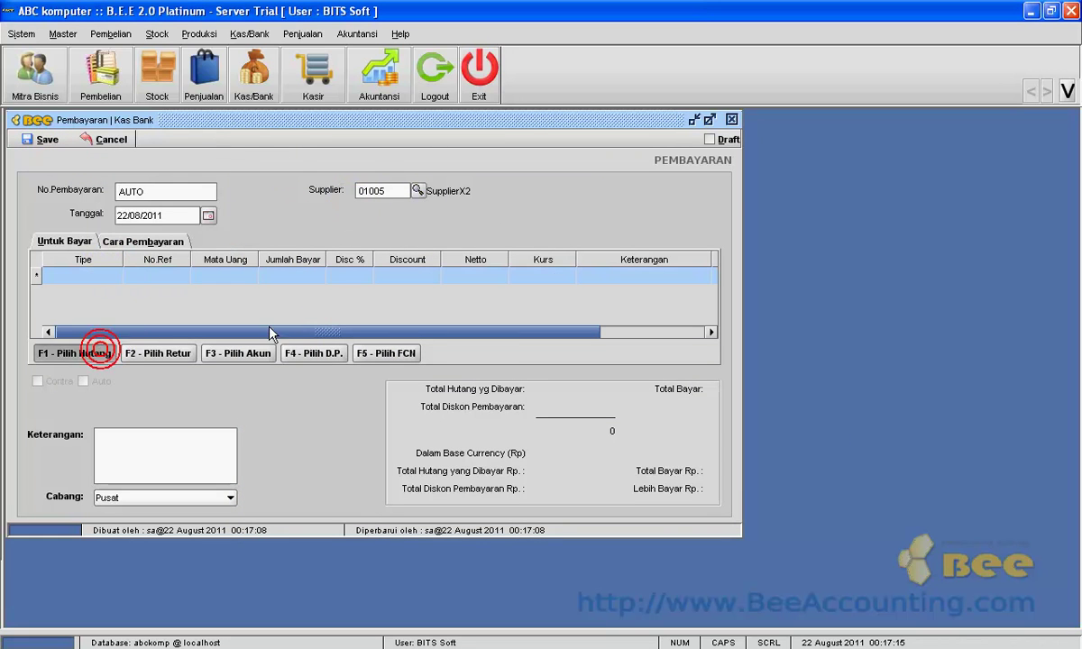
pyautogui.doubleClick(326, 316)
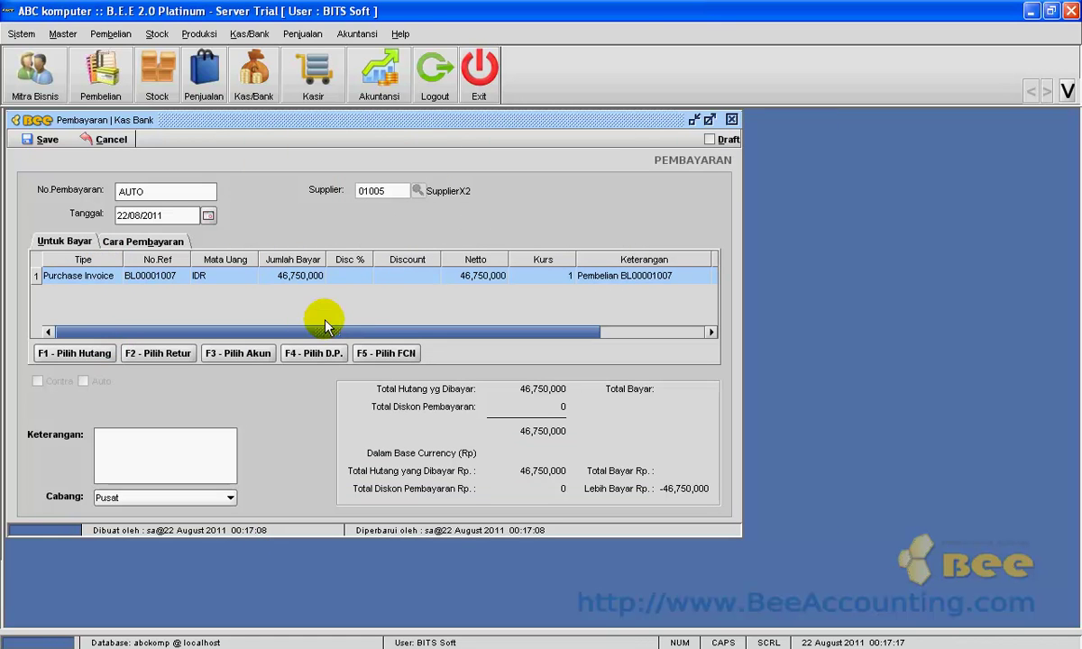
pyautogui.click(267, 282)
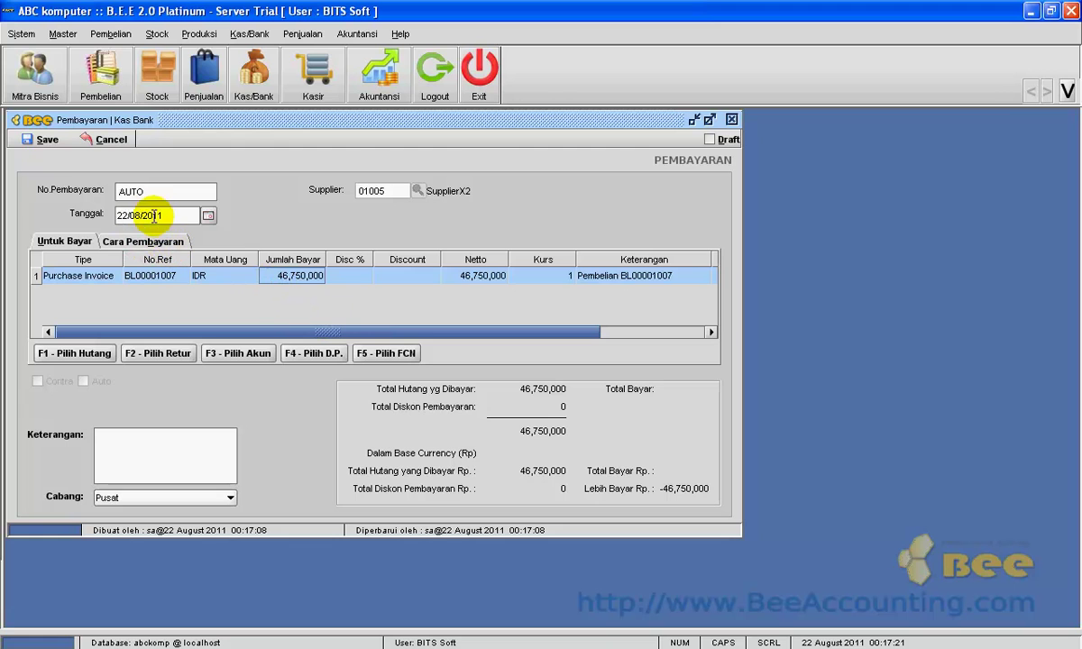
# Add a Transfer Bank payment method from Bank Garansi ProdukX for 46,750,000 with the note "potong deposit"
pyautogui.click(159, 244)
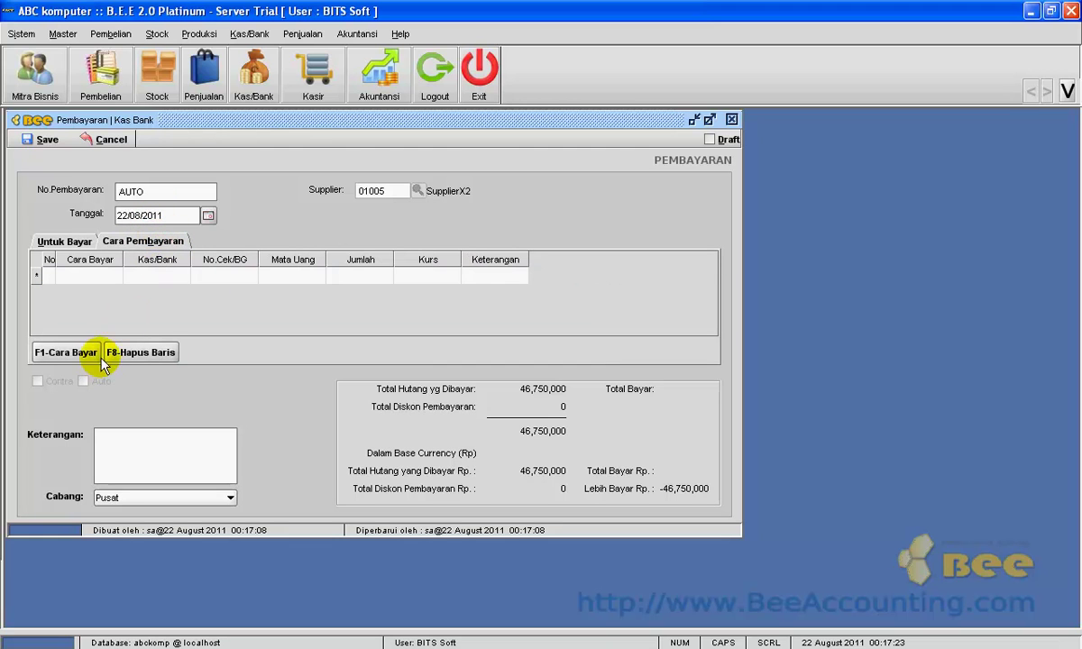
pyautogui.press('F1')
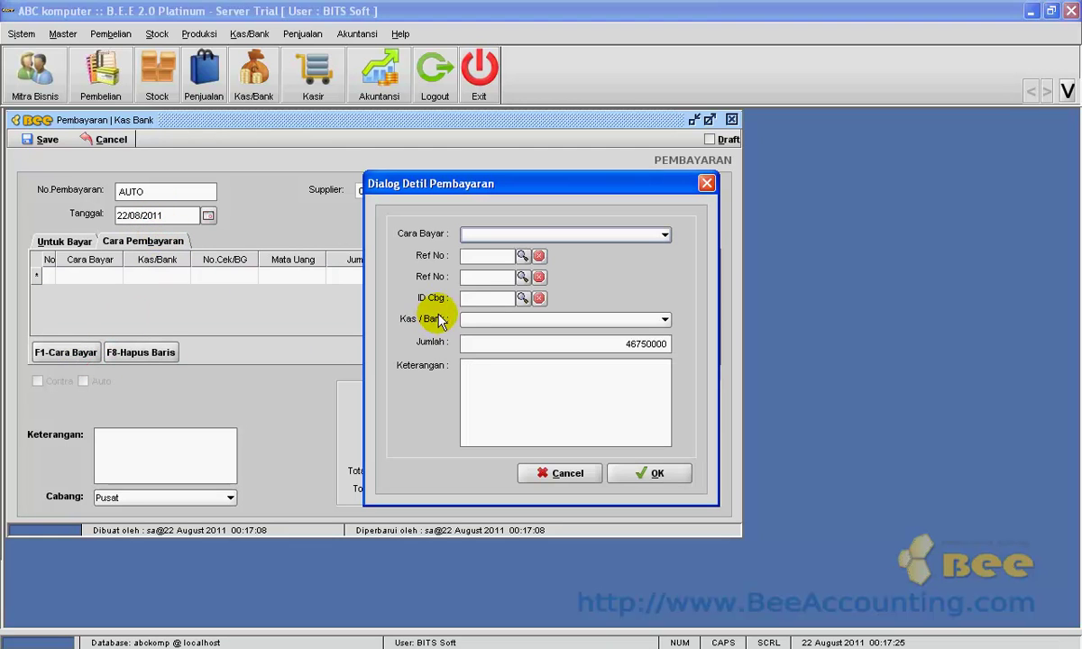
pyautogui.click(536, 234)
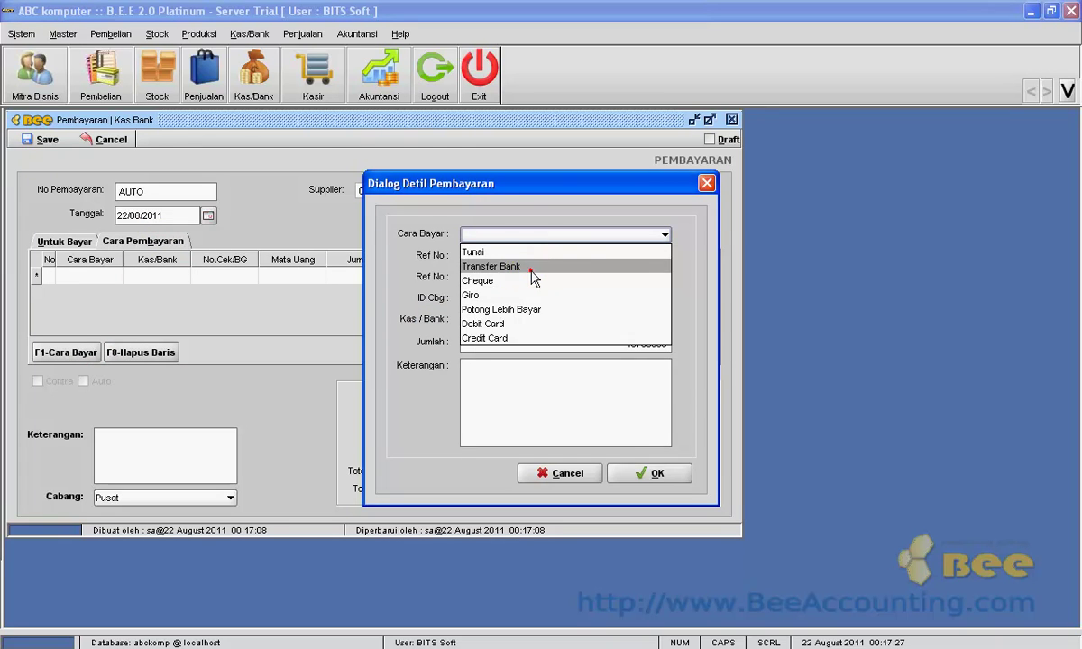
pyautogui.click(532, 267)
pyautogui.click(557, 256)
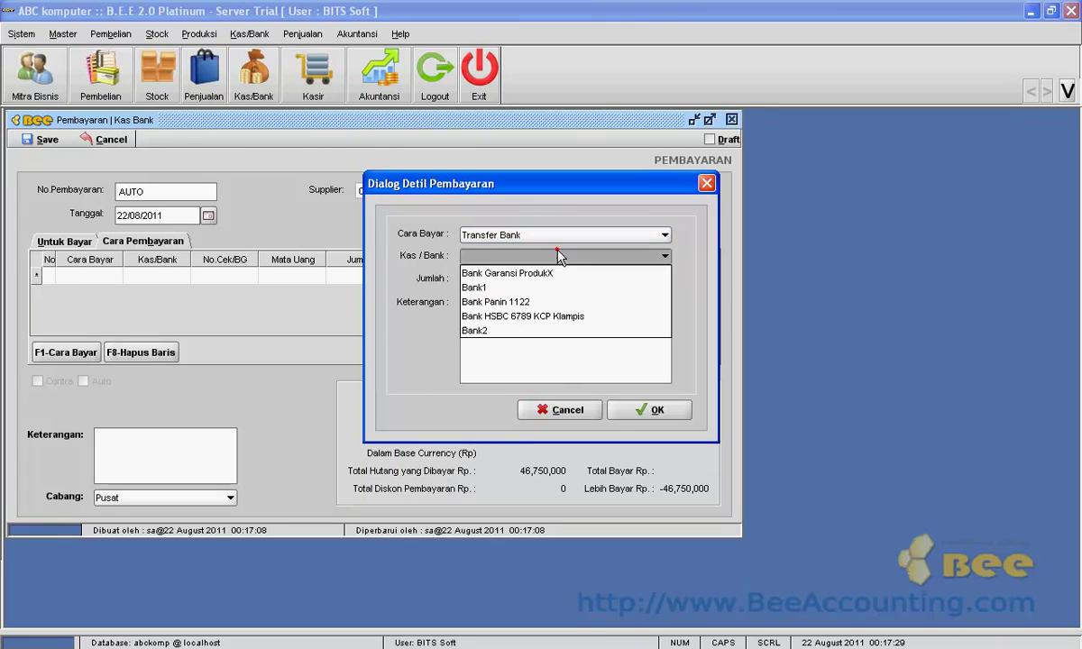
pyautogui.click(547, 271)
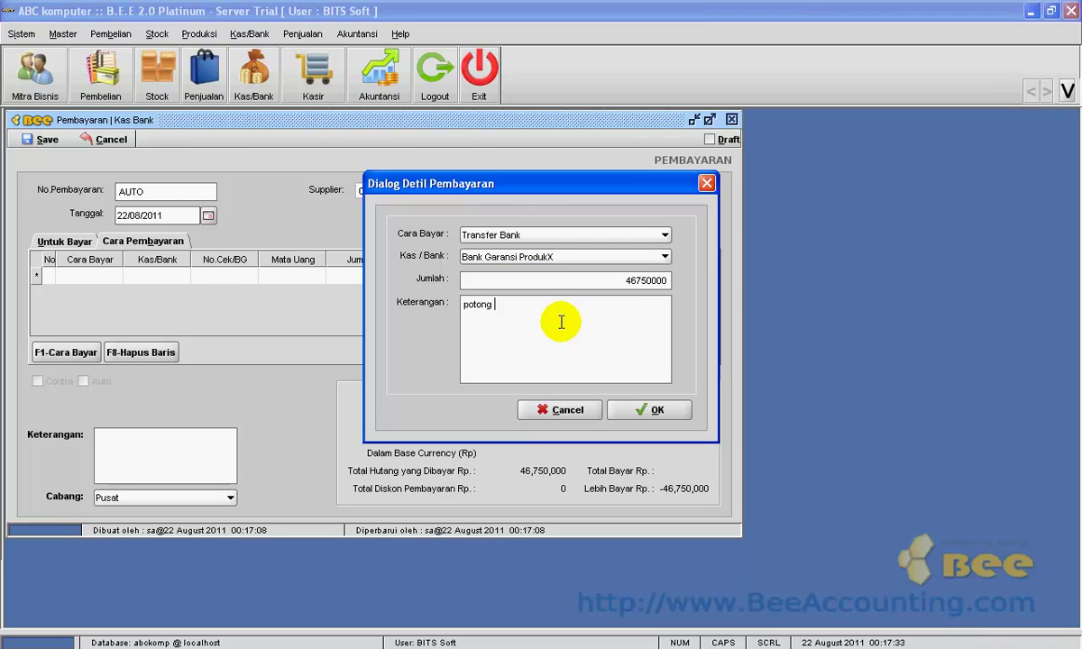
pyautogui.click(636, 407)
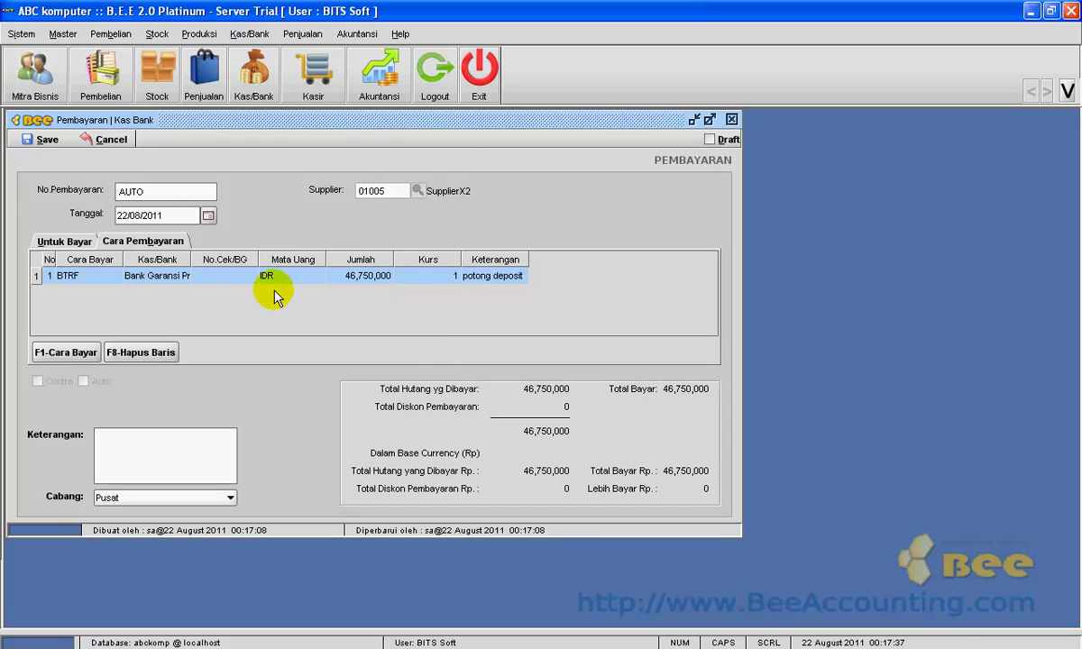
# Save the SupplierX2 payment and close the payment form
pyautogui.click(56, 140)
pyautogui.click(551, 352)
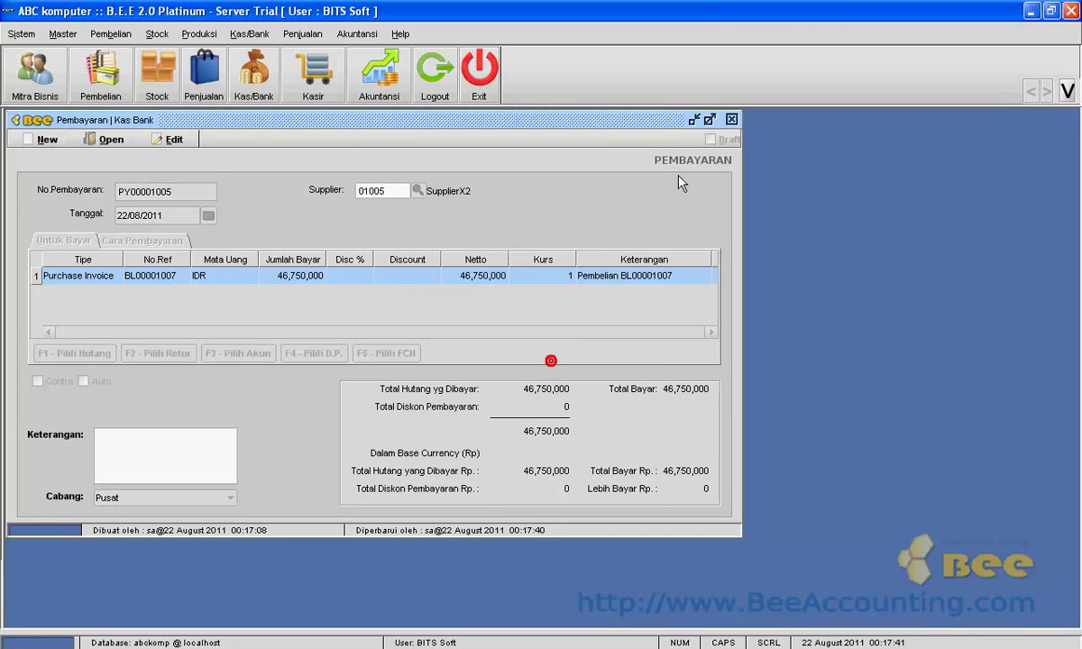
pyautogui.click(732, 120)
# Open the Lihat Kas Bank list, widen the Keterangan column, and check the Bank Garansi ProdukX balance
pyautogui.click(246, 34)
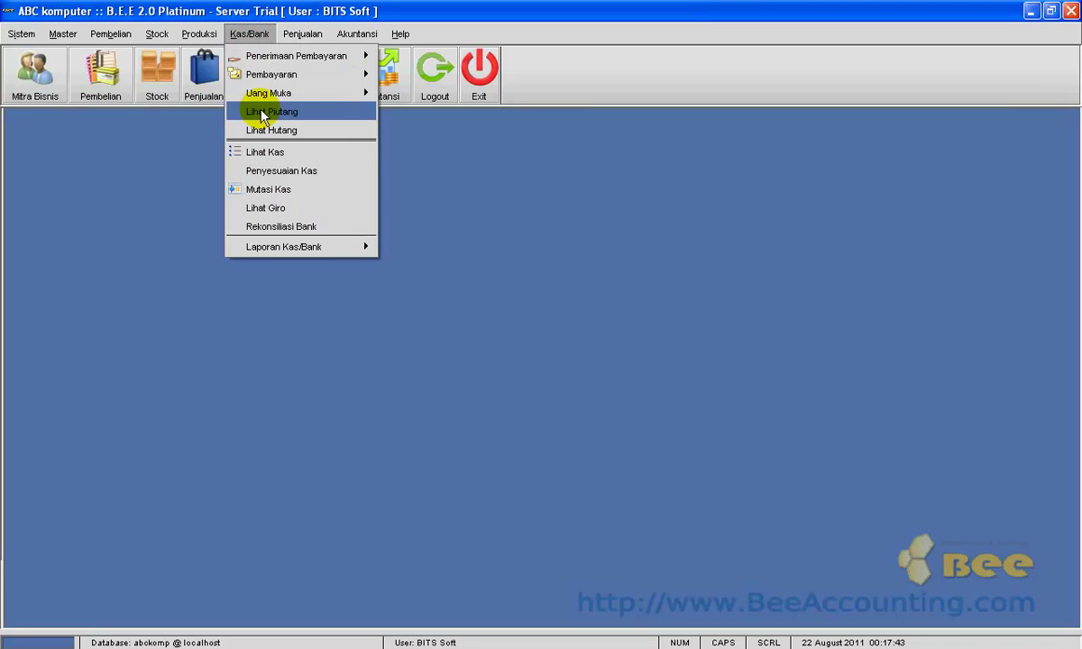
pyautogui.click(279, 159)
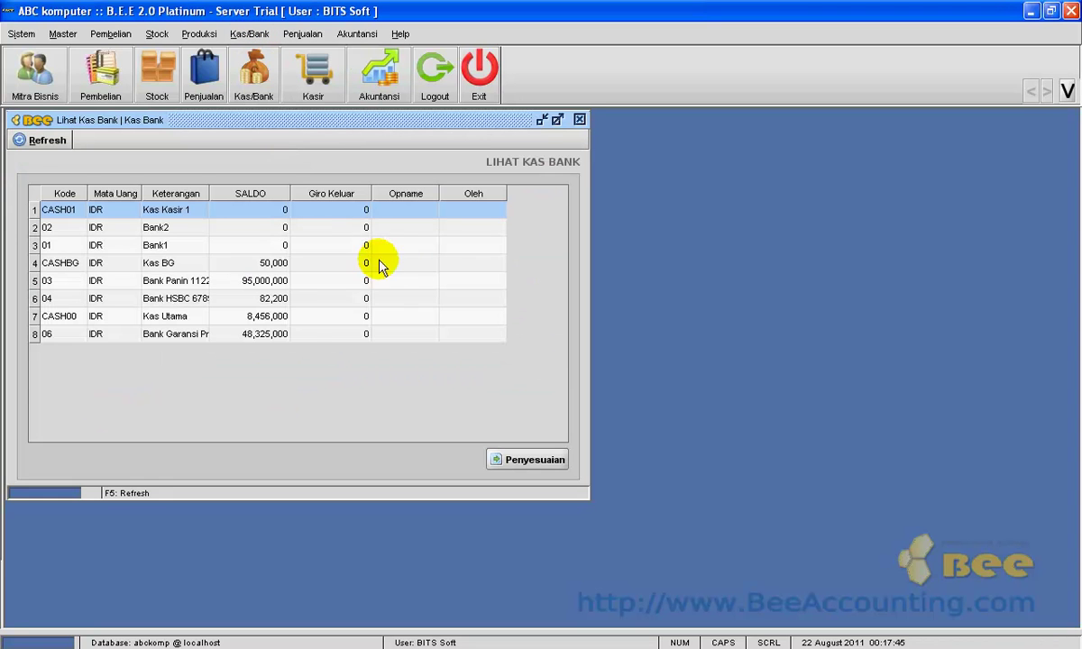
pyautogui.moveTo(183, 129); pyautogui.dragTo(349, 149)
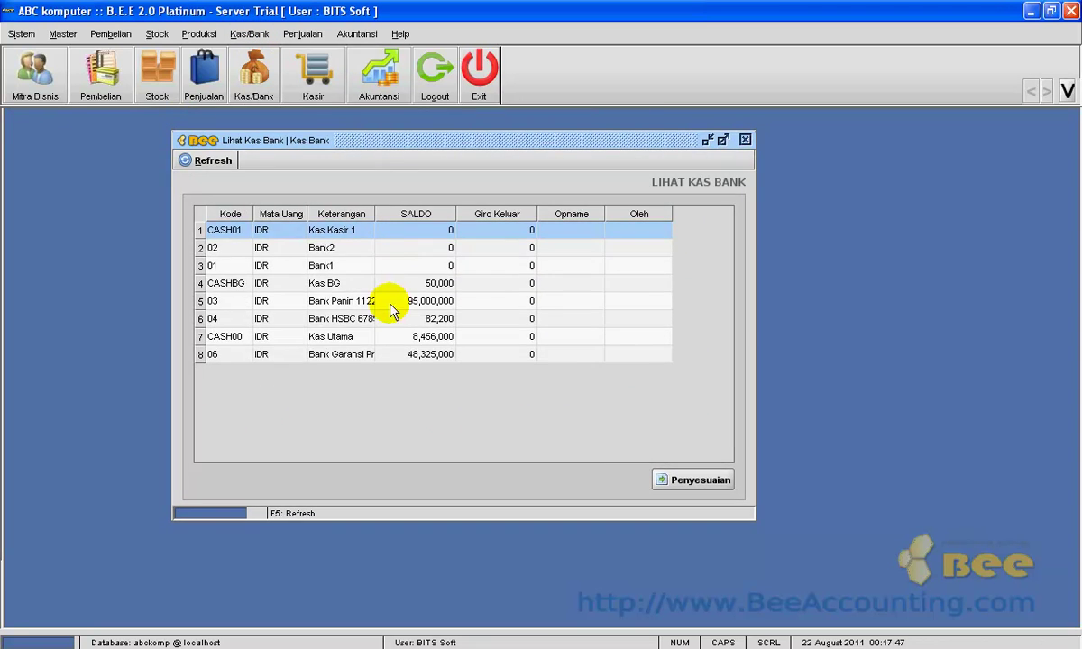
pyautogui.moveTo(376, 211); pyautogui.dragTo(456, 211)
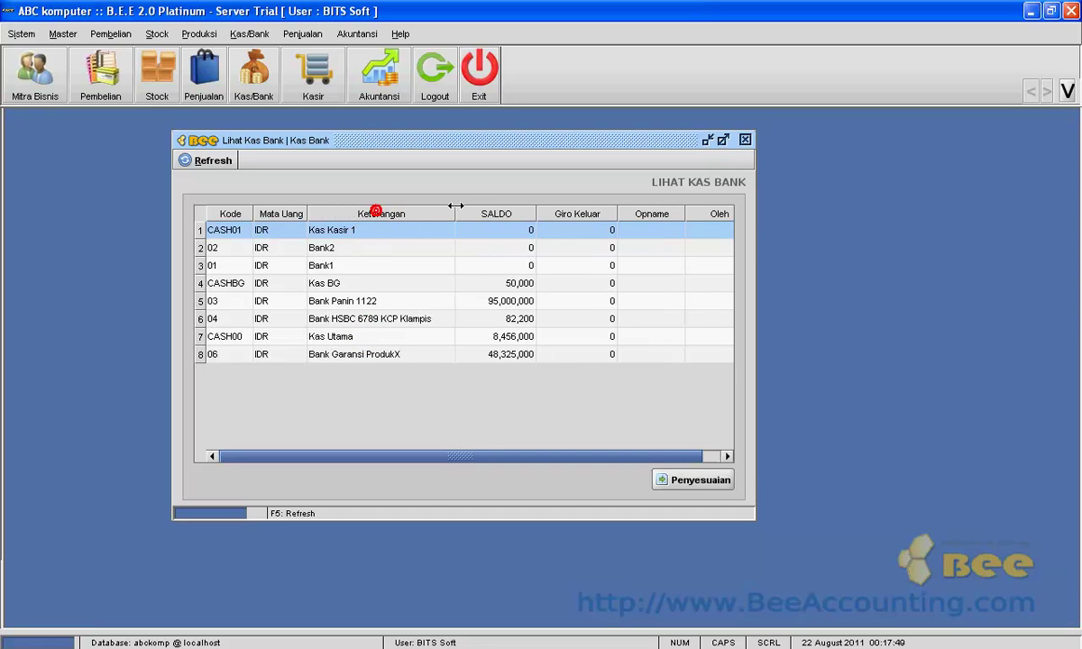
pyautogui.click(410, 356)
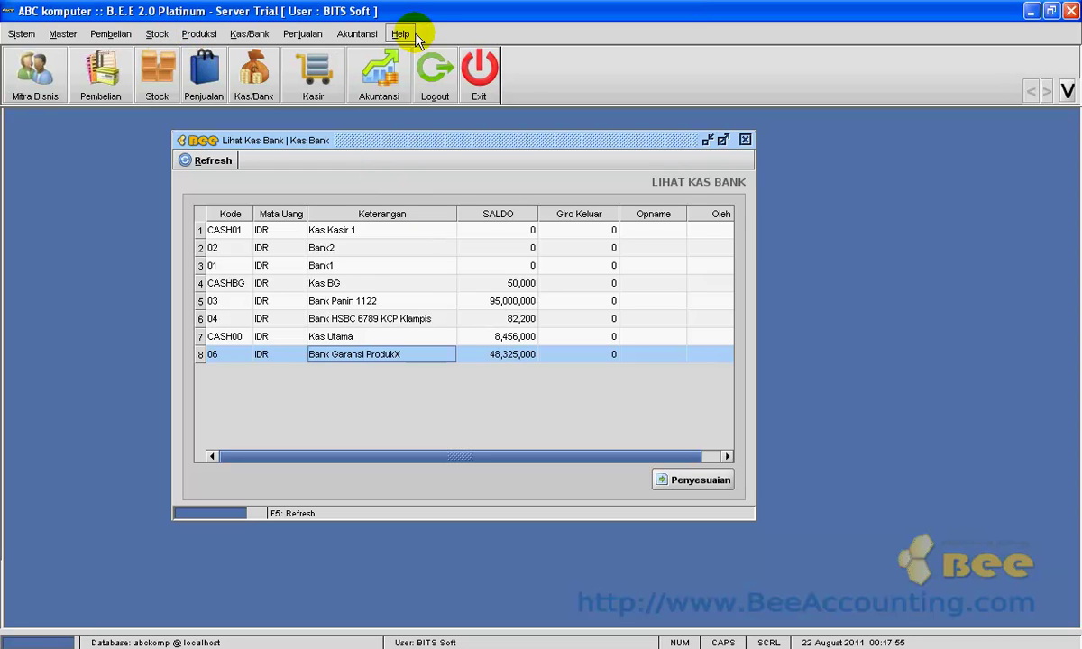
# Preview the Neraca report for 01/01/2011 to 22/08/2011 to check the bank guarantee account, and close the report
pyautogui.click(365, 33)
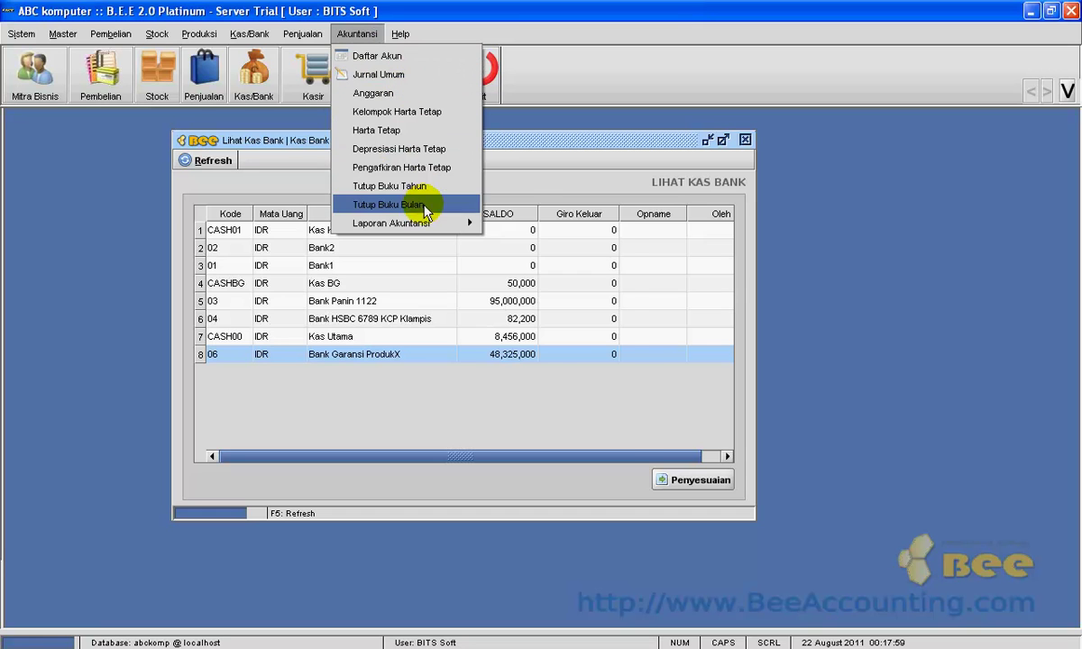
pyautogui.moveTo(451, 222)
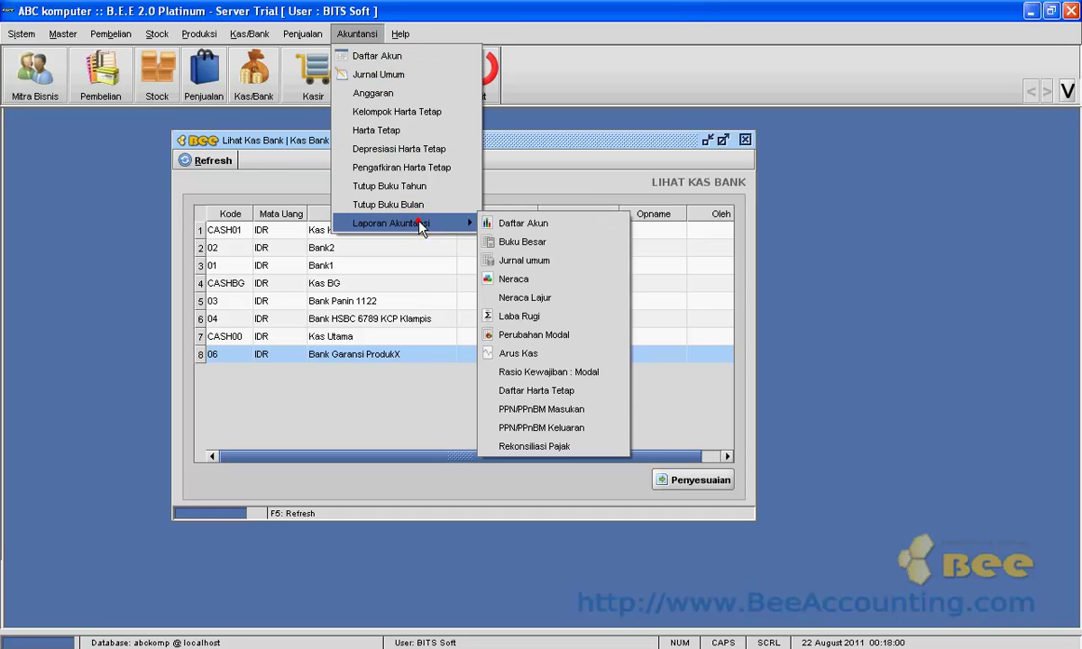
pyautogui.click(514, 279)
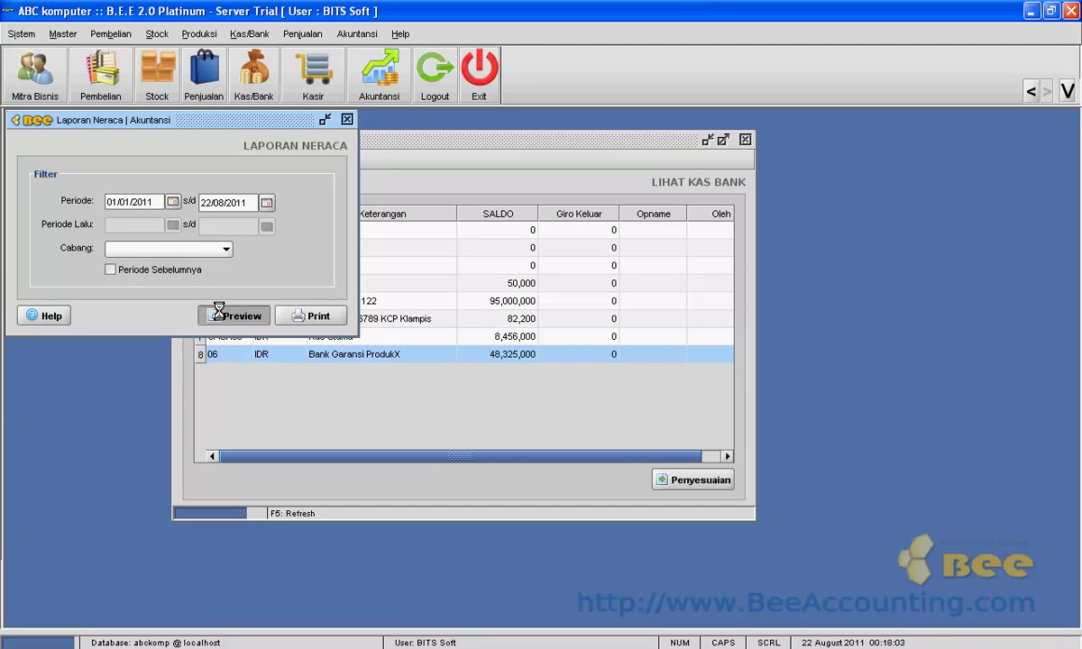
pyautogui.click(224, 314)
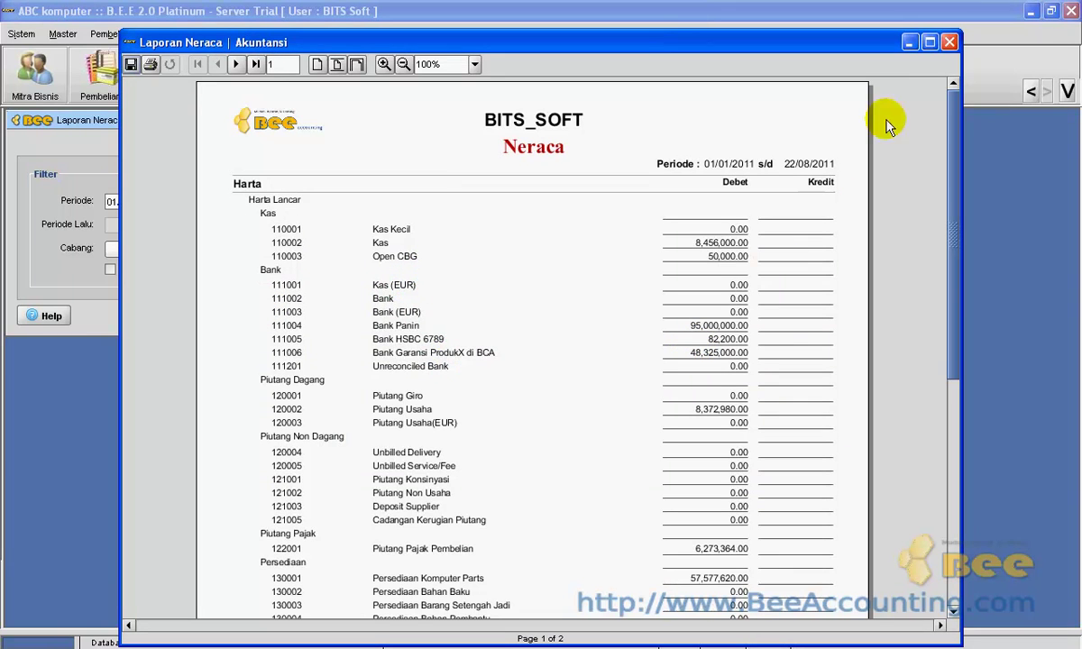
pyautogui.click(950, 41)
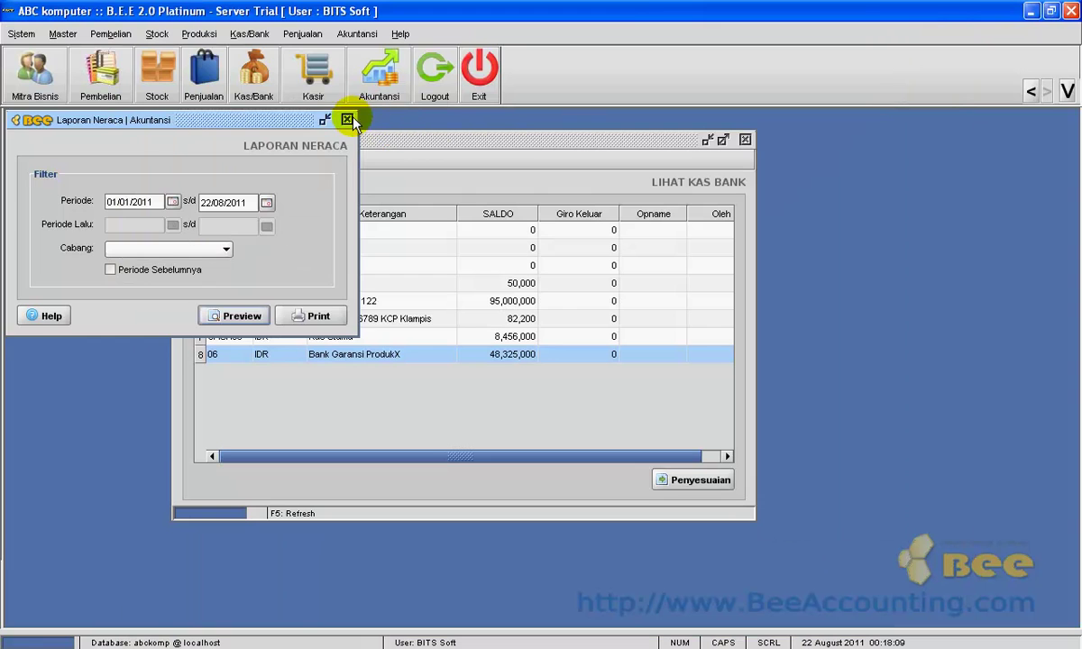
pyautogui.click(347, 119)
# Preview the Kartu Kas report for Bank Garansi ProdukX from 23/07/2011 to 22/08/2011, close it, and return to the cash and bank list
pyautogui.click(237, 34)
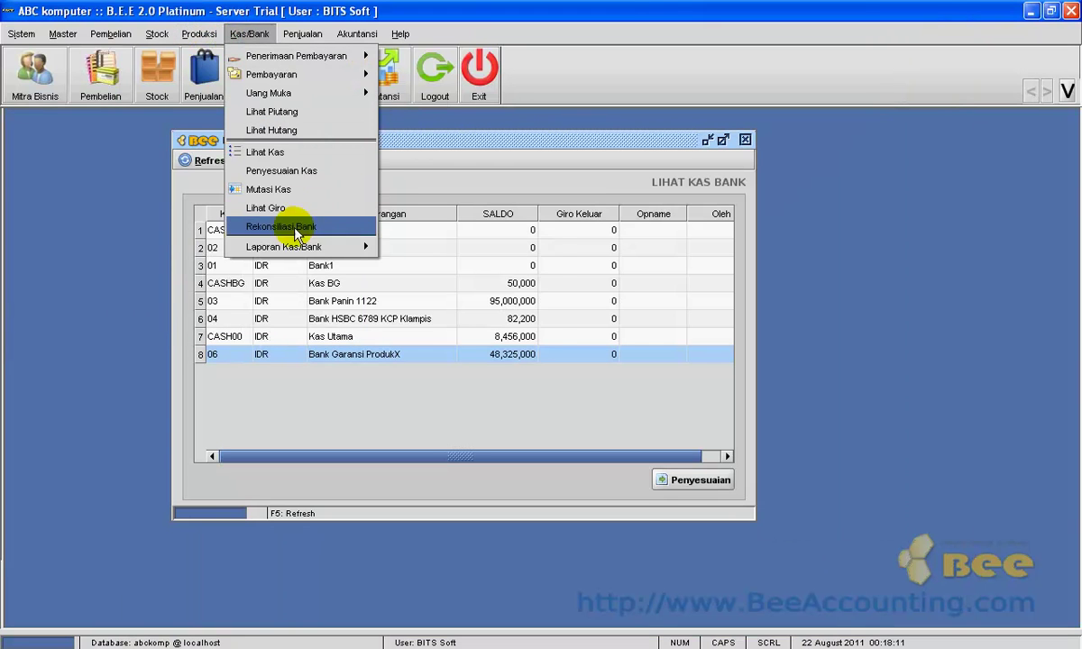
pyautogui.click(372, 245)
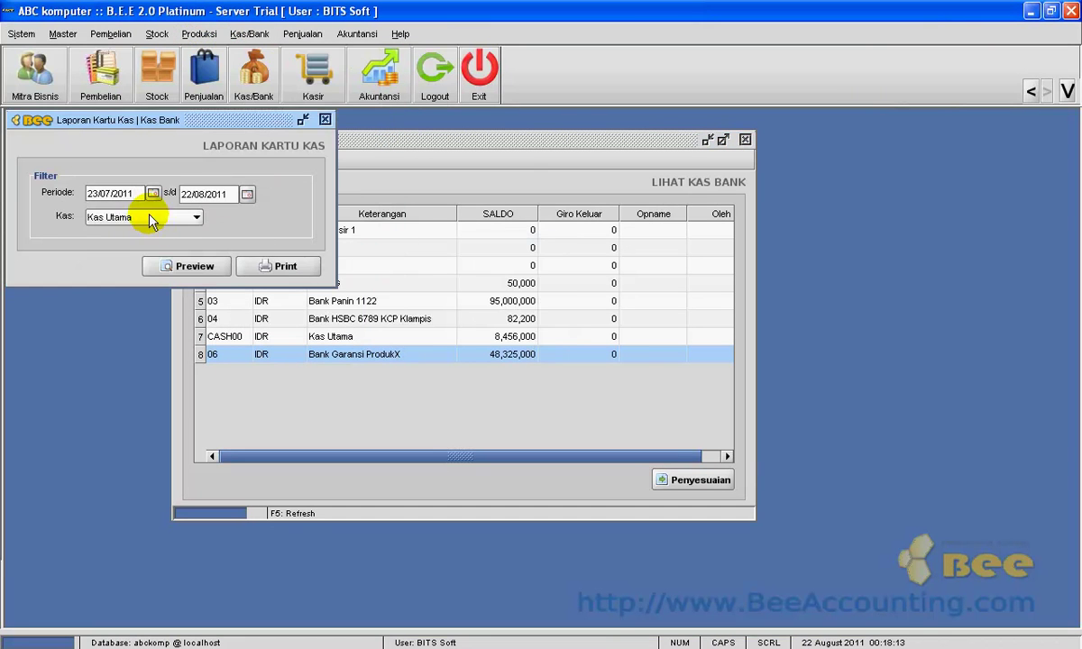
pyautogui.click(149, 217)
pyautogui.click(144, 246)
pyautogui.click(217, 269)
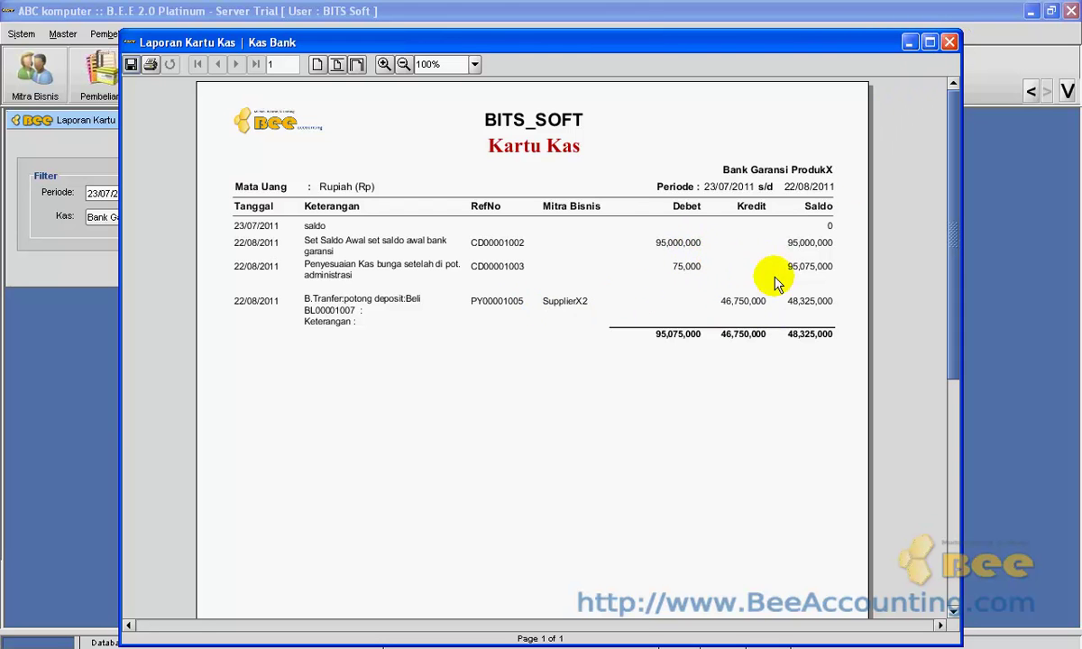
pyautogui.click(950, 43)
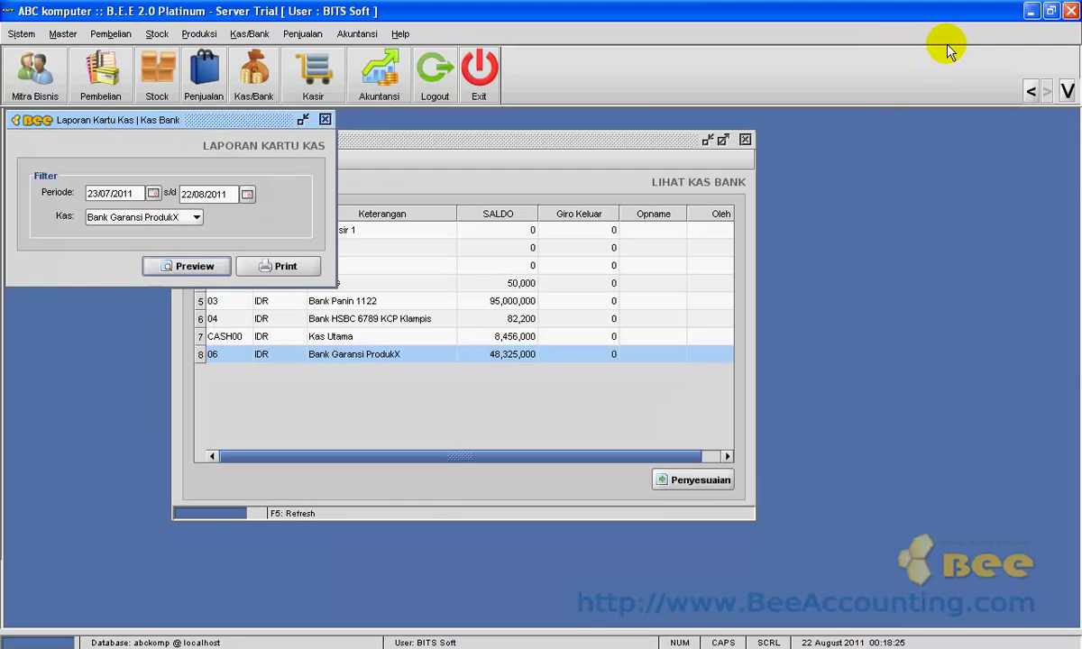
pyautogui.click(324, 121)
pyautogui.moveTo(333, 145); pyautogui.dragTo(595, 147)
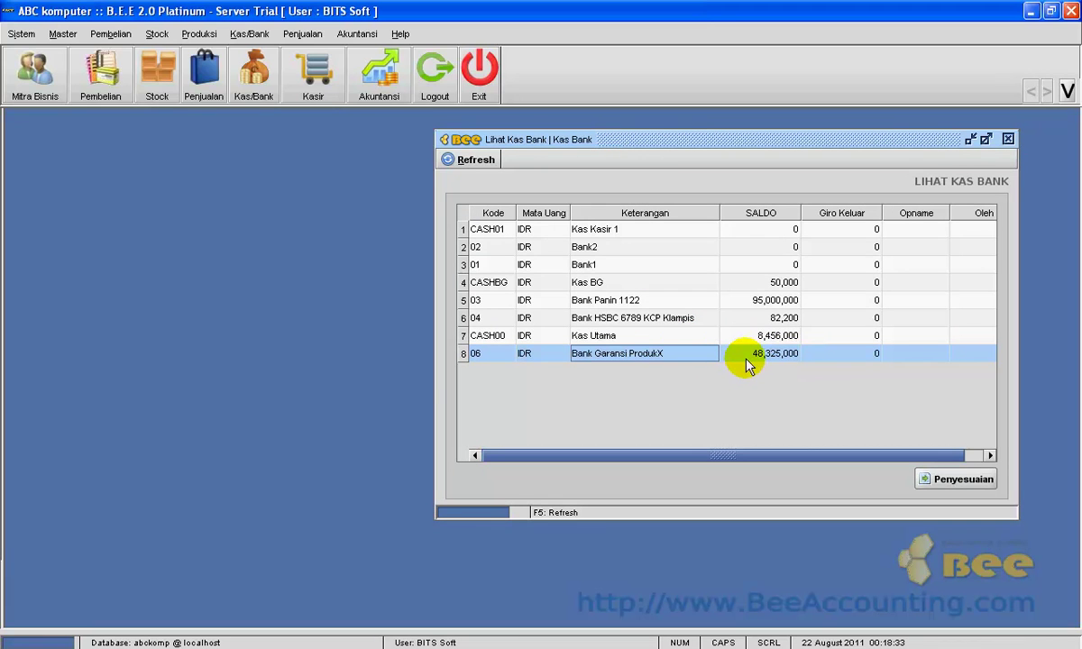
# Check the Bank Panin 1122 balance and start a new Mutasi Kas transfer from Bank Panin 1122 to Bank Garansi ProdukX
pyautogui.click(738, 303)
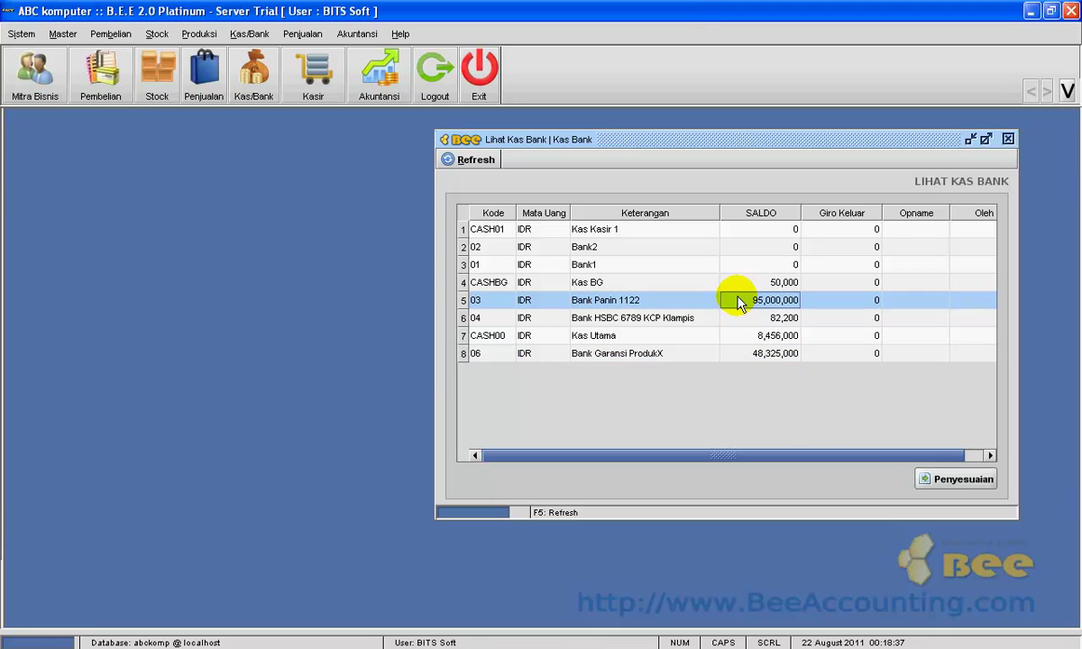
pyautogui.click(633, 303)
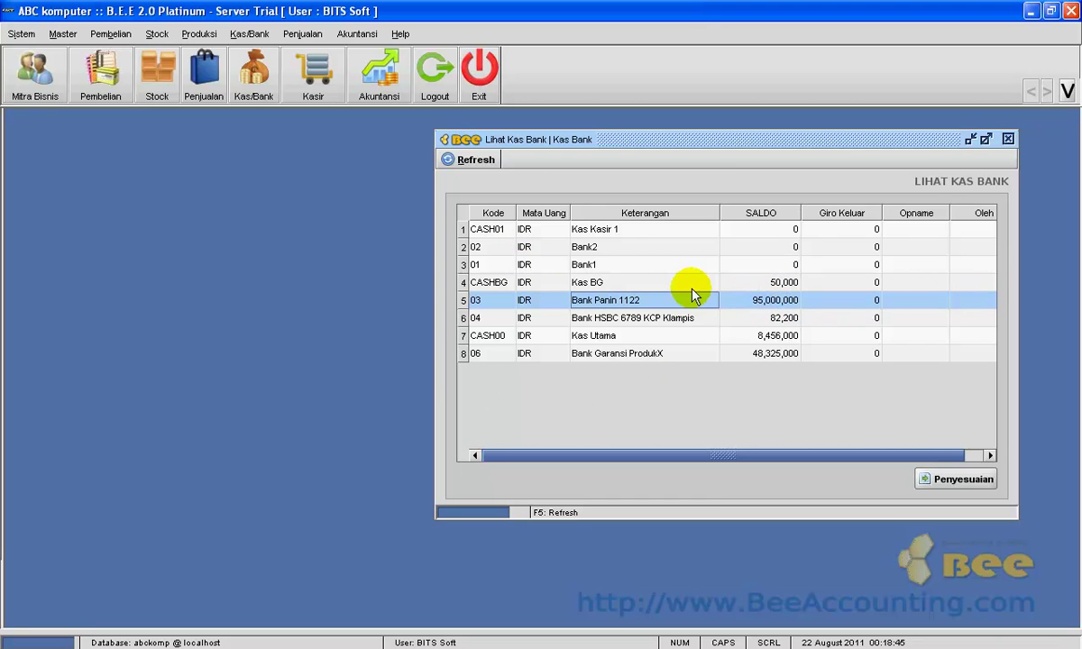
pyautogui.click(249, 34)
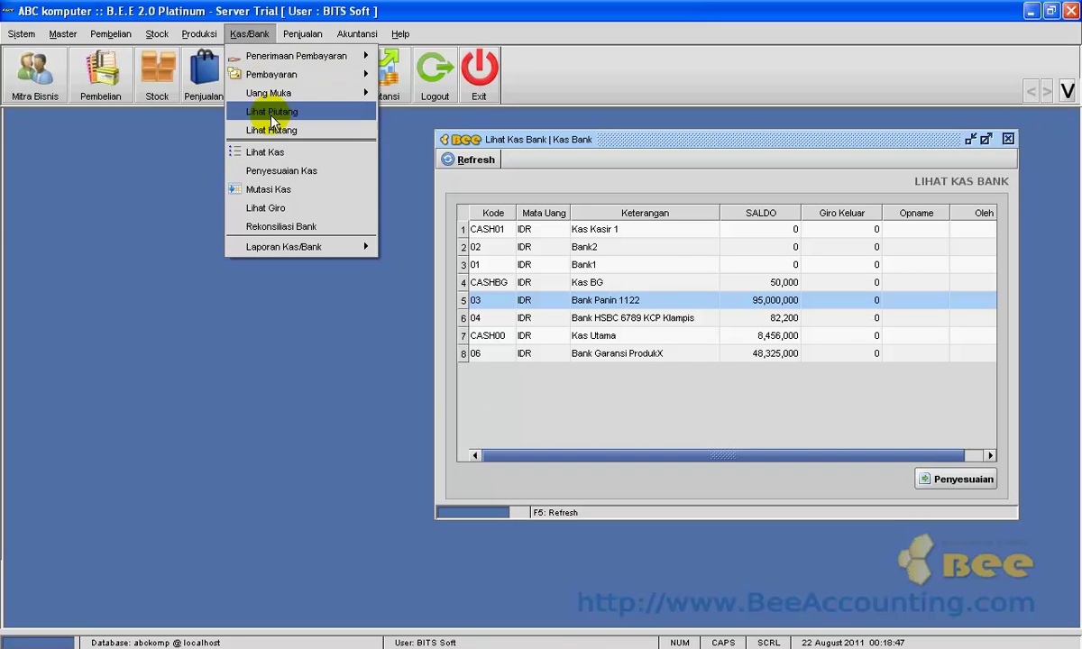
pyautogui.click(268, 189)
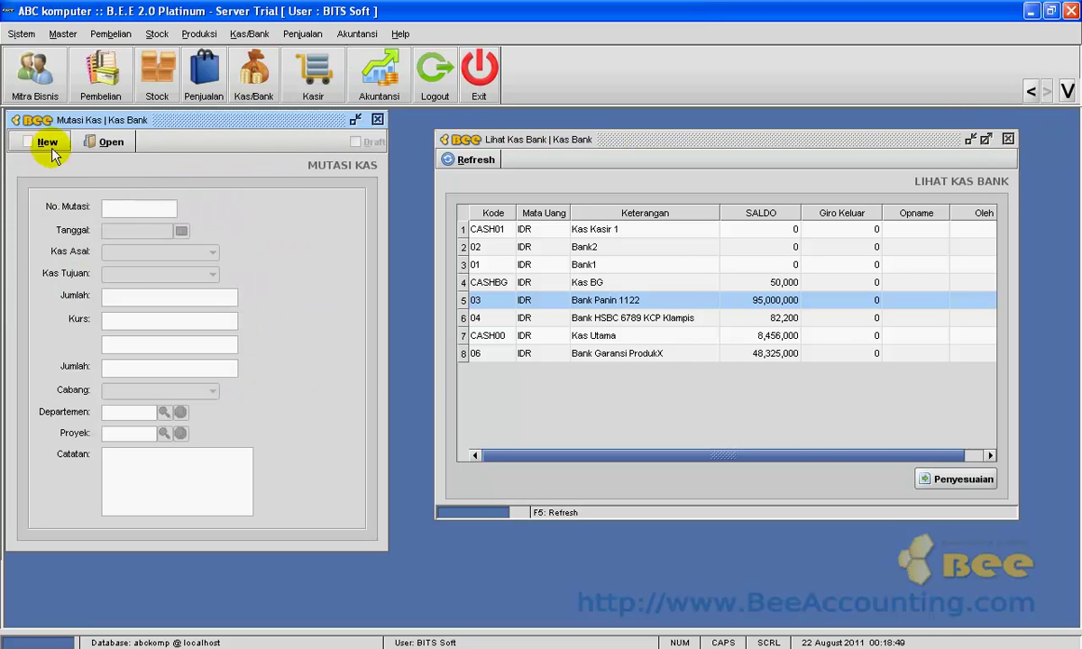
pyautogui.click(39, 142)
pyautogui.click(211, 252)
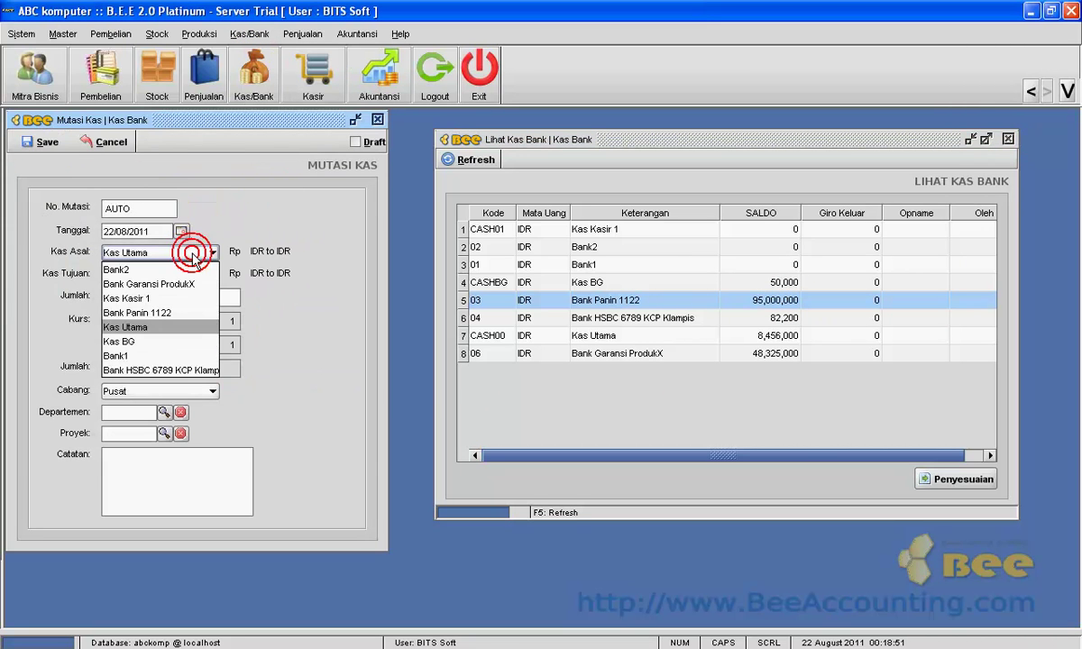
pyautogui.click(167, 314)
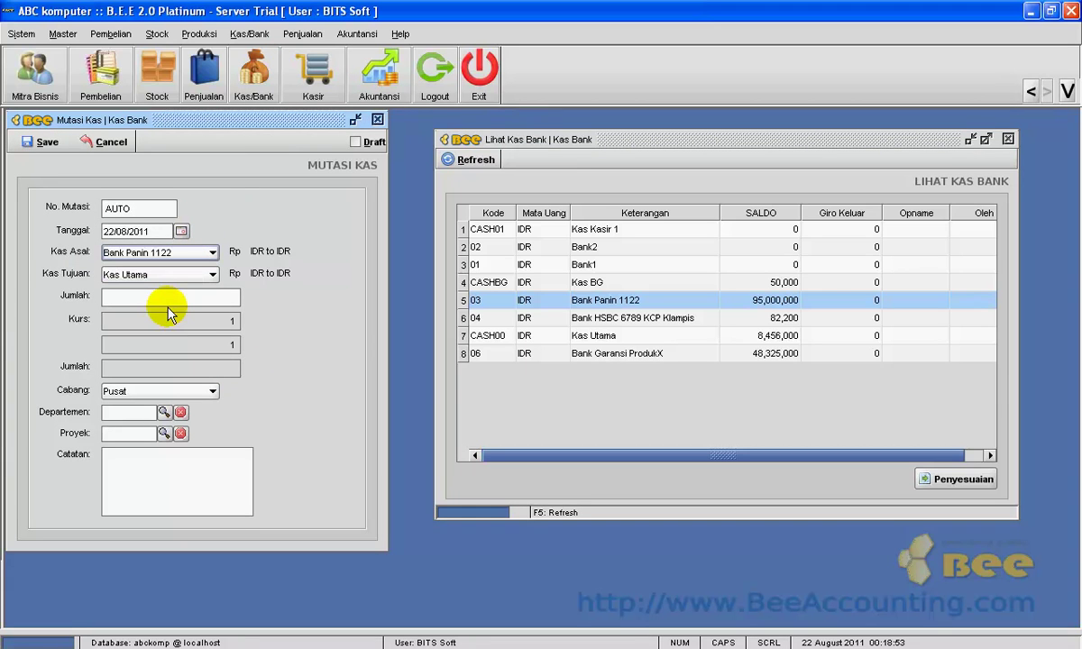
pyautogui.click(180, 274)
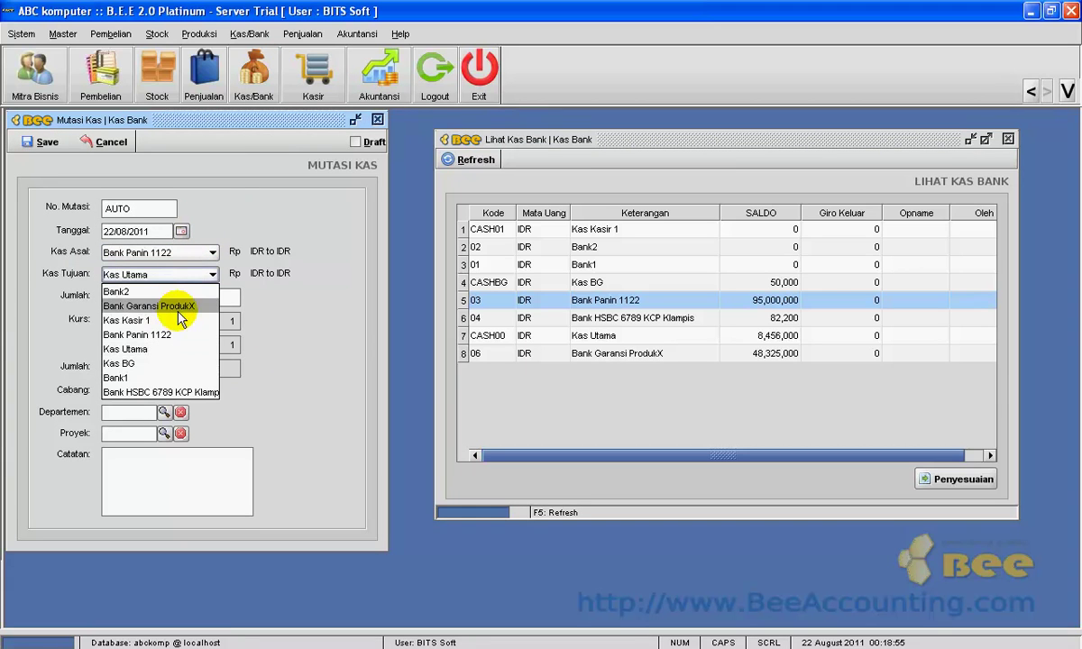
pyautogui.click(184, 308)
# Switch the transfer's source account to Kas Utama and back to Bank Panin 1122
pyautogui.click(185, 252)
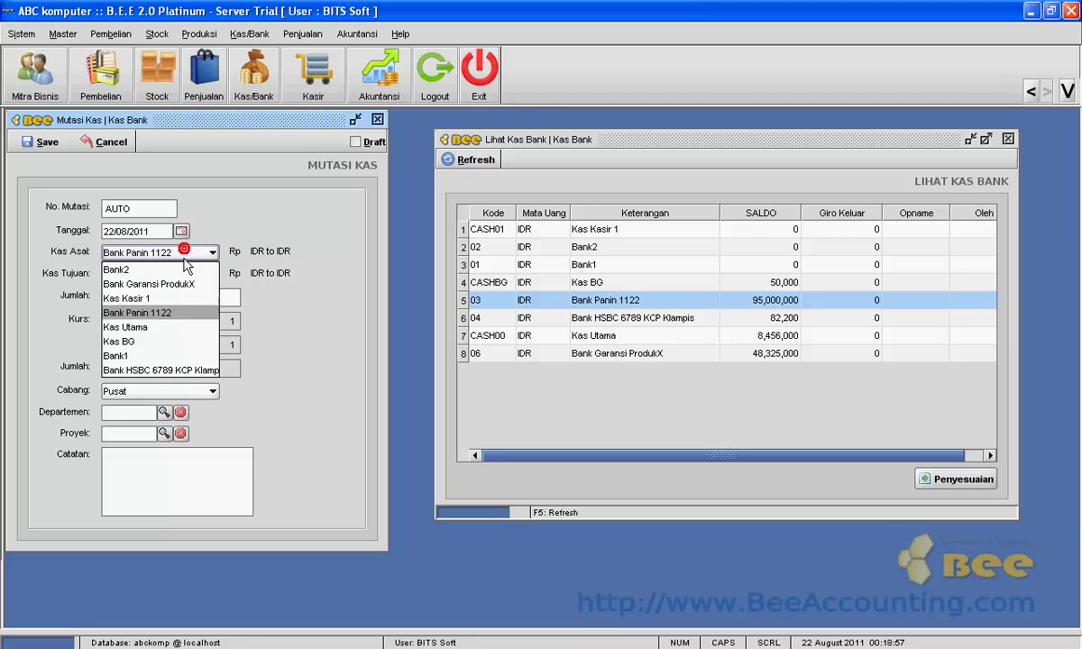
pyautogui.click(168, 327)
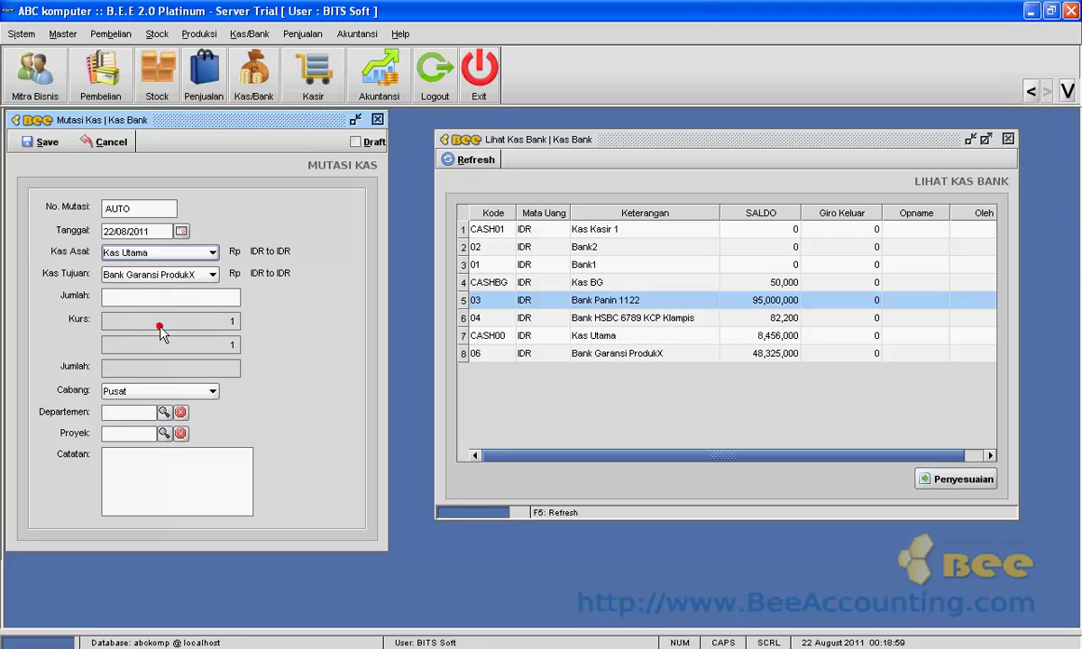
pyautogui.click(174, 254)
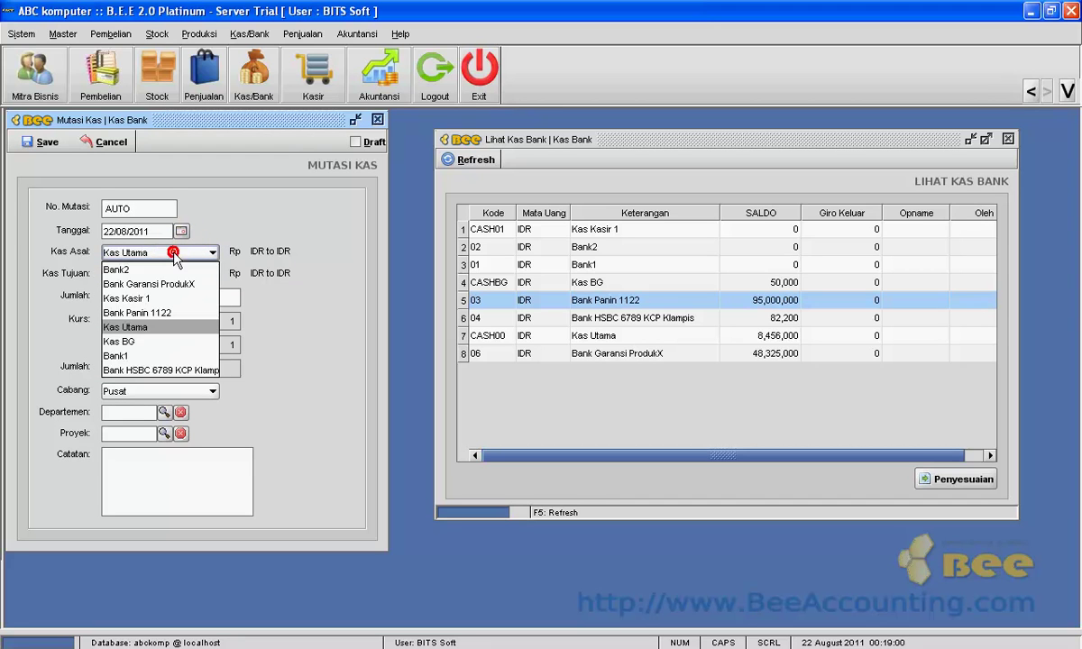
pyautogui.click(170, 313)
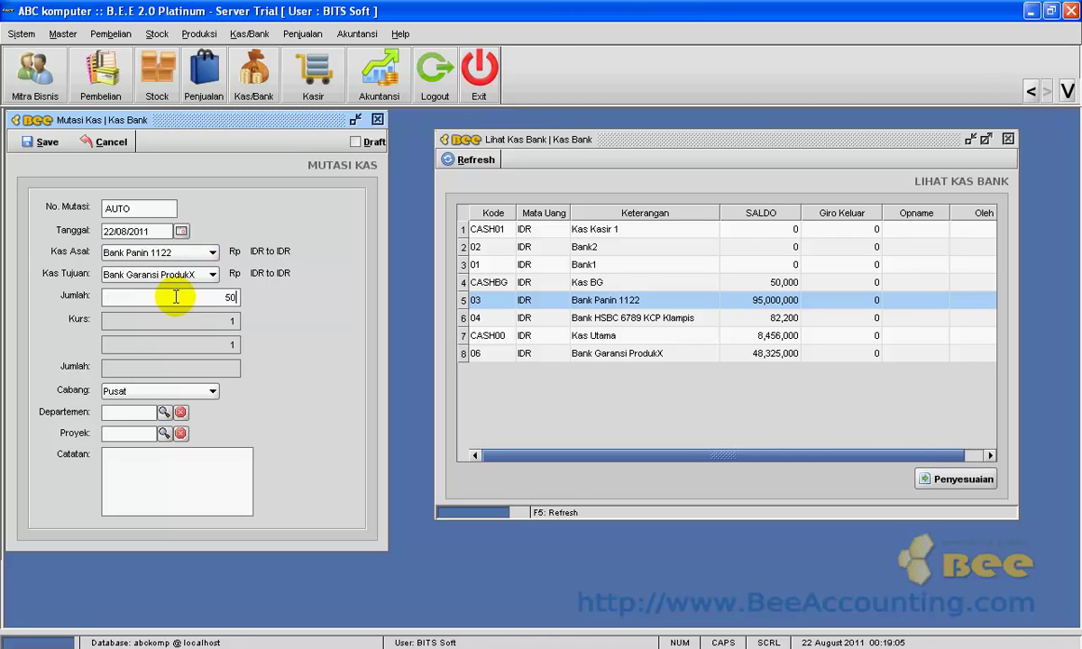
# Set the transfer amount to 50,000,000 with the note "topup setoran bank garansi", save the transfer, and close the form
pyautogui.click(176, 298)
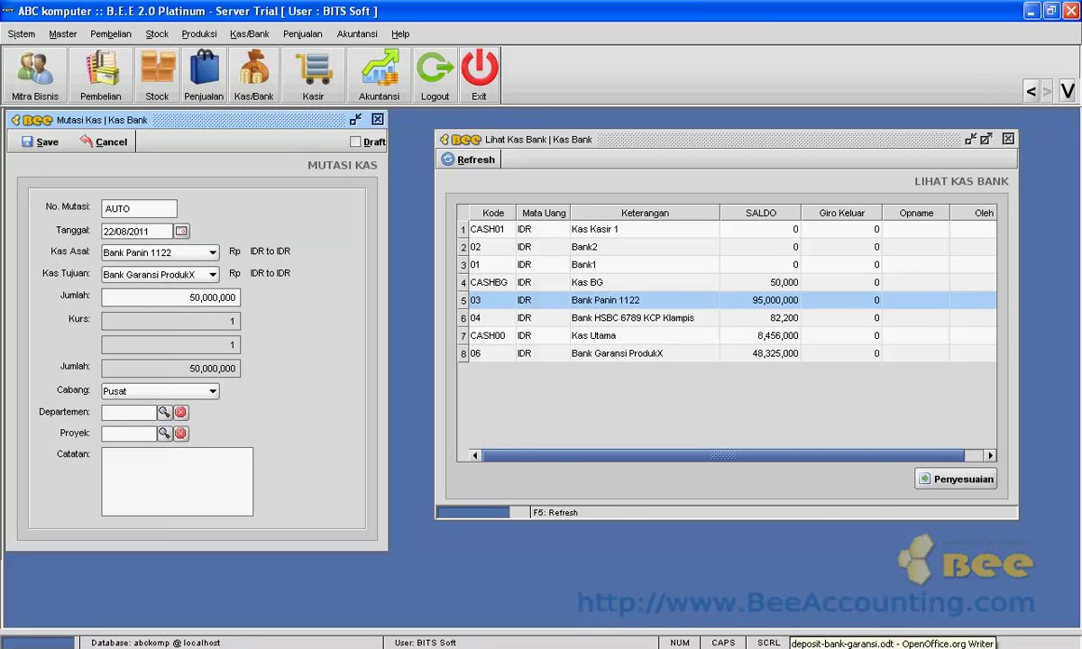
pyautogui.click(242, 468)
pyautogui.write('topup setoran bank garansi')
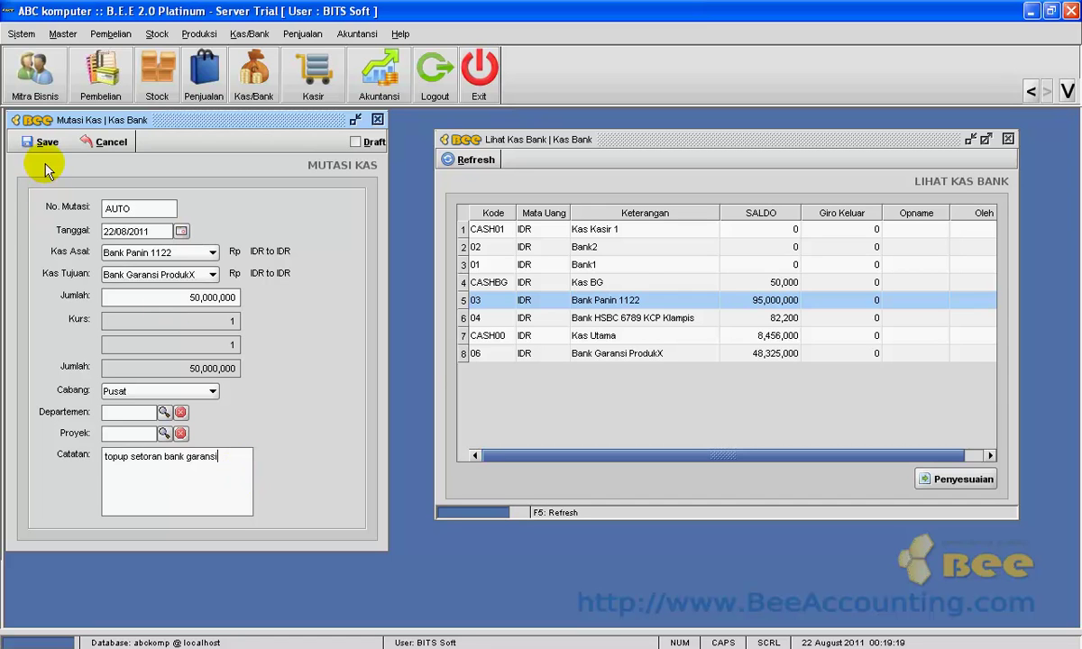
pyautogui.click(41, 142)
pyautogui.click(540, 355)
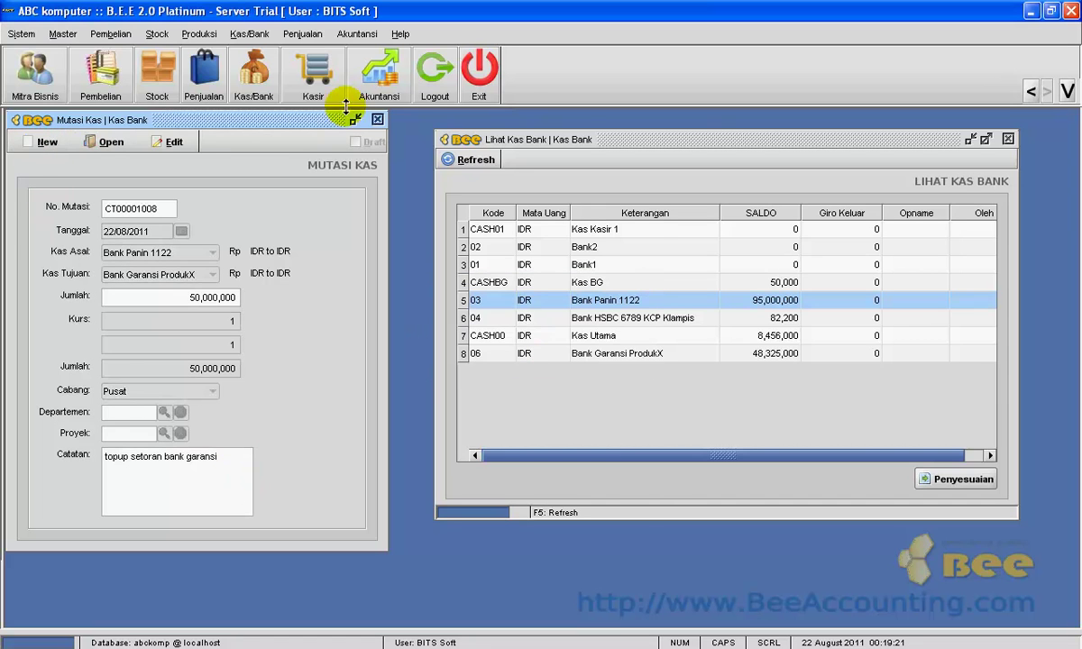
pyautogui.click(378, 119)
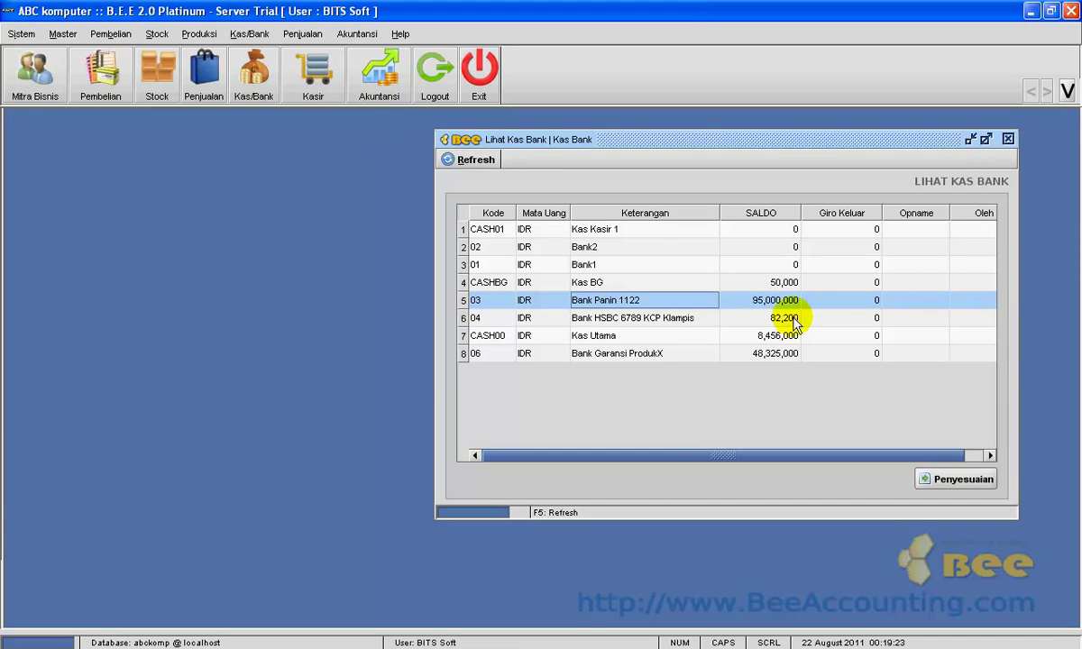
# Open a fresh Lihat Kas Bank list, widen the Keterangan column, and check the Bank Panin 1122 and Bank Garansi ProdukX balances
pyautogui.click(250, 34)
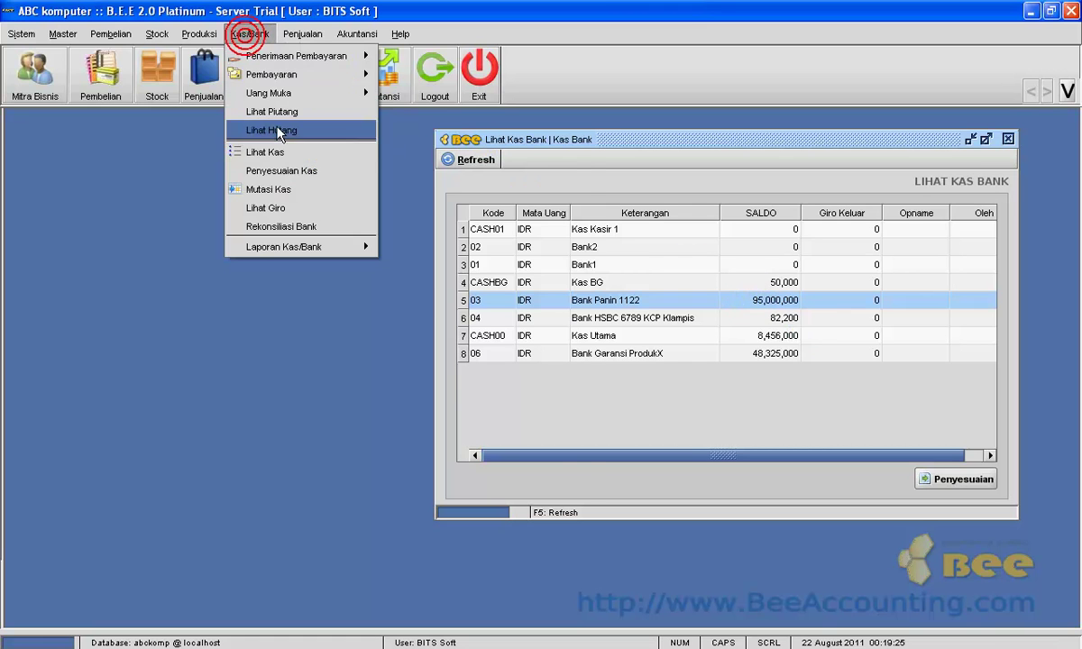
pyautogui.click(289, 147)
pyautogui.click(128, 281)
pyautogui.click(211, 285)
pyautogui.moveTo(211, 190); pyautogui.dragTo(250, 190)
pyautogui.click(301, 318)
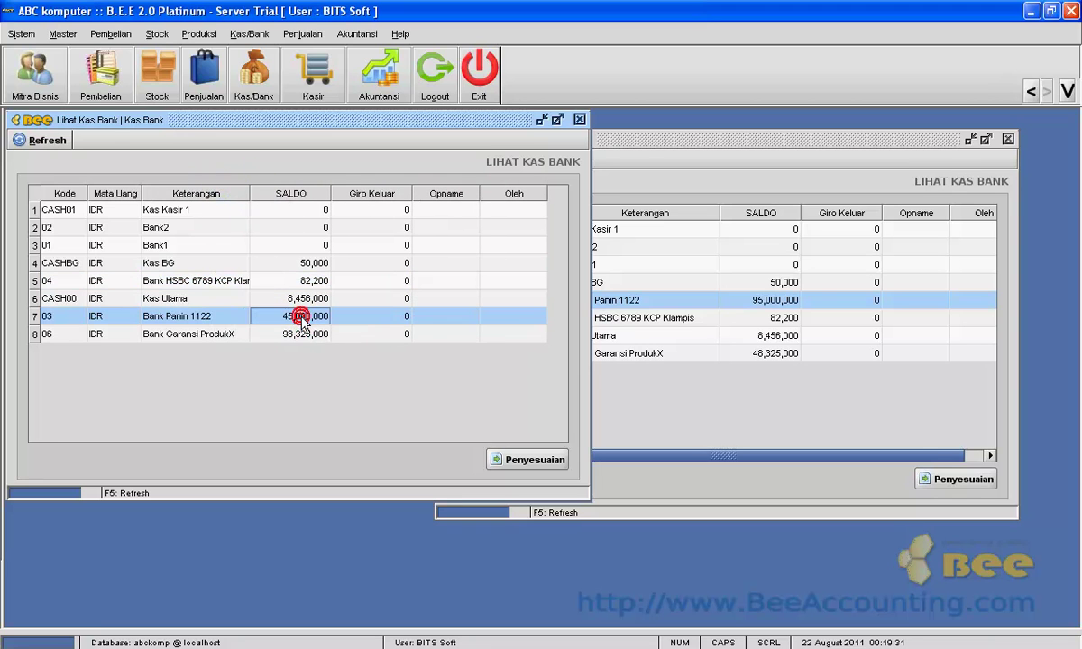
pyautogui.click(301, 333)
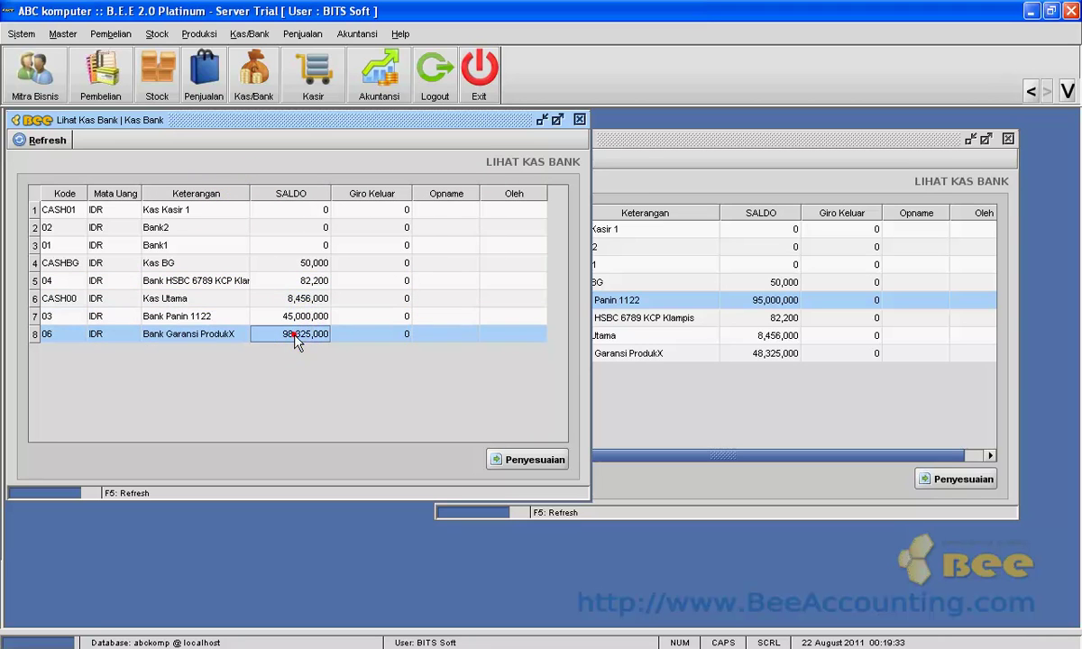
# Preview the Kartu Kas report for Bank Garansi ProdukX covering 23/07/2011 to 22/08/2011 to check the top-up transfer
pyautogui.click(244, 36)
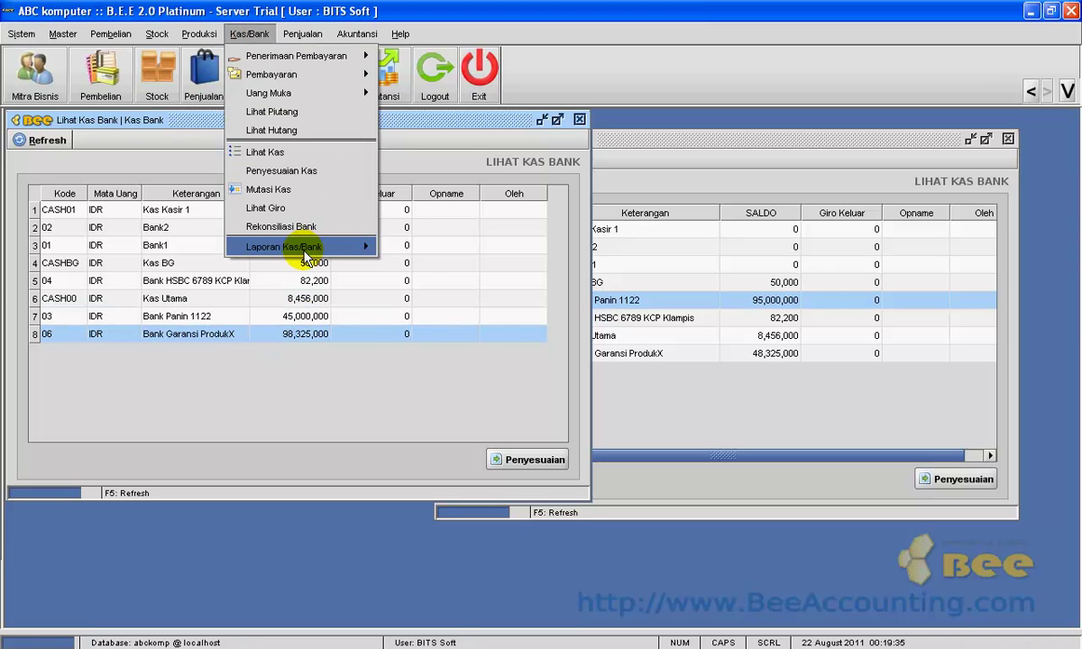
pyautogui.moveTo(300, 247)
pyautogui.click(407, 246)
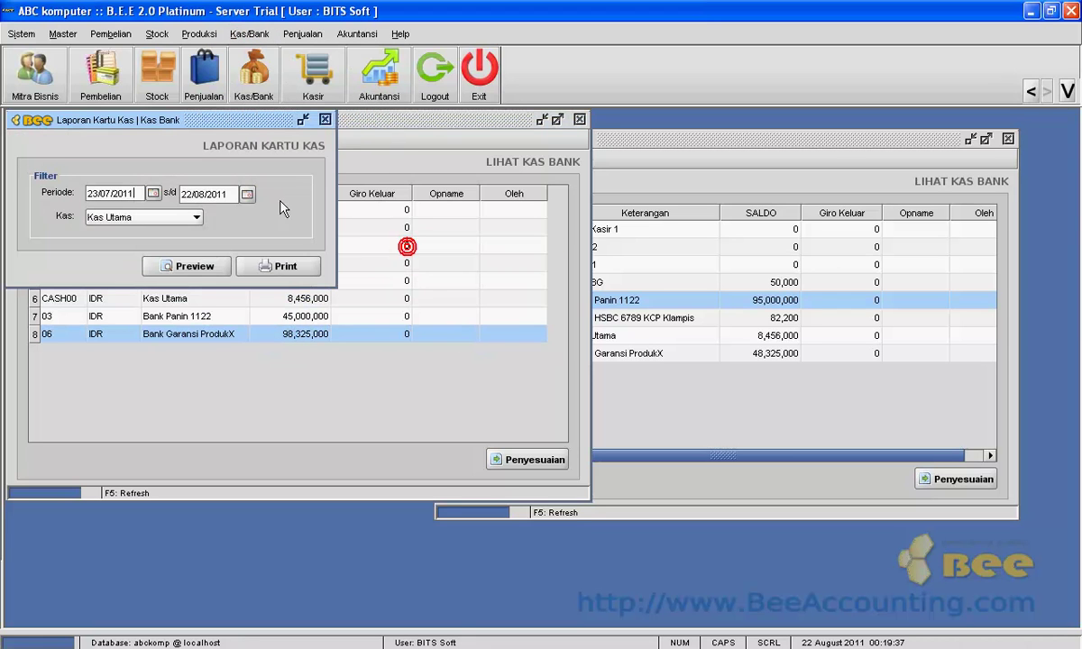
pyautogui.click(193, 217)
pyautogui.click(97, 247)
pyautogui.click(185, 263)
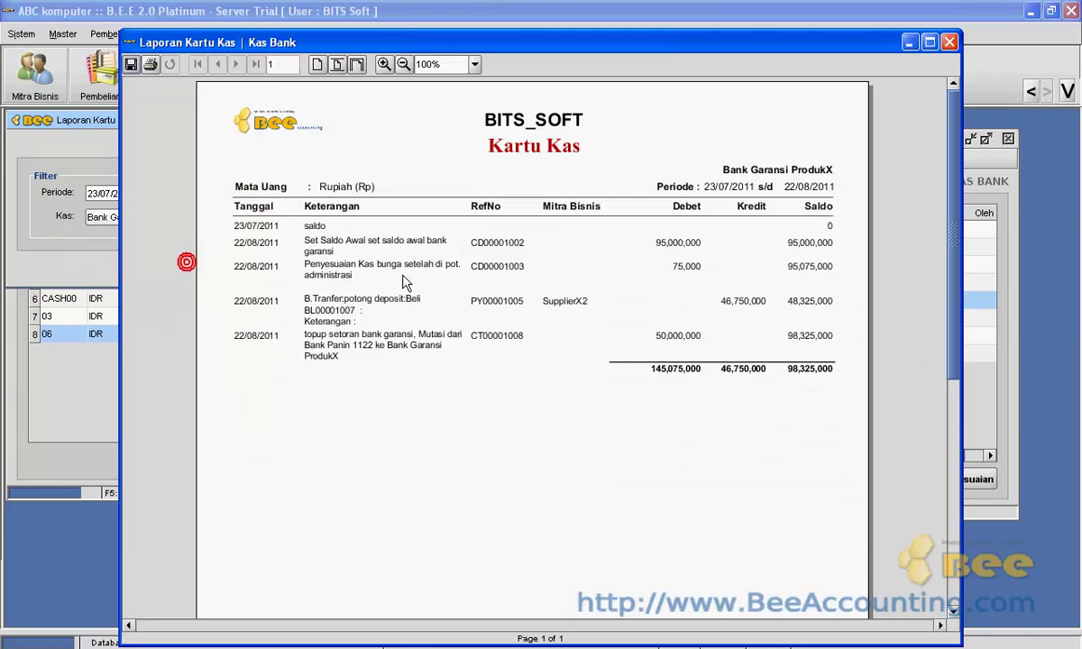